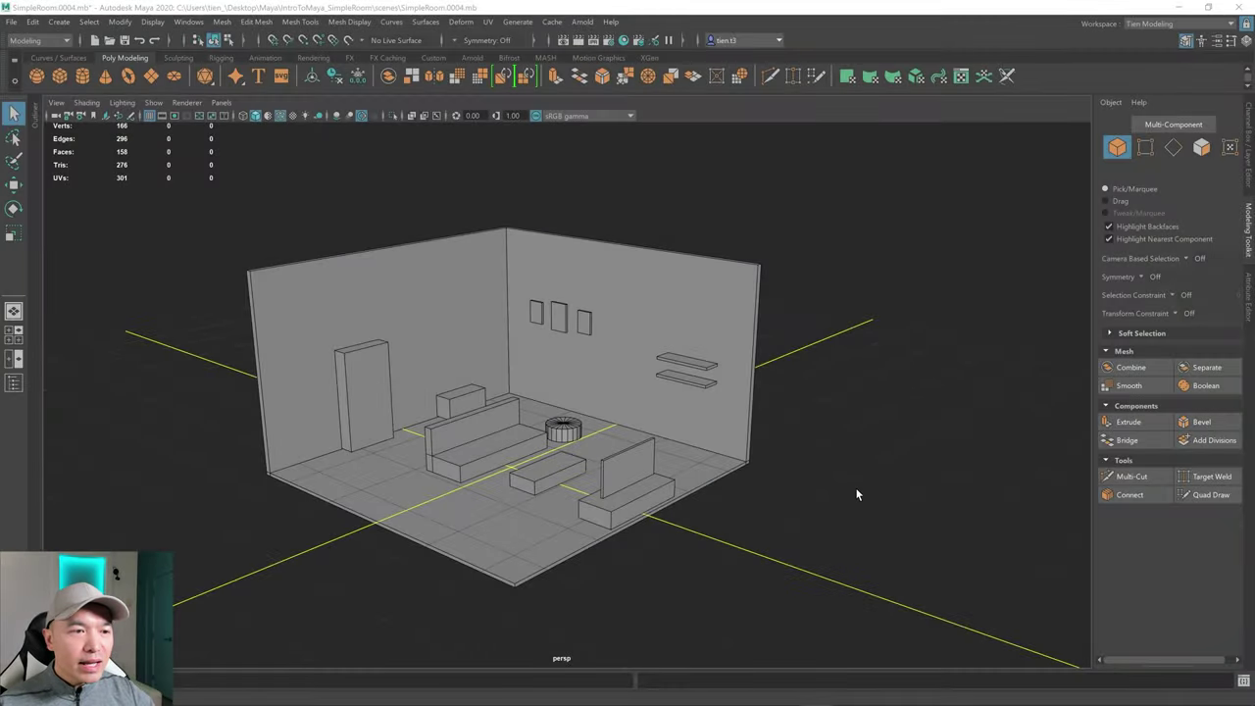
alt+drag(856, 494, 706, 491)
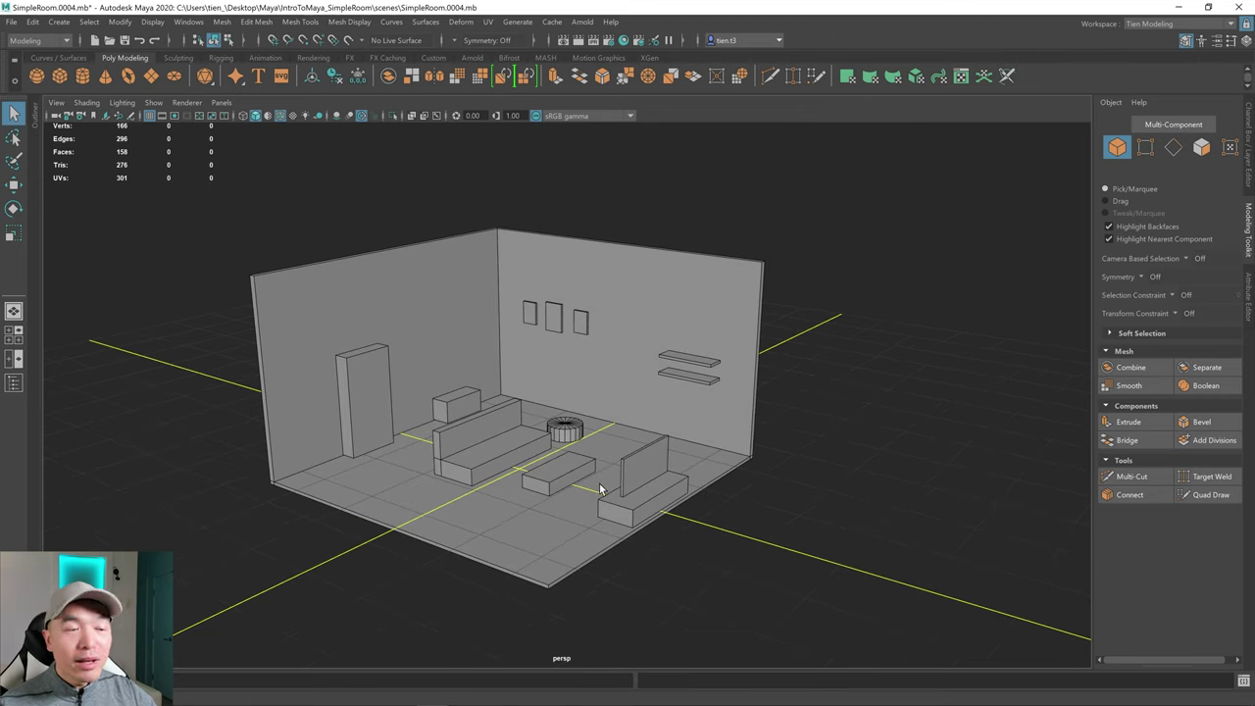
scroll(623, 488, up, 4)
scroll(630, 483, down, 4)
alt+drag(631, 483, 636, 448)
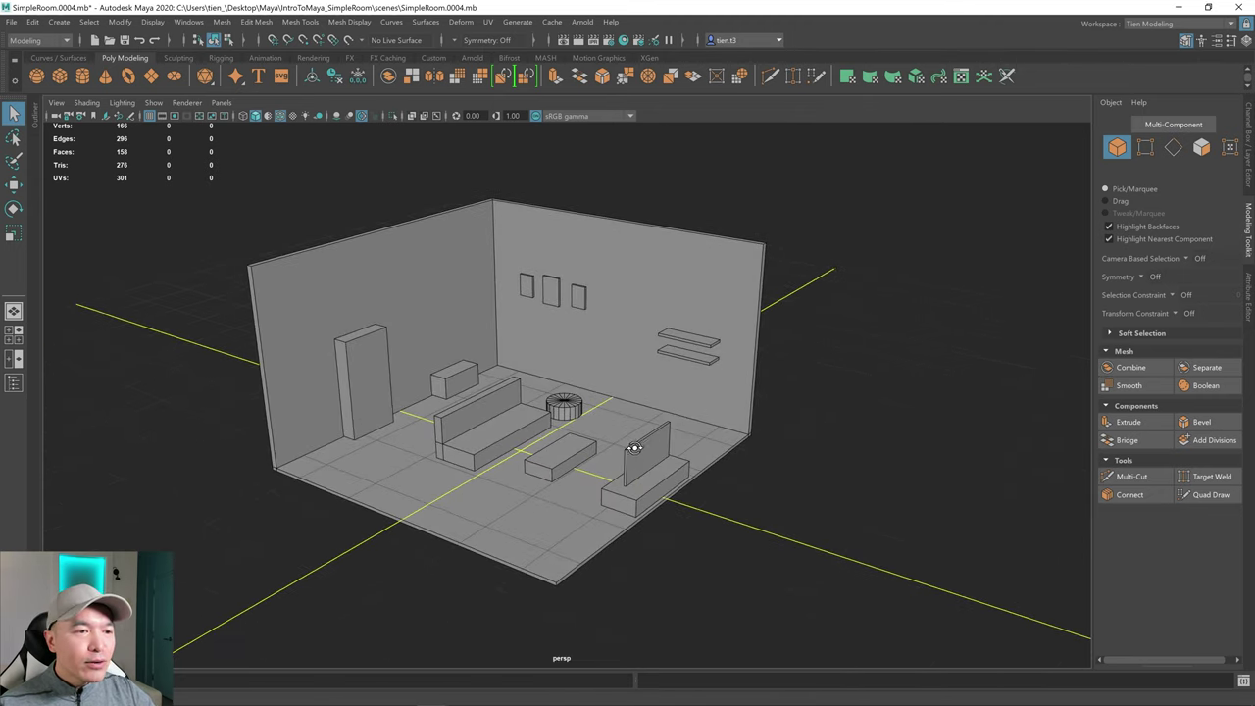
scroll(648, 446, up, 3)
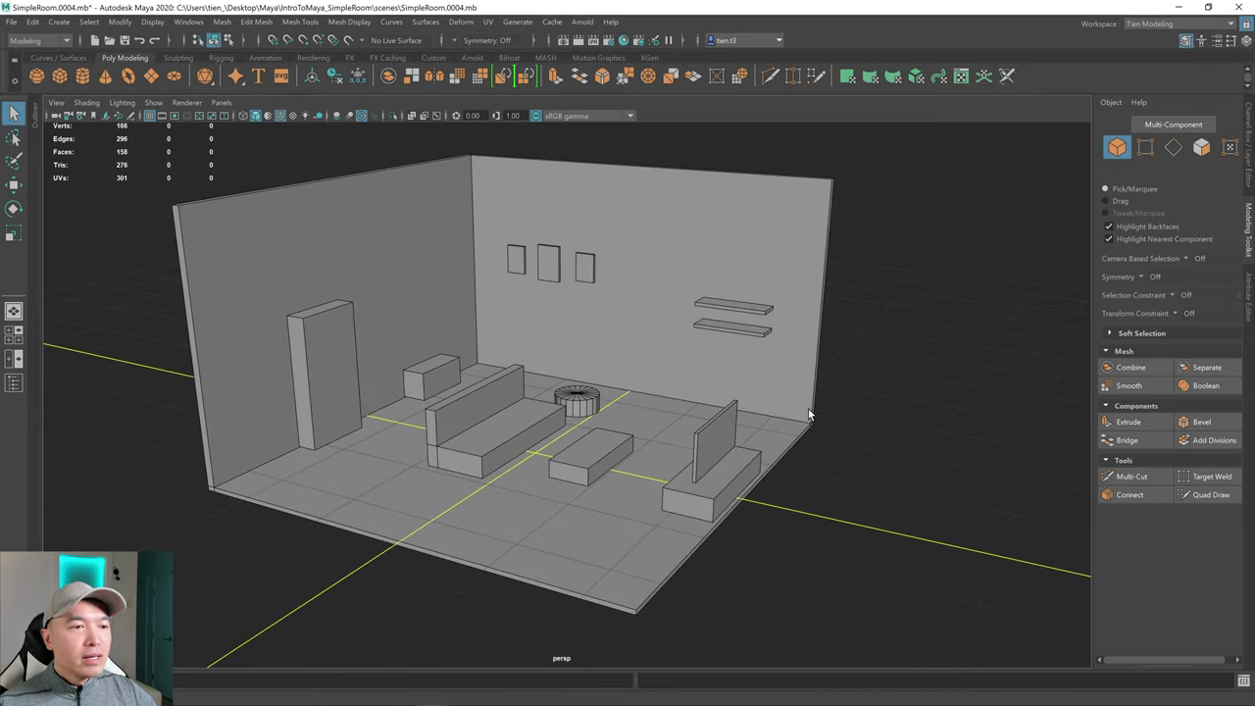
alt+drag(792, 412, 746, 396)
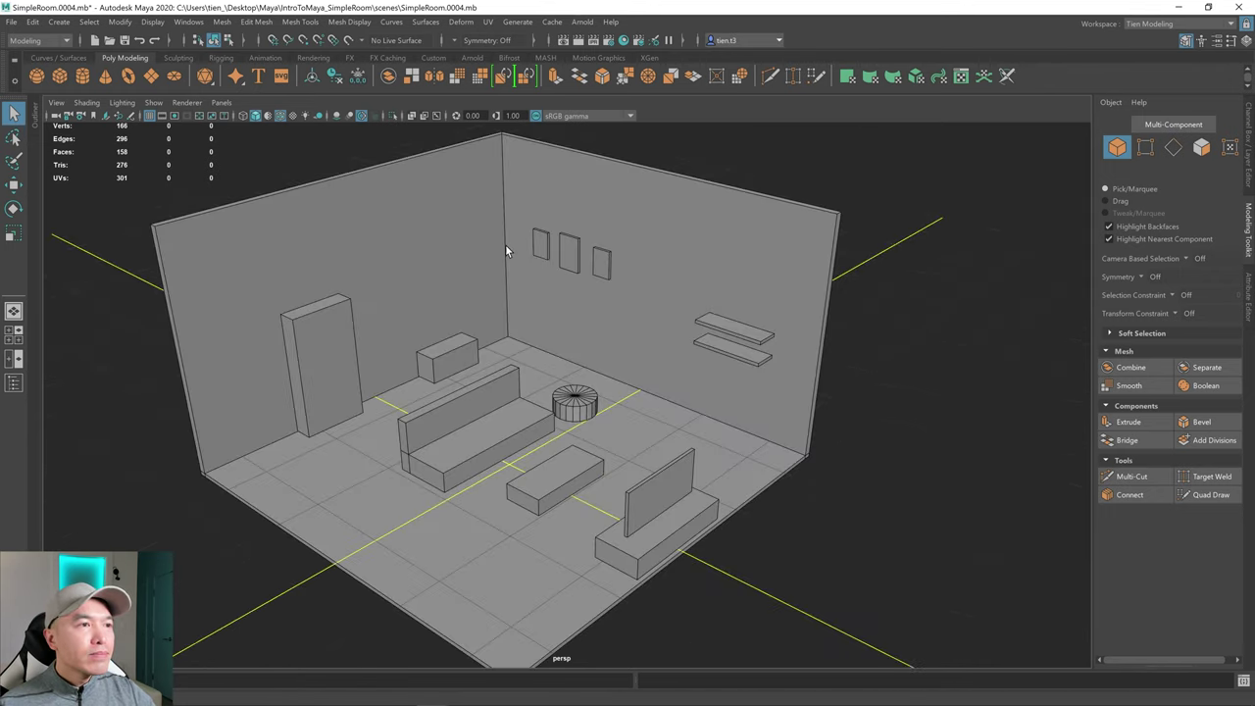
- Create a polygon cube and move it along Z to about -3.93, outside the room
click(60, 77)
alt+drag(751, 487, 771, 471)
key(w)
drag(495, 412, 874, 350)
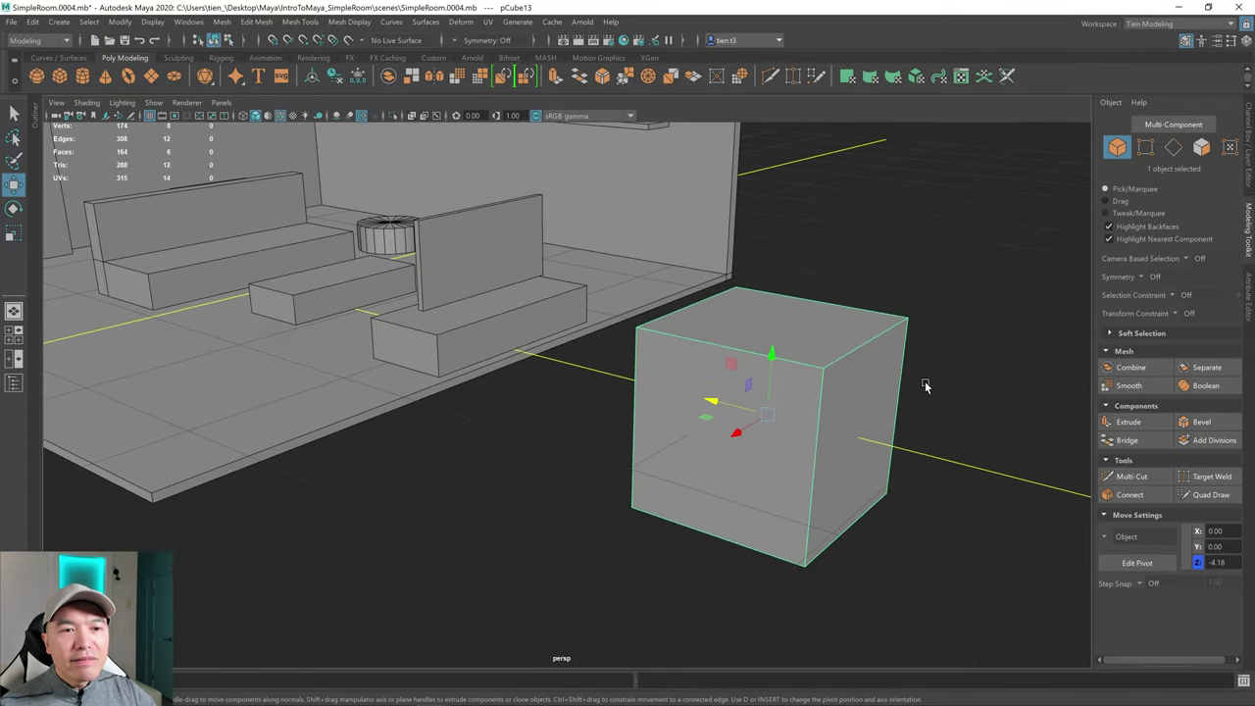
middle_drag(925, 386, 869, 382)
alt+drag(870, 393, 824, 387)
scroll(839, 397, up, 1)
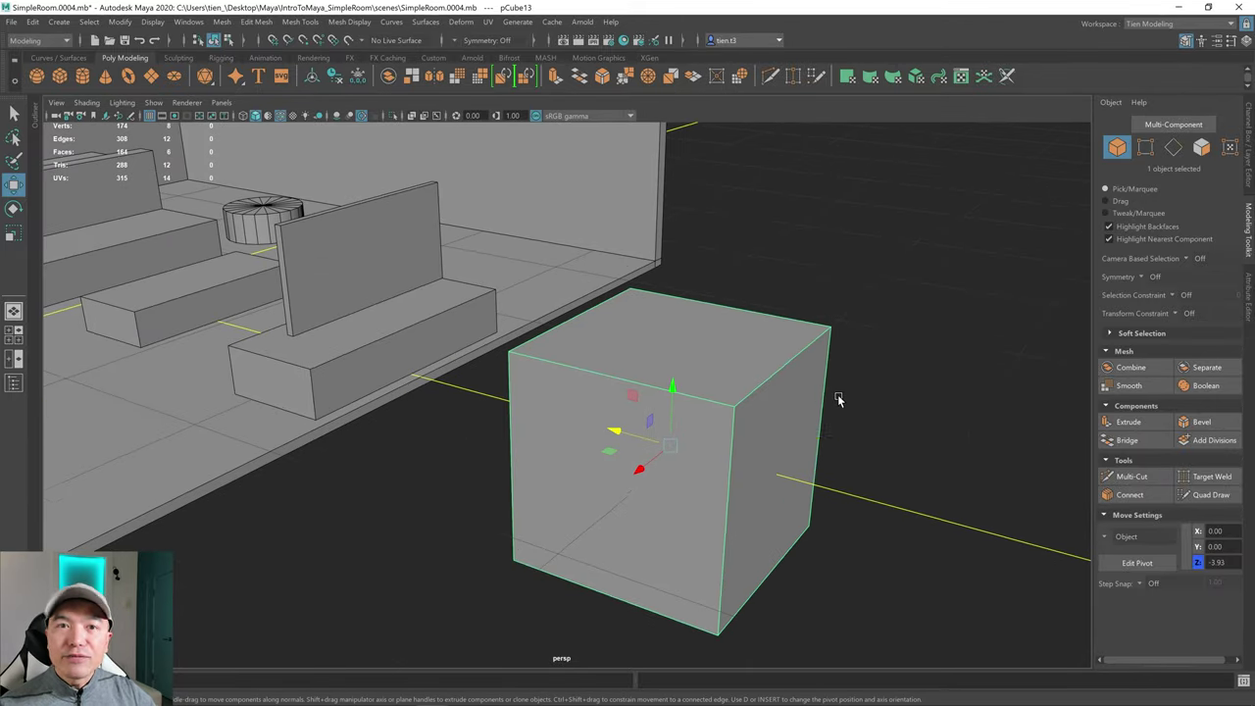
- Switch the cube to edge selection and select its top edge farthest from the room
key(q)
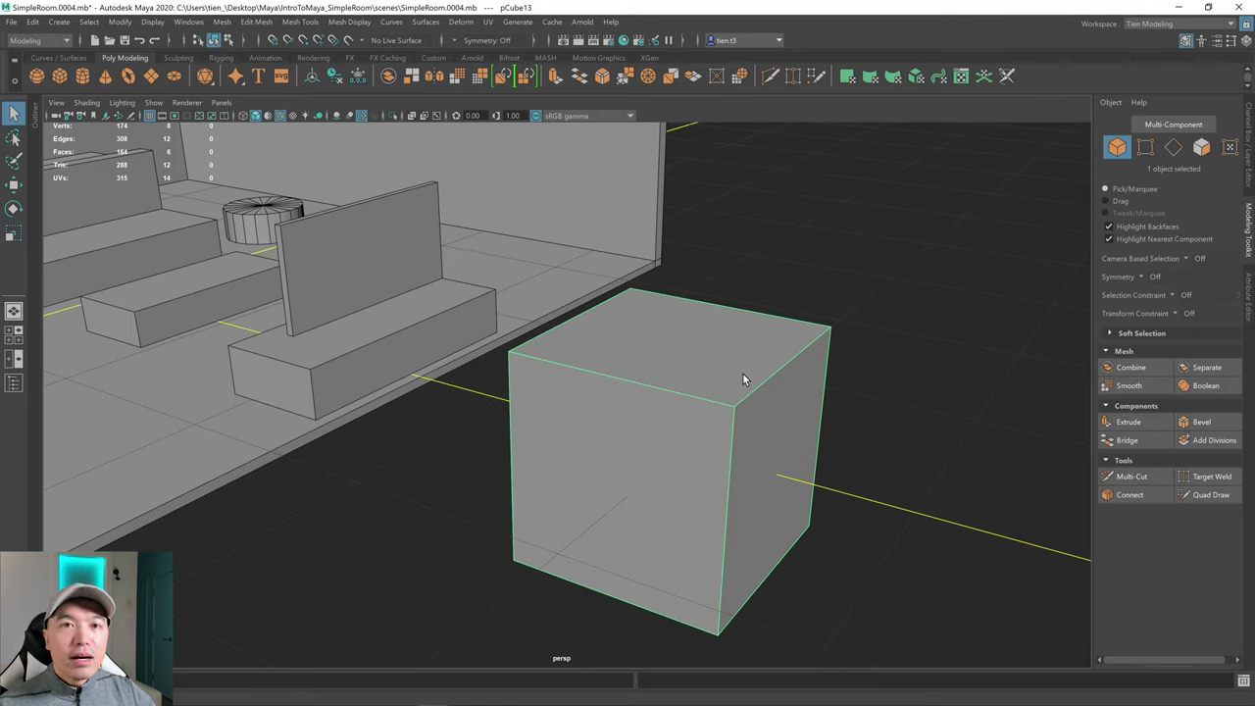
right_drag(741, 370, 741, 307)
click(785, 361)
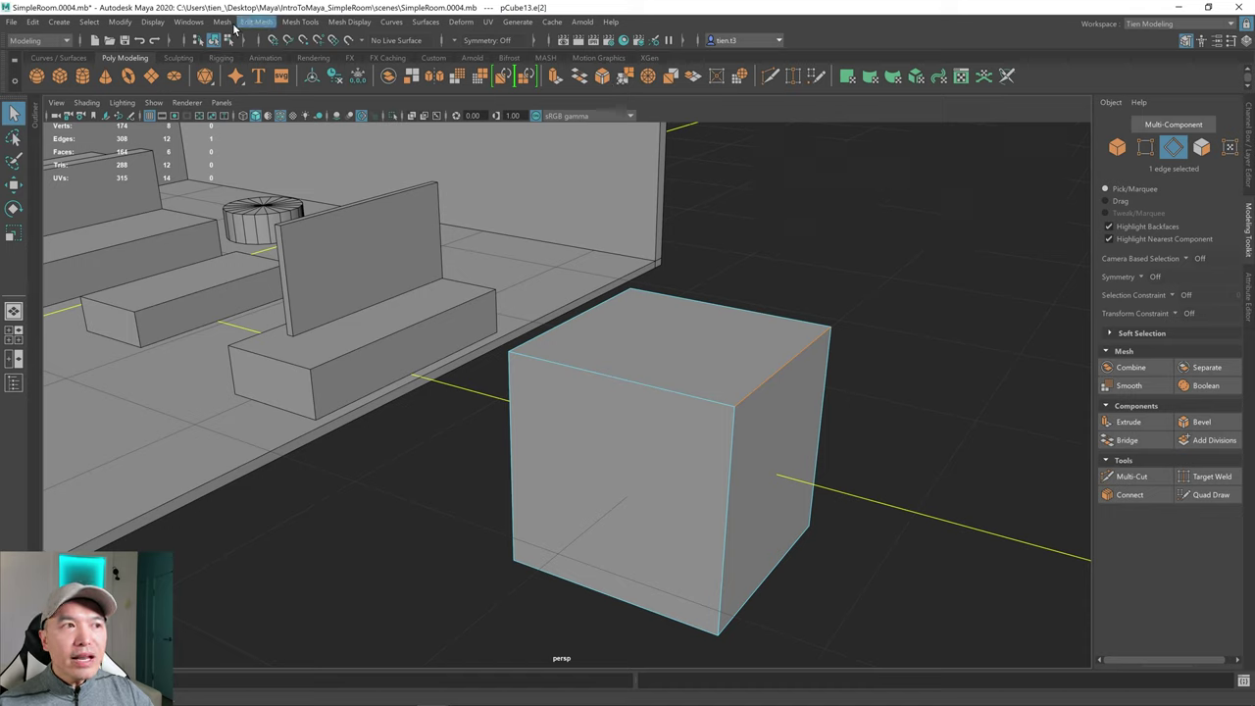
click(263, 26)
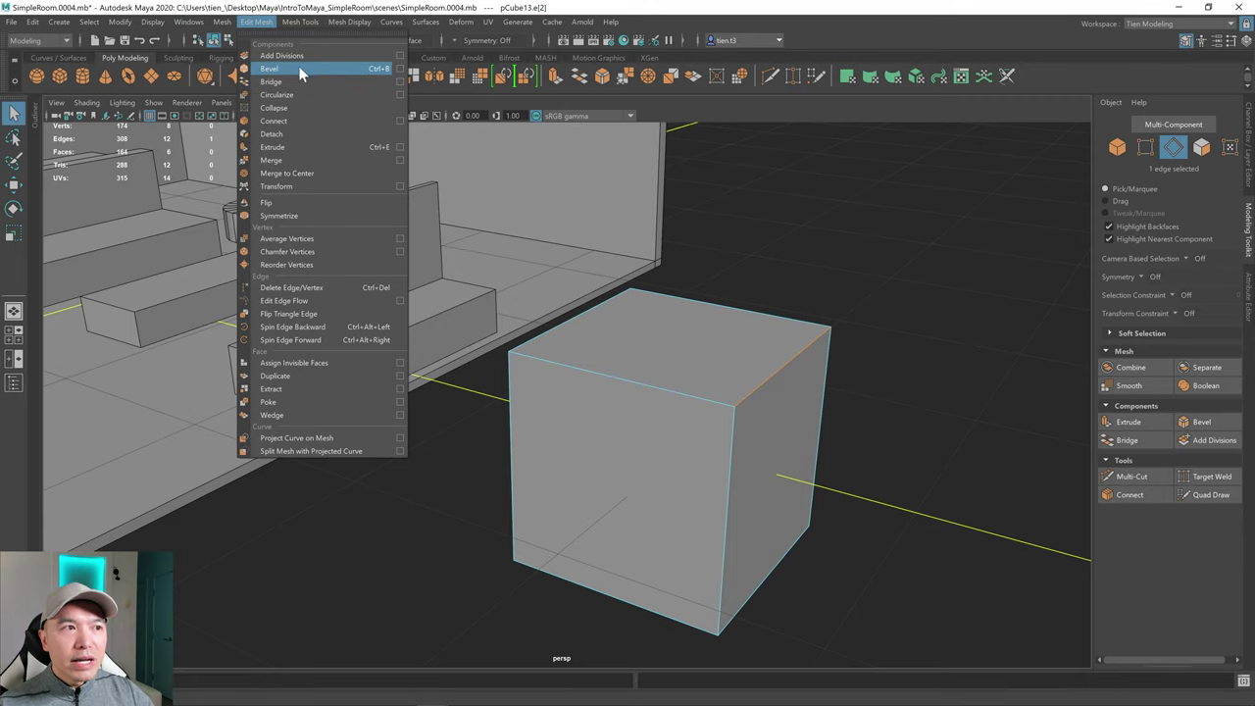
alt+drag(824, 405, 849, 373)
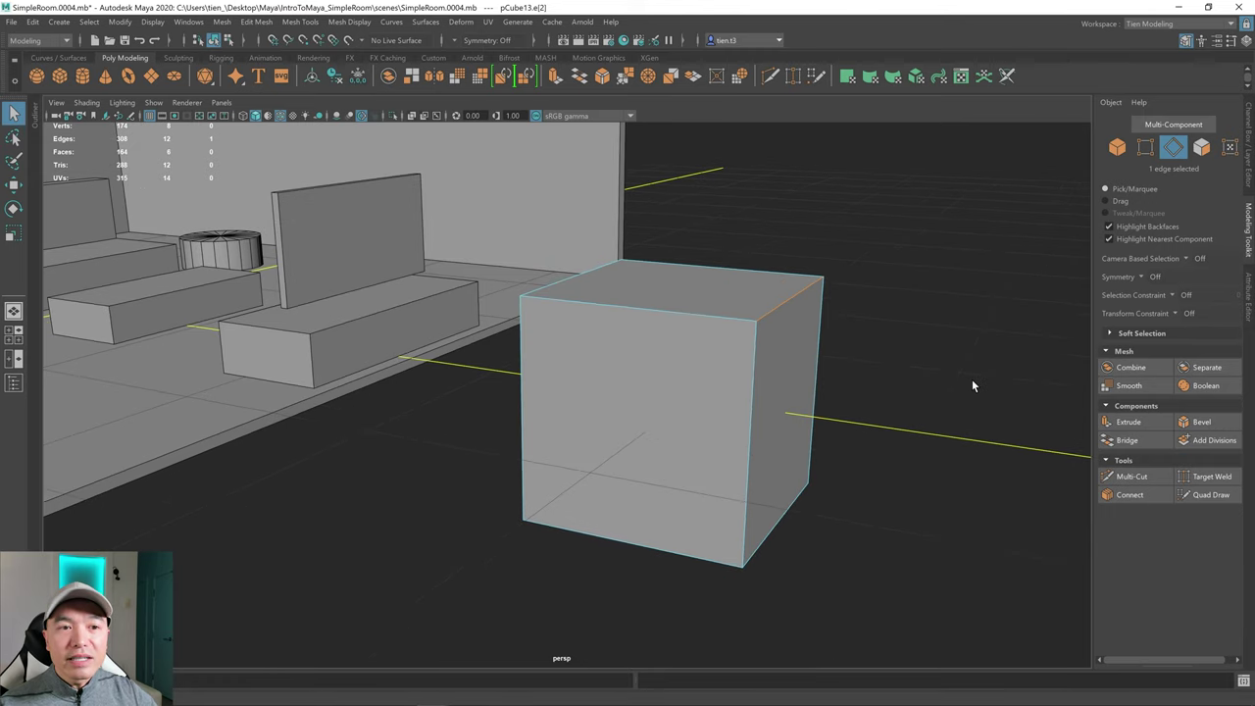
shift+right_click(850, 269)
mouse_move(850, 267)
shift+right_down()
mouse_move(903, 265)
mouse_move(852, 265)
shift+right_up()
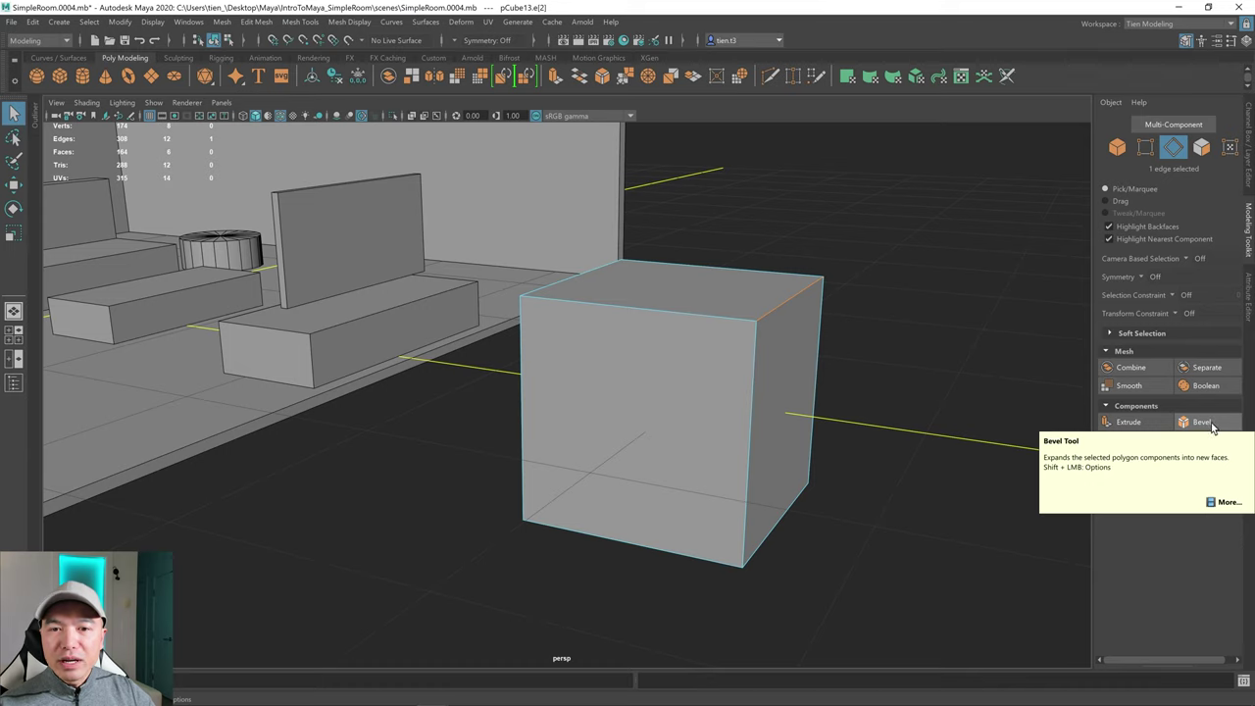
- Bevel the selected cube edge and set the bevel fraction to about 0.18
click(1216, 422)
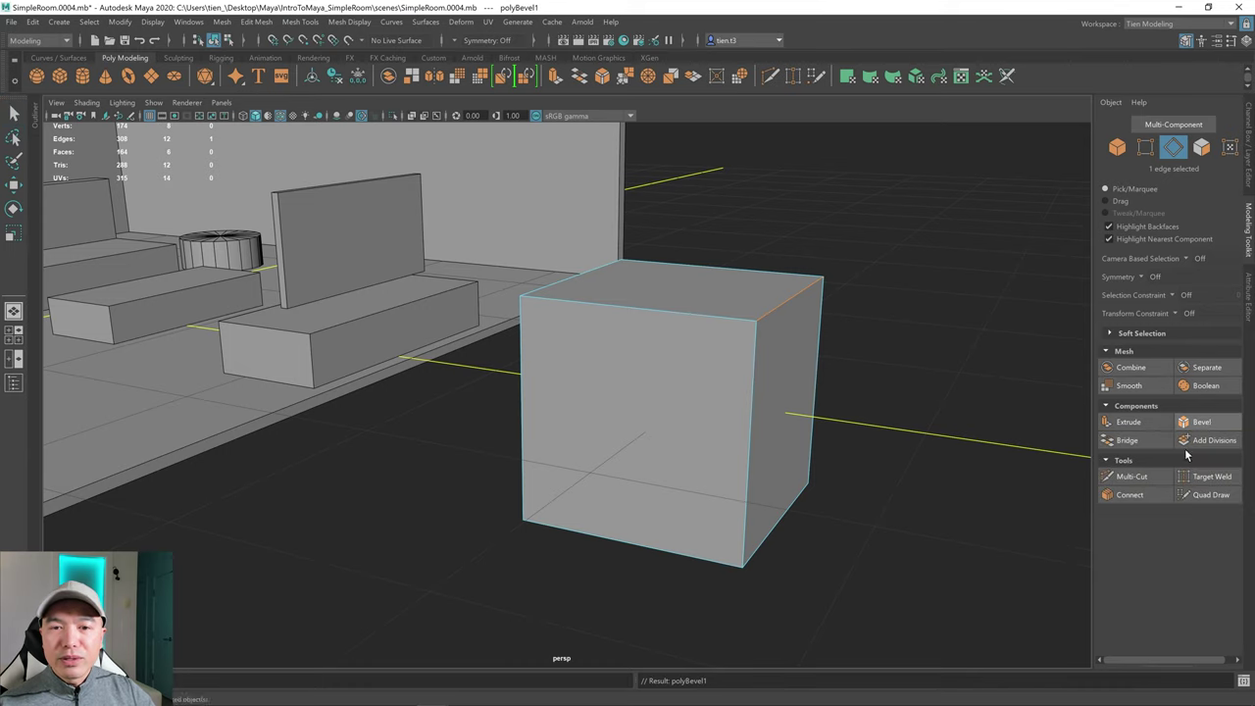
alt+drag(858, 458, 757, 412)
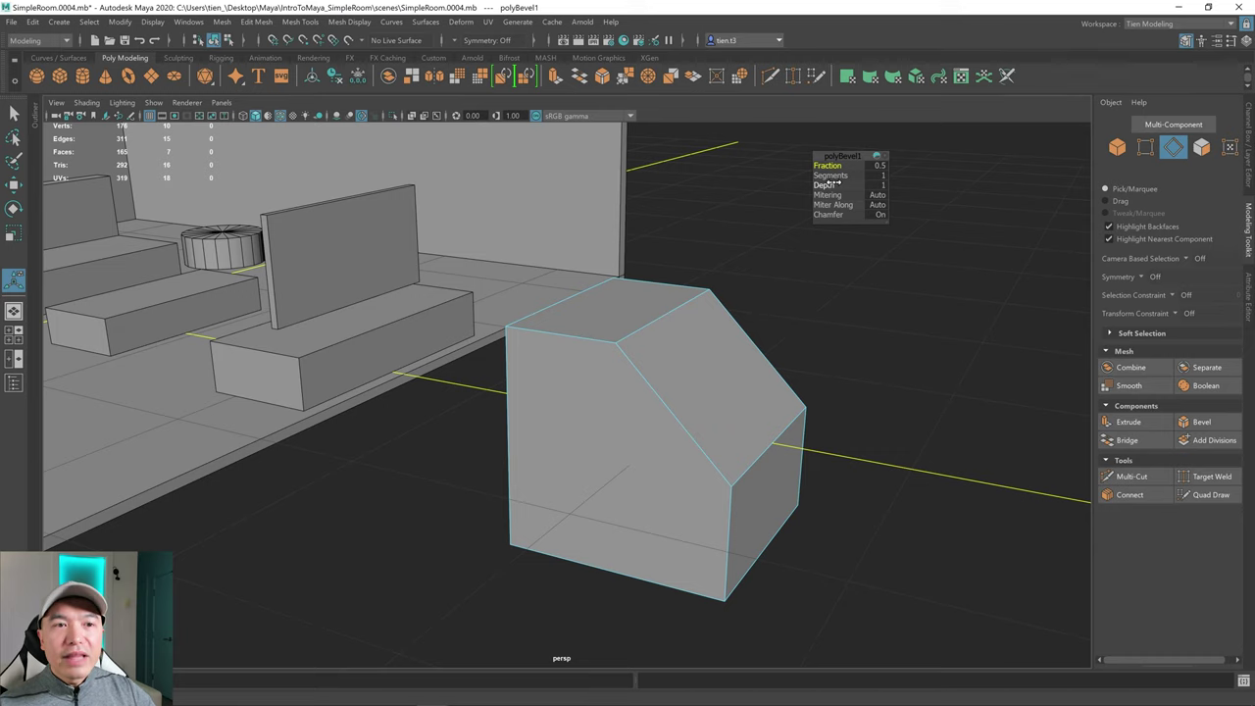
drag(833, 166, 784, 186)
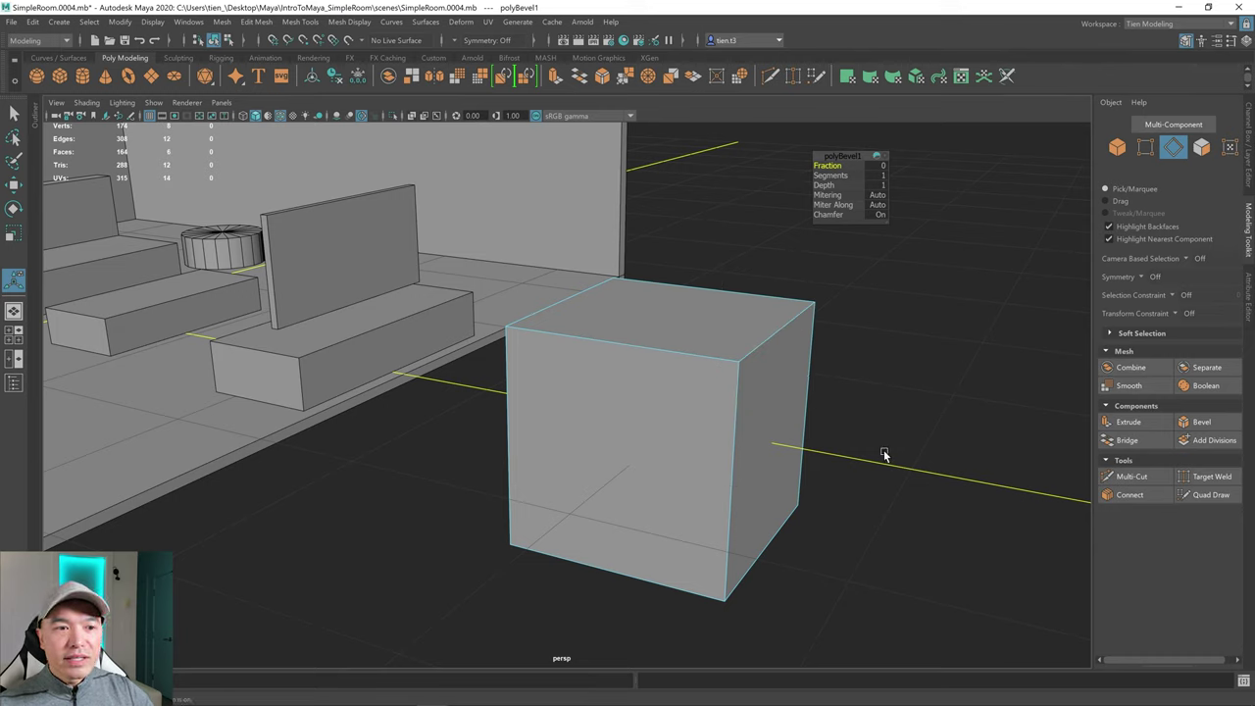
click(880, 157)
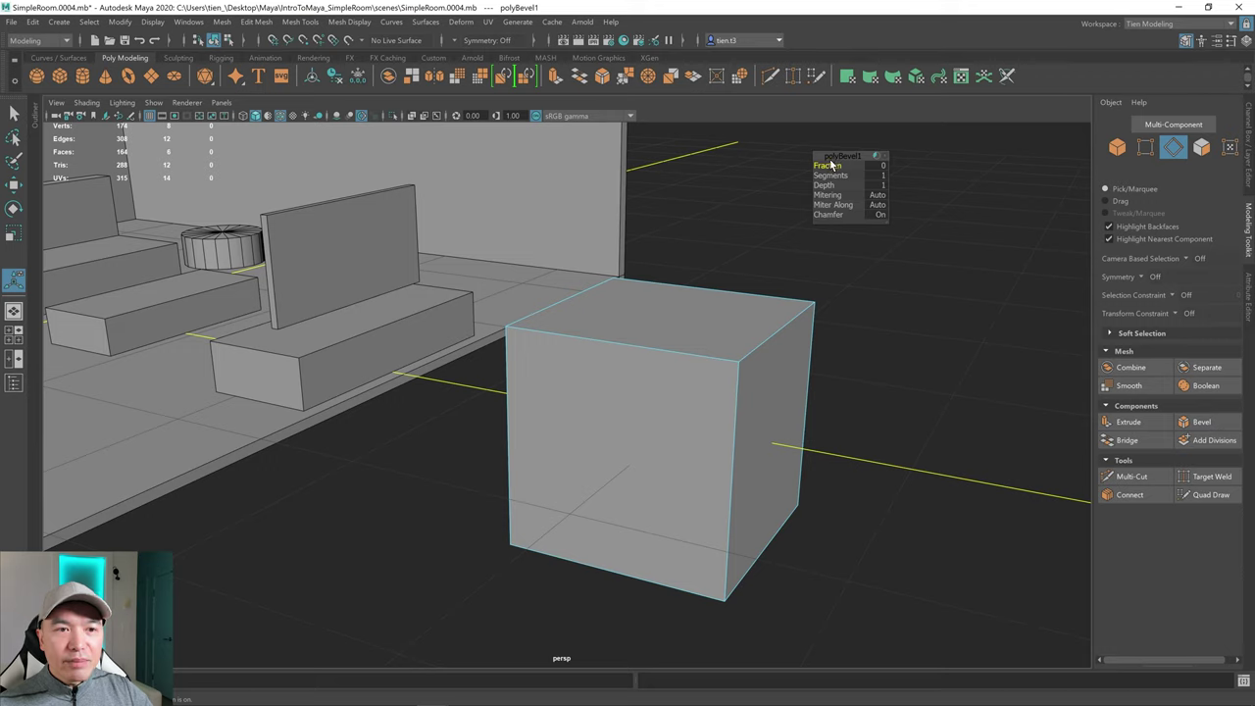
drag(832, 165, 893, 187)
alt+drag(919, 418, 883, 402)
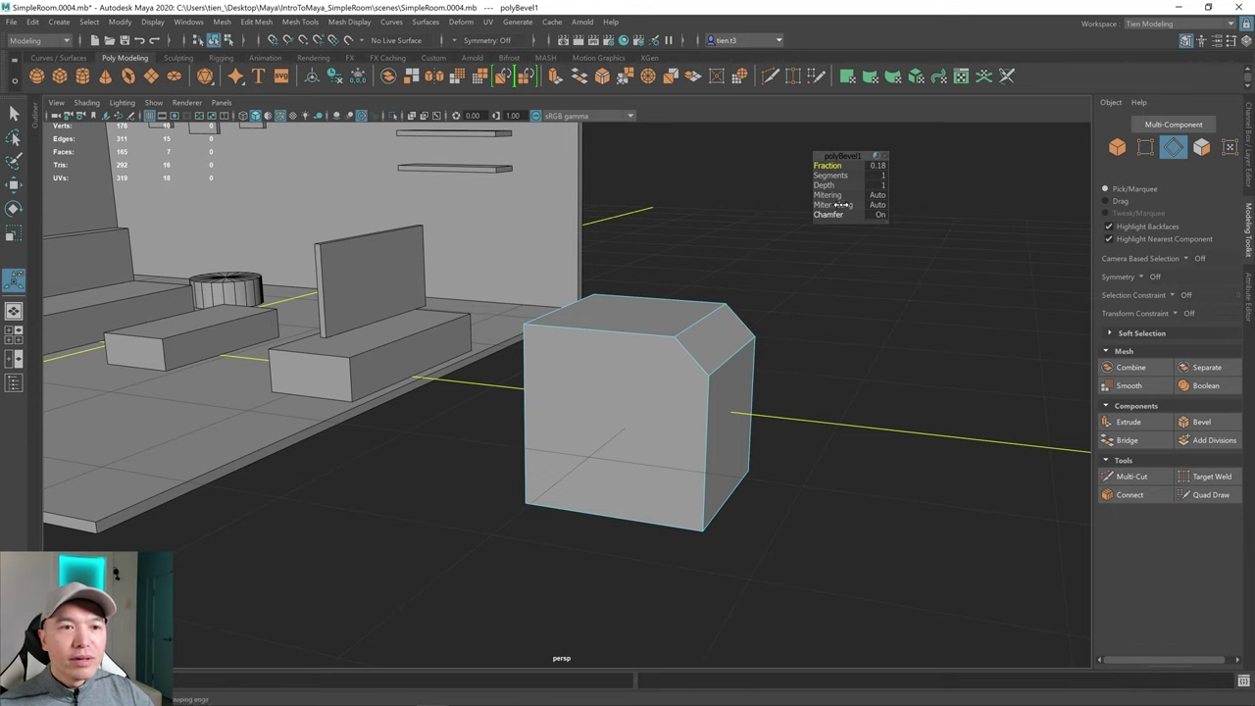
- Set the bevel to 4 segments, then try out its Depth and Chamfer settings, leaving Chamfer on
drag(844, 175, 917, 174)
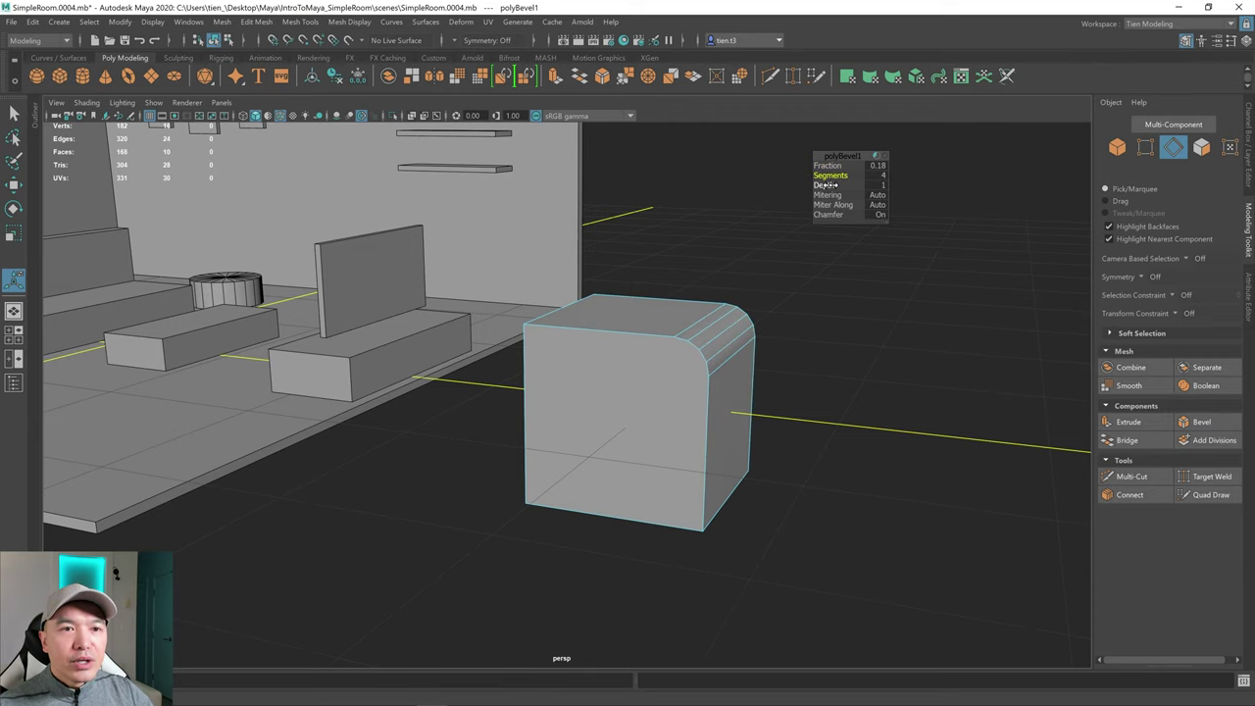
drag(831, 188, 1174, 276)
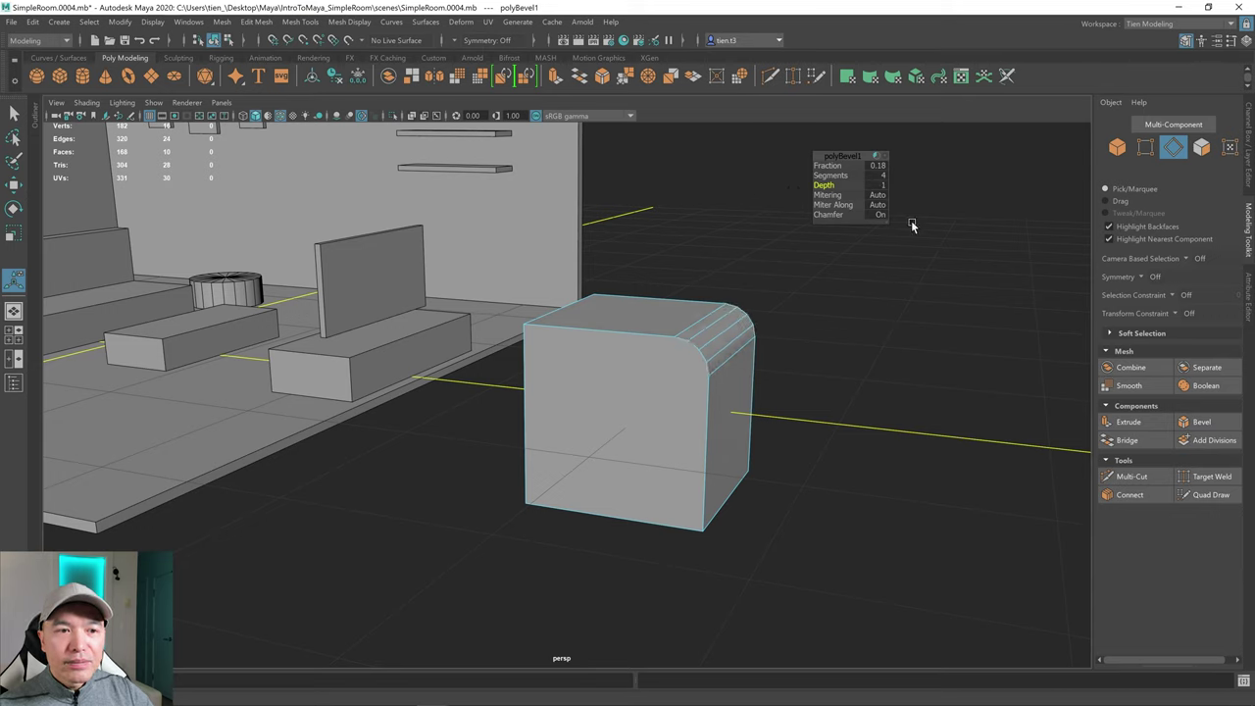
click(883, 215)
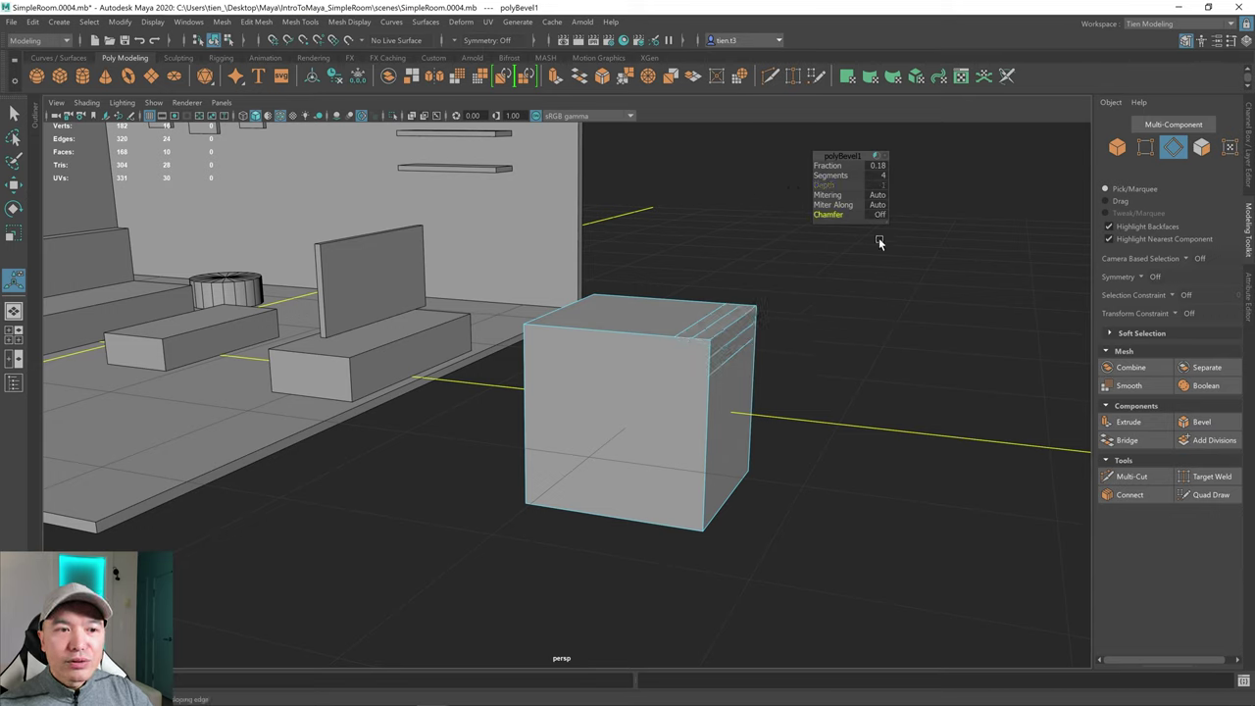
click(881, 215)
scroll(786, 300, up, 4)
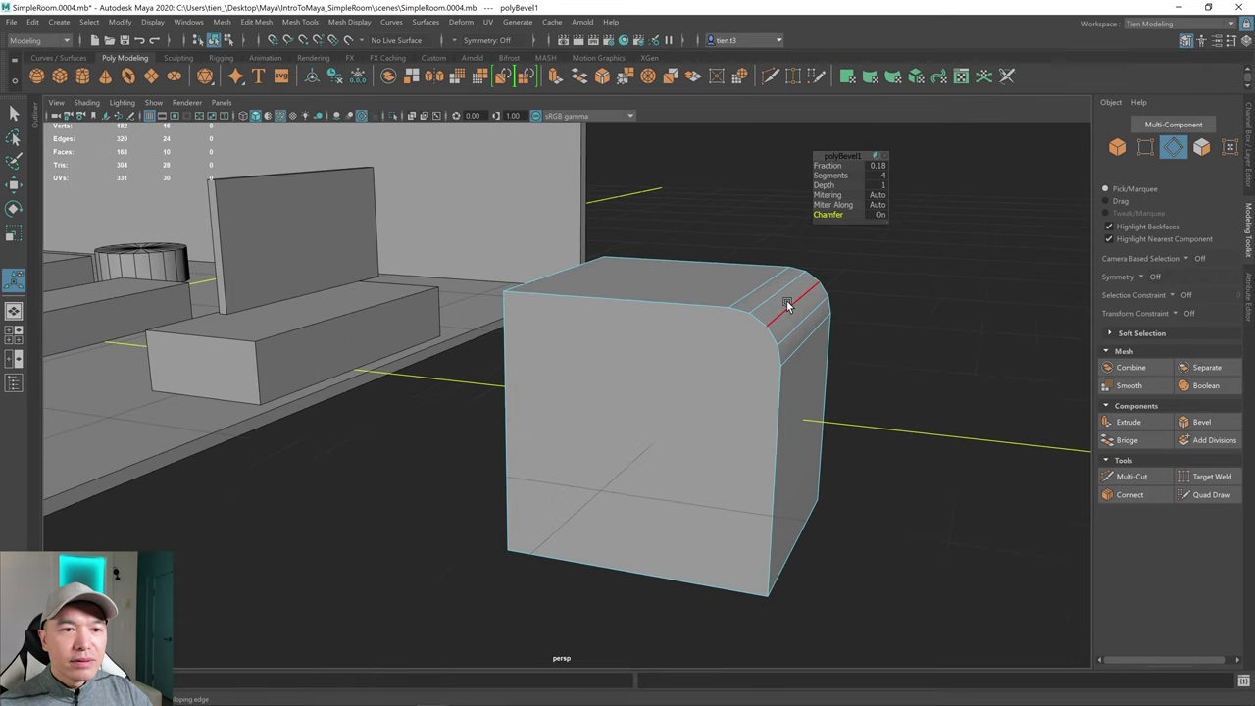
scroll(808, 320, down, 3)
alt+middle_drag(829, 340, 819, 346)
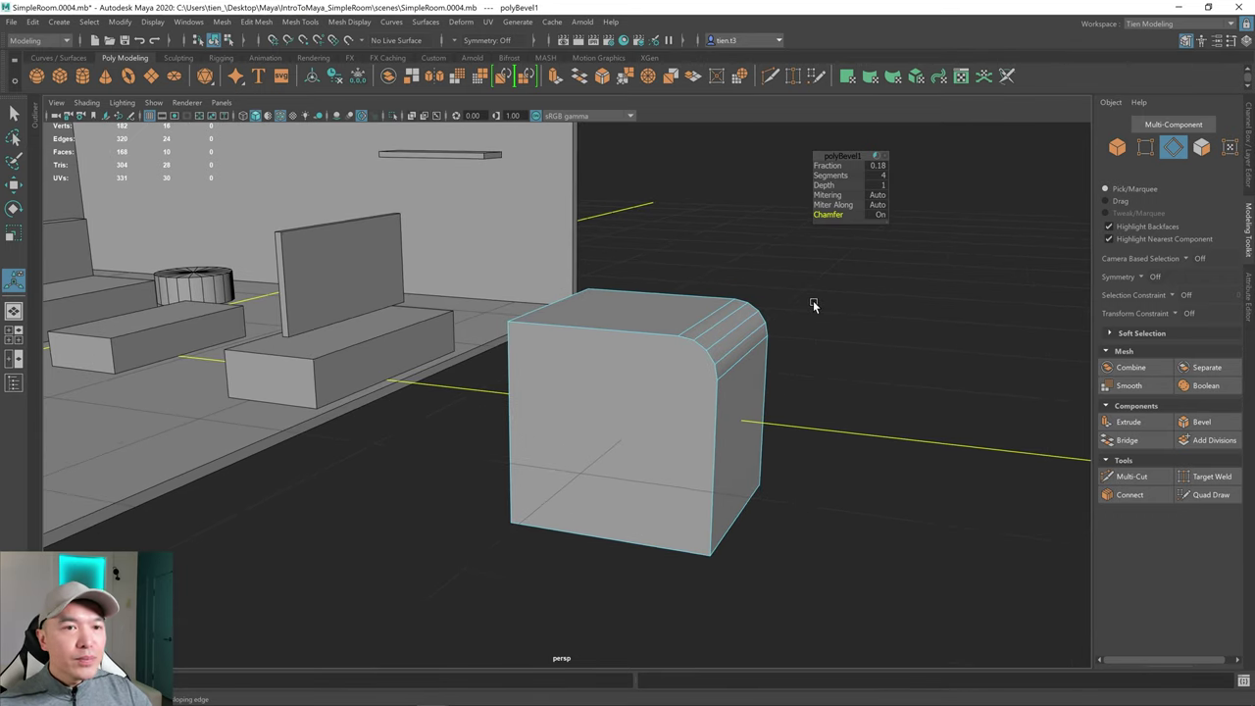
- Undo the bevel and all its setting changes, back to the selected edge on the plain cube
key(ctrl+z)
key(ctrl+z)
key(ctrl+z)
key(ctrl+z)
key(ctrl+z)
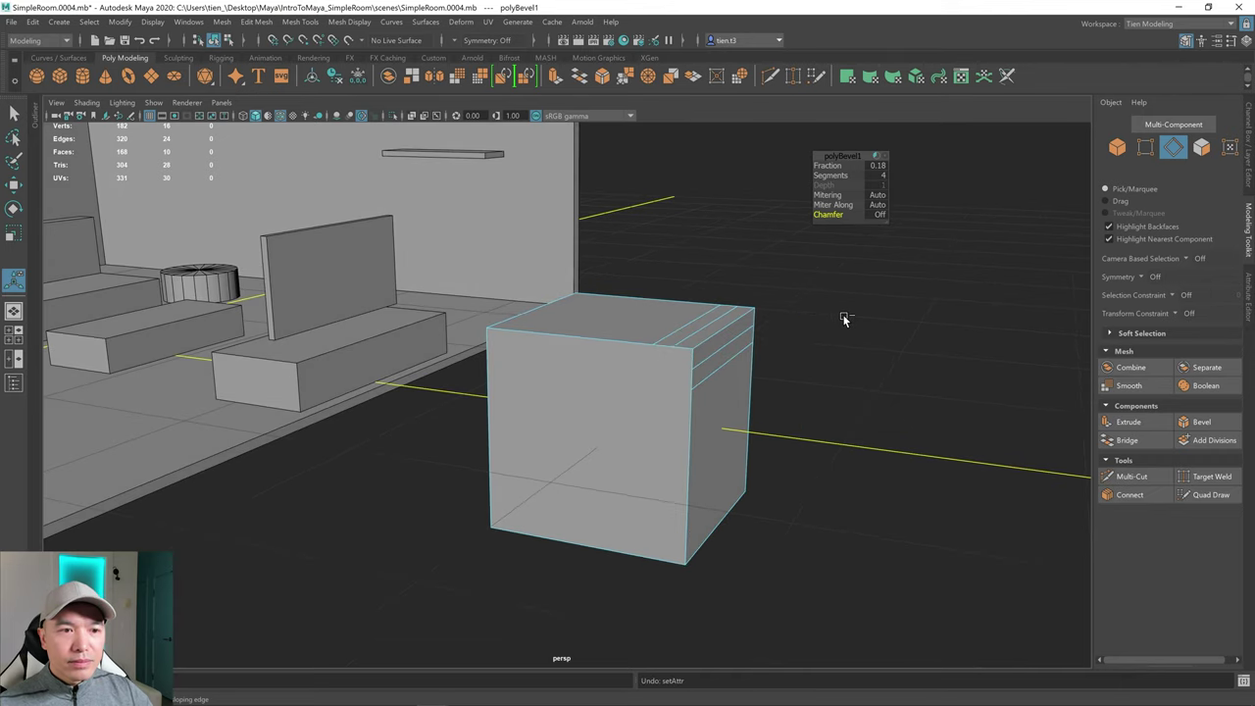
key(ctrl+z)
key(ctrl+z)
key(ctrl+z)
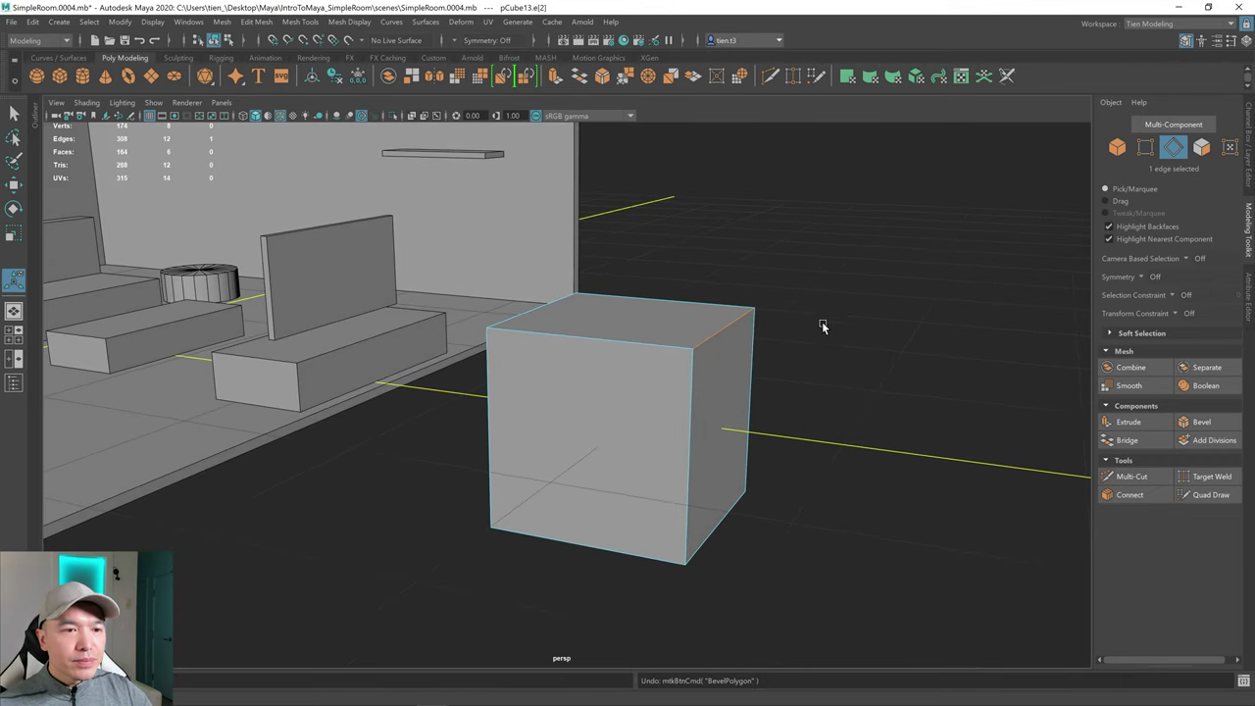
key(ctrl+z)
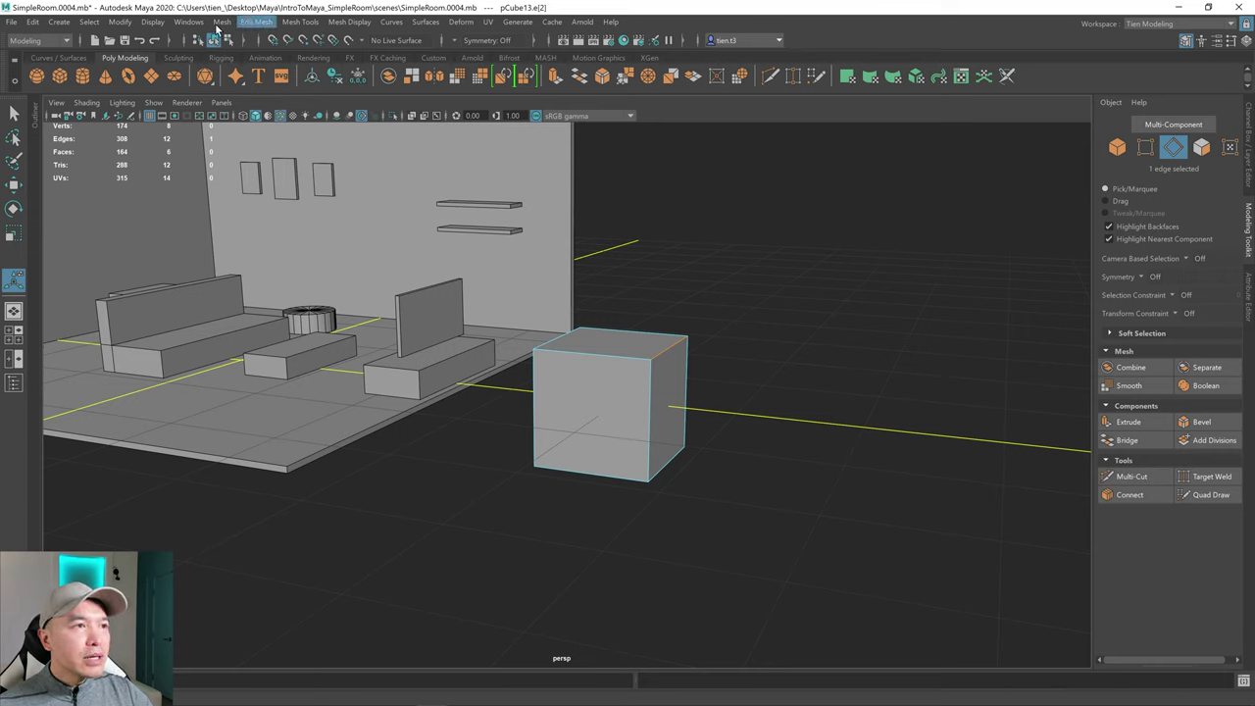
- Open the Bevel options and place the window beside the cube to examine the available settings
click(259, 24)
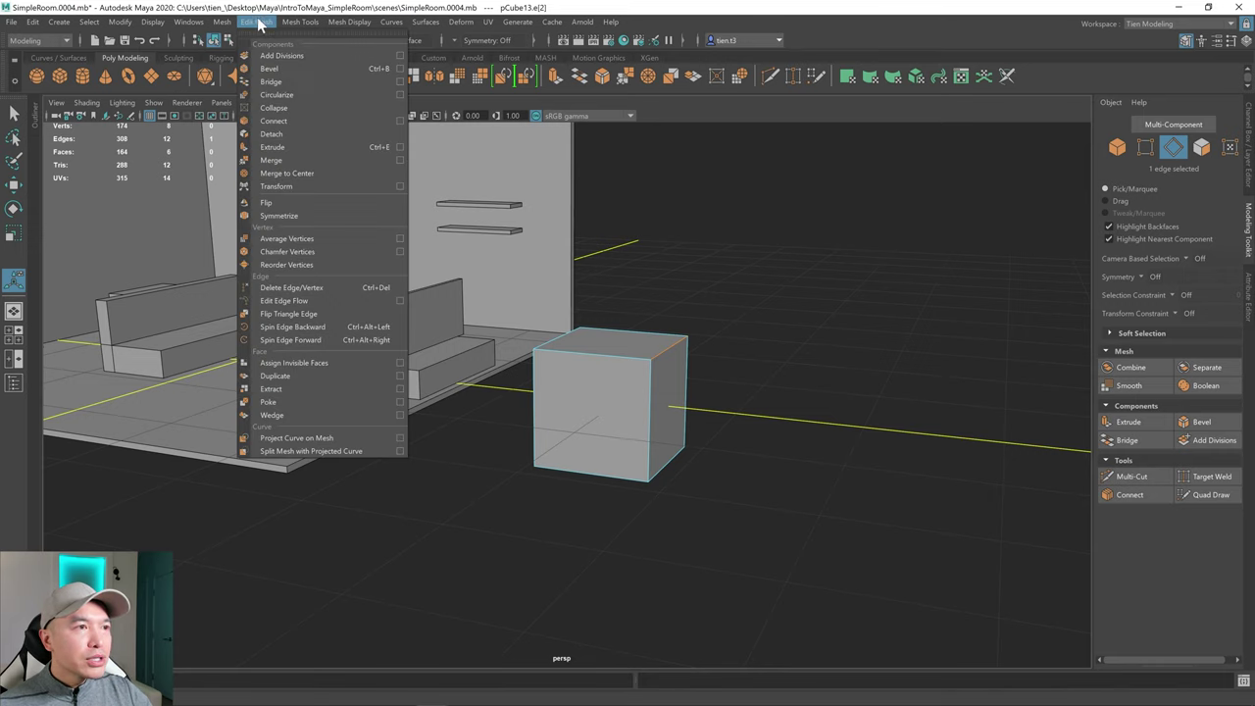
click(399, 69)
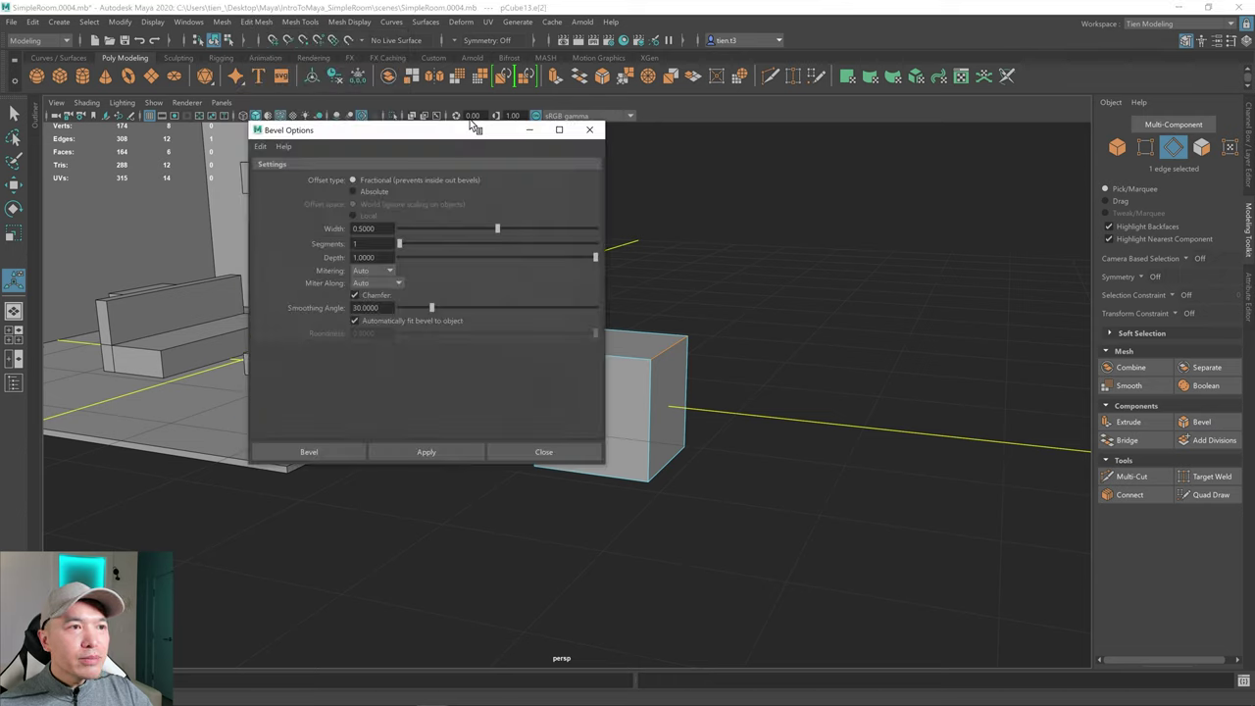
drag(439, 139, 342, 140)
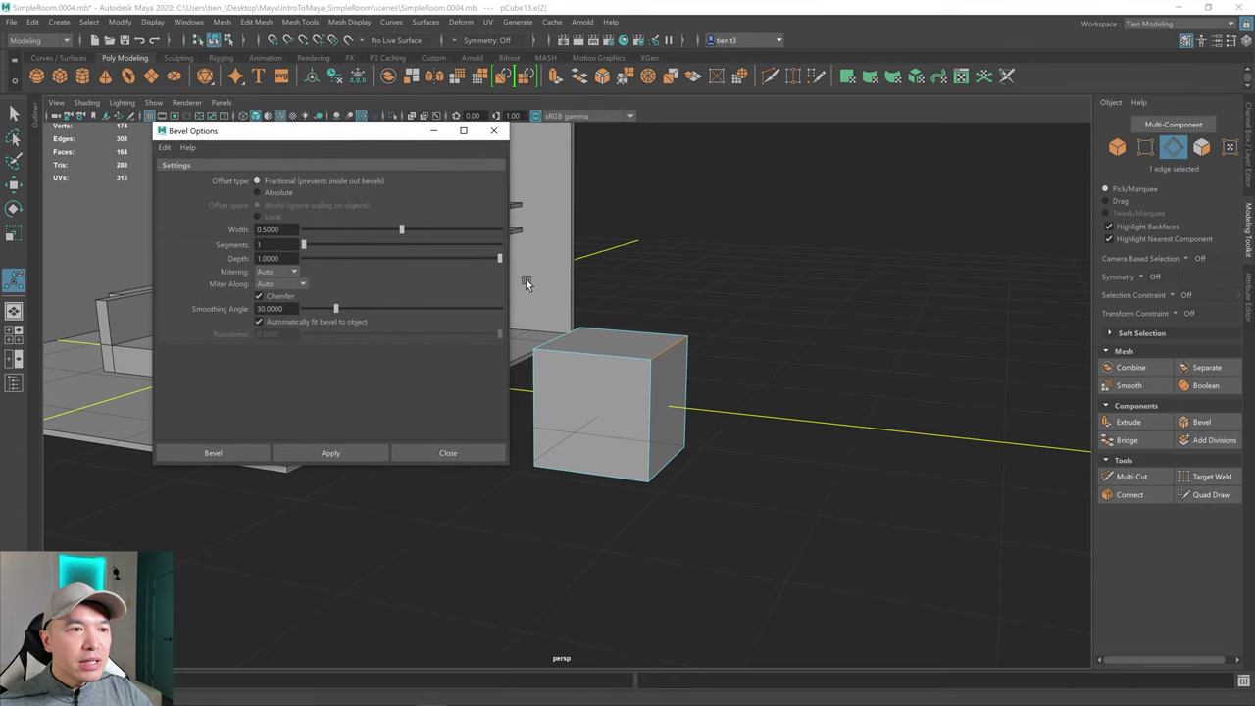
click(662, 346)
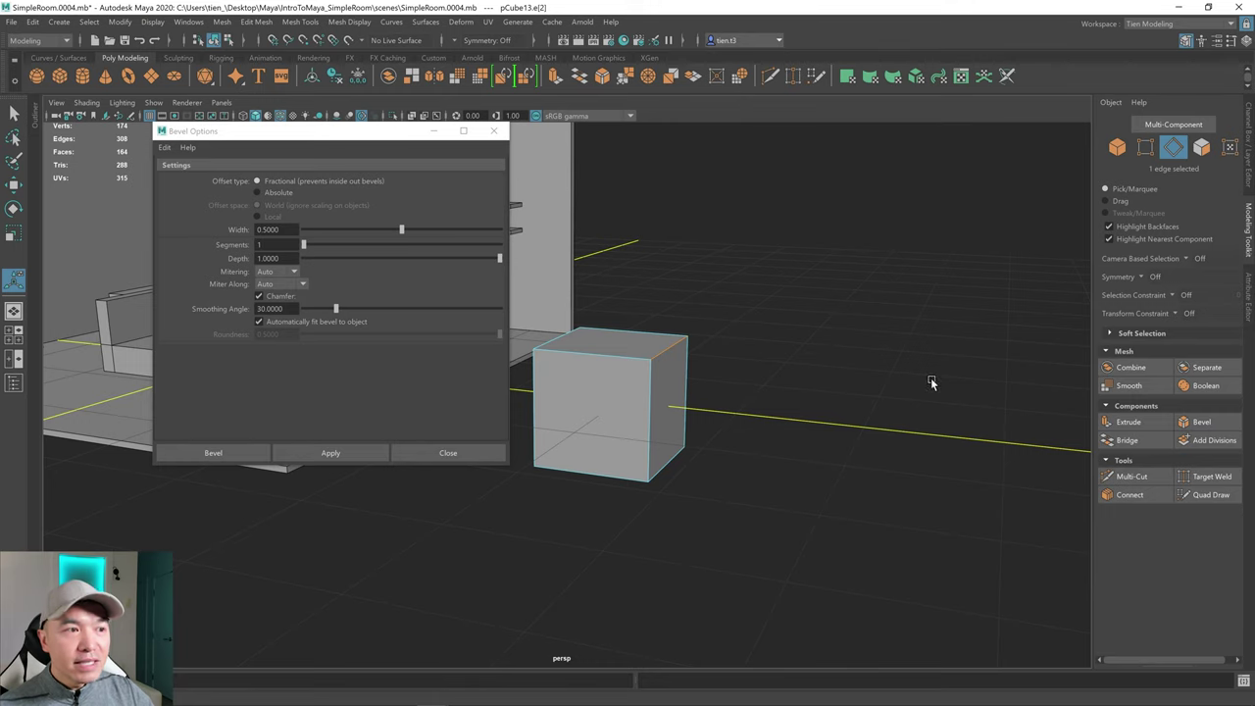
- Bevel the cube's selected top edge again with a fraction of about 0.194
click(1199, 428)
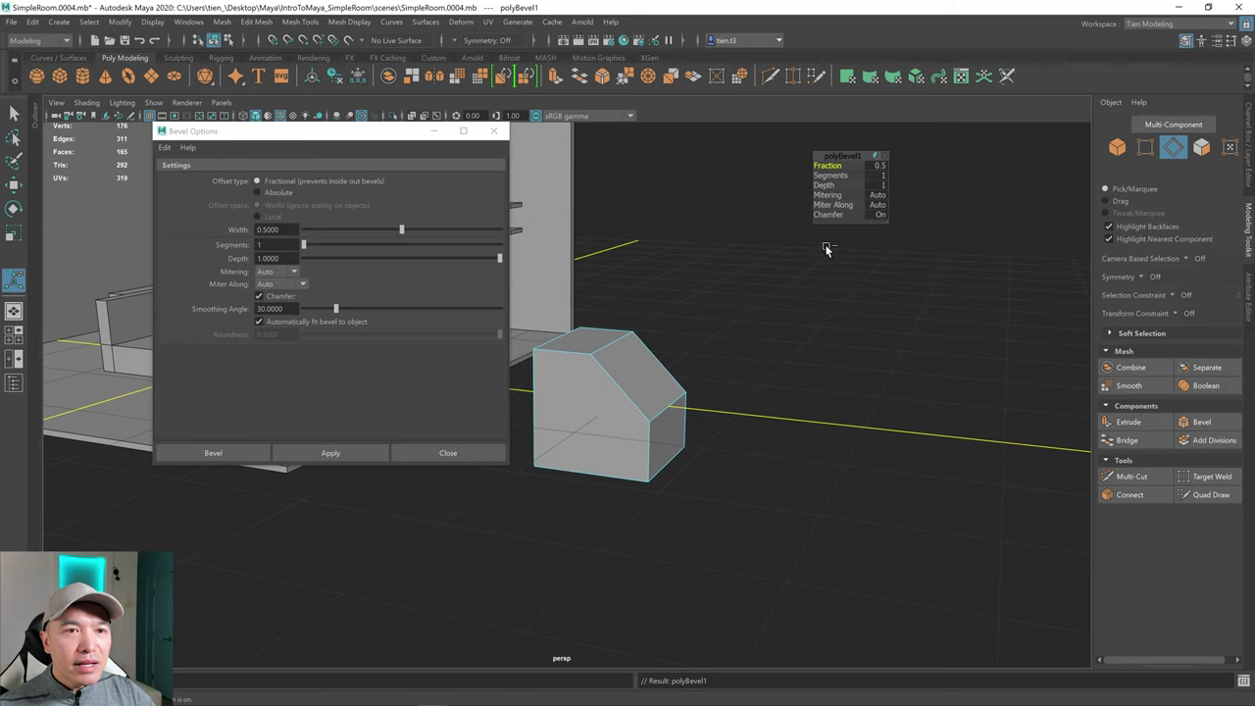
drag(828, 167, 729, 185)
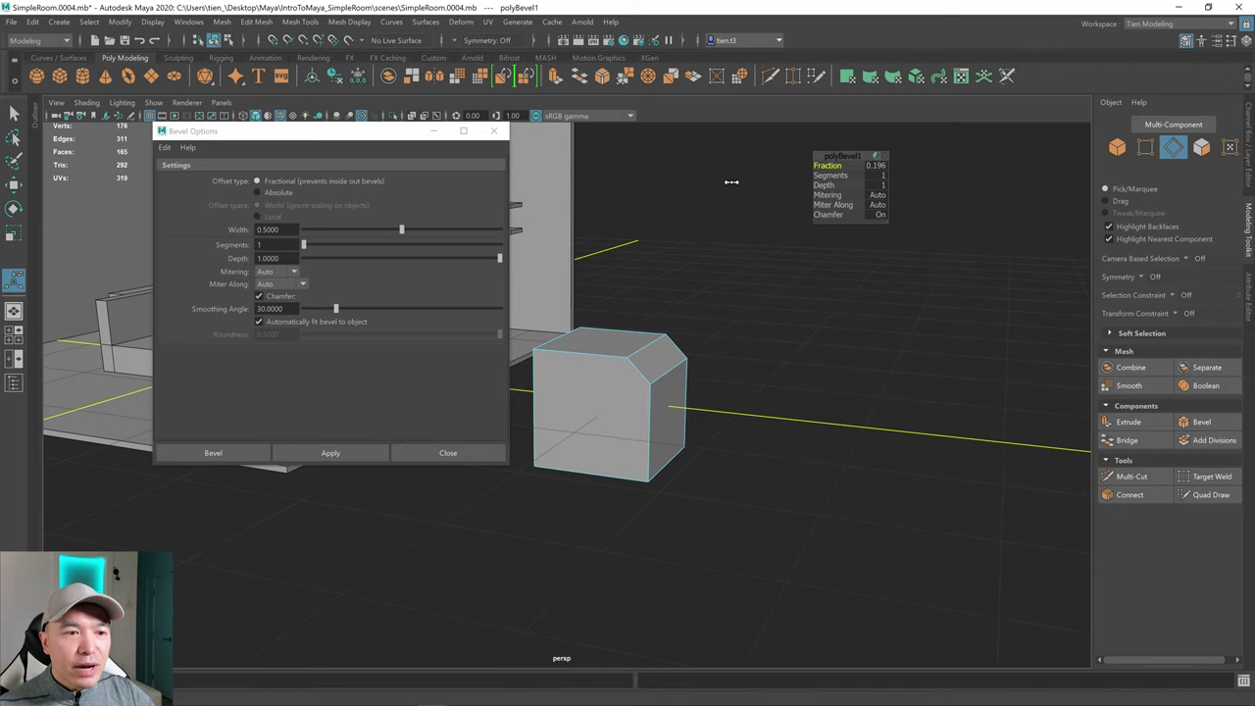
scroll(762, 283, up, 3)
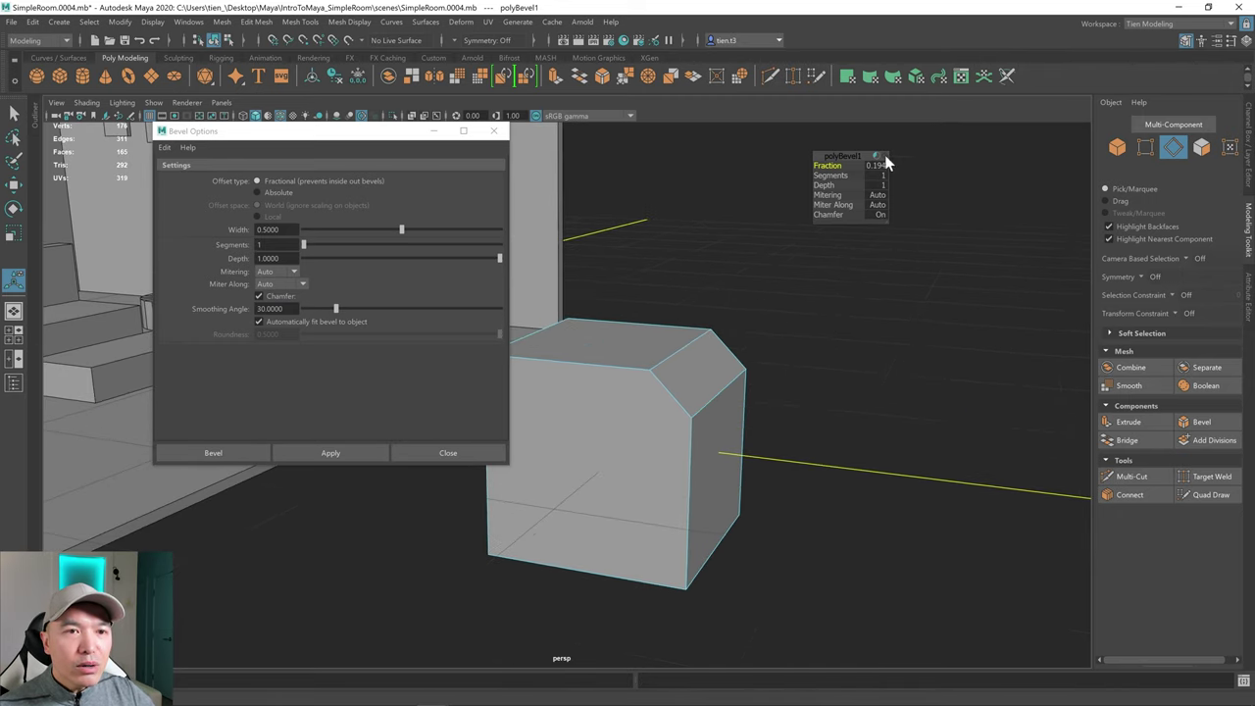
- Show the Smoothing Angle attribute in the bevel's in-view settings and hide it again
right_click(888, 164)
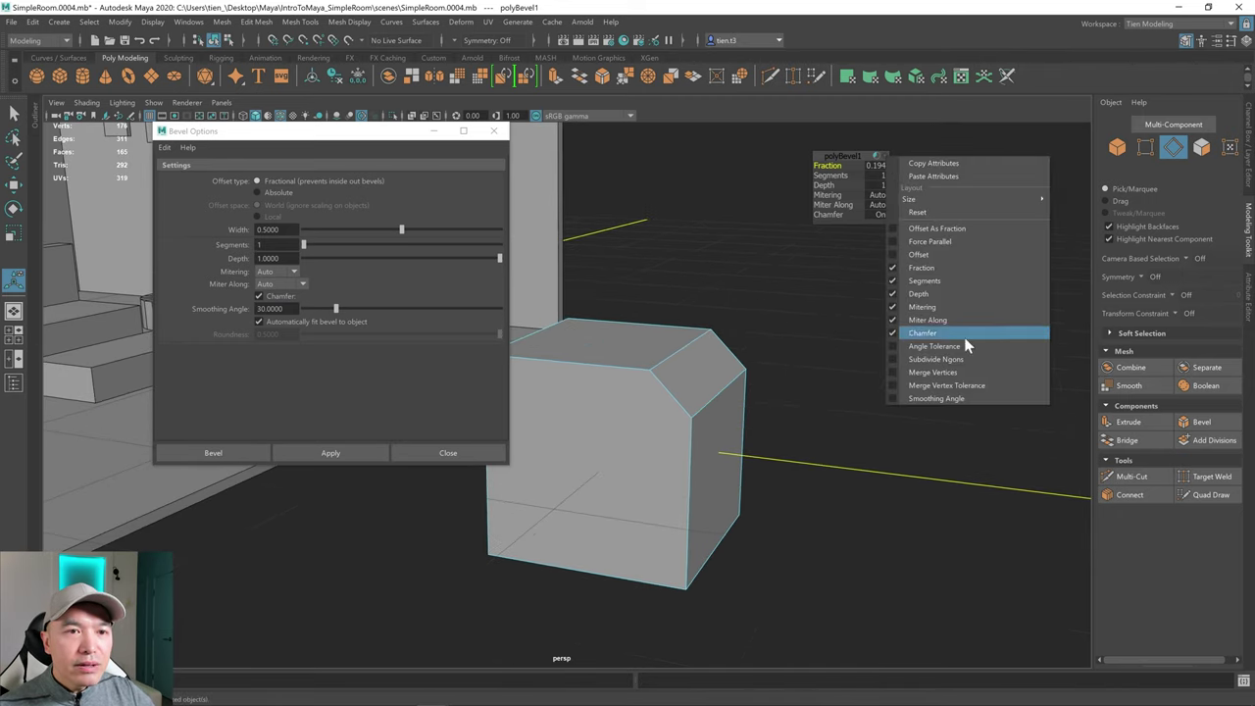
click(893, 397)
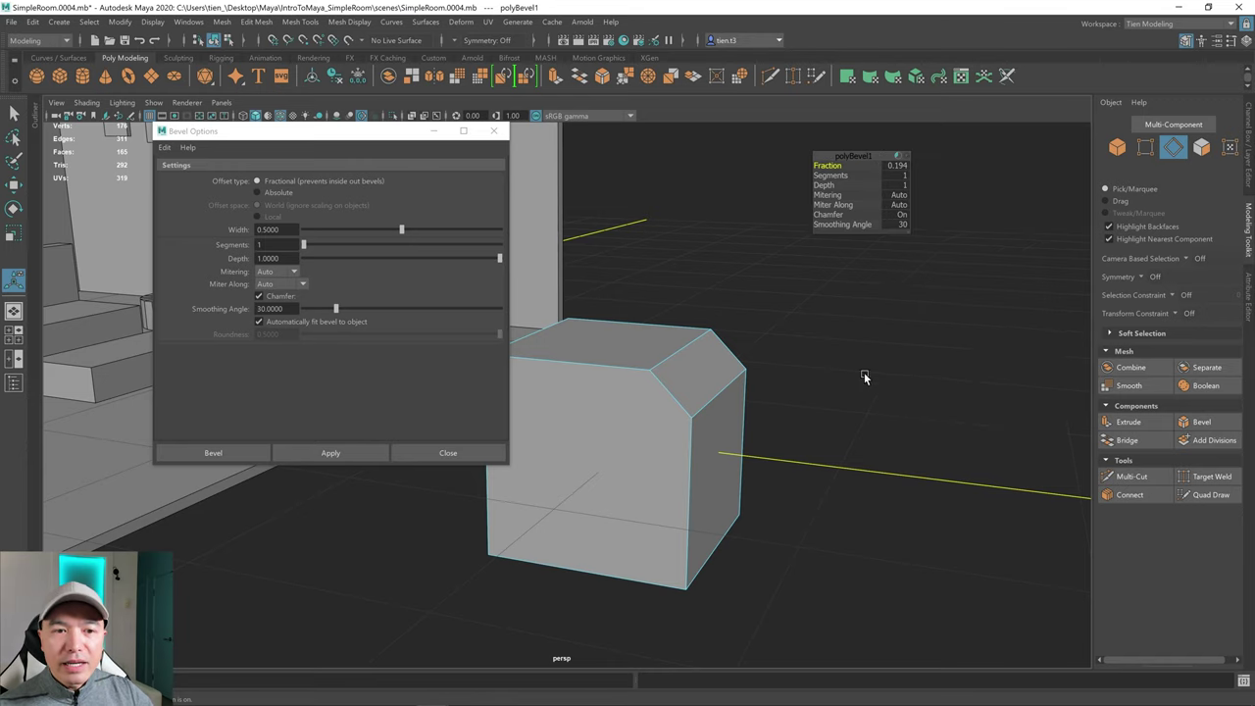
click(909, 160)
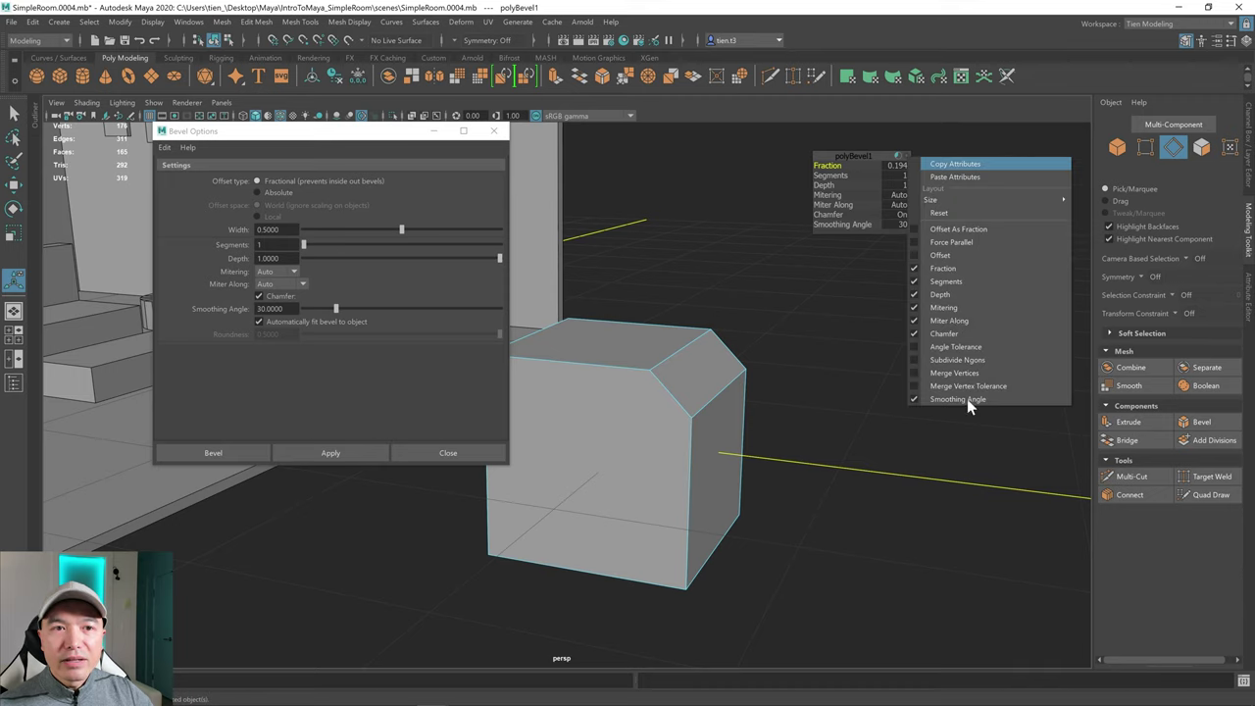
click(914, 399)
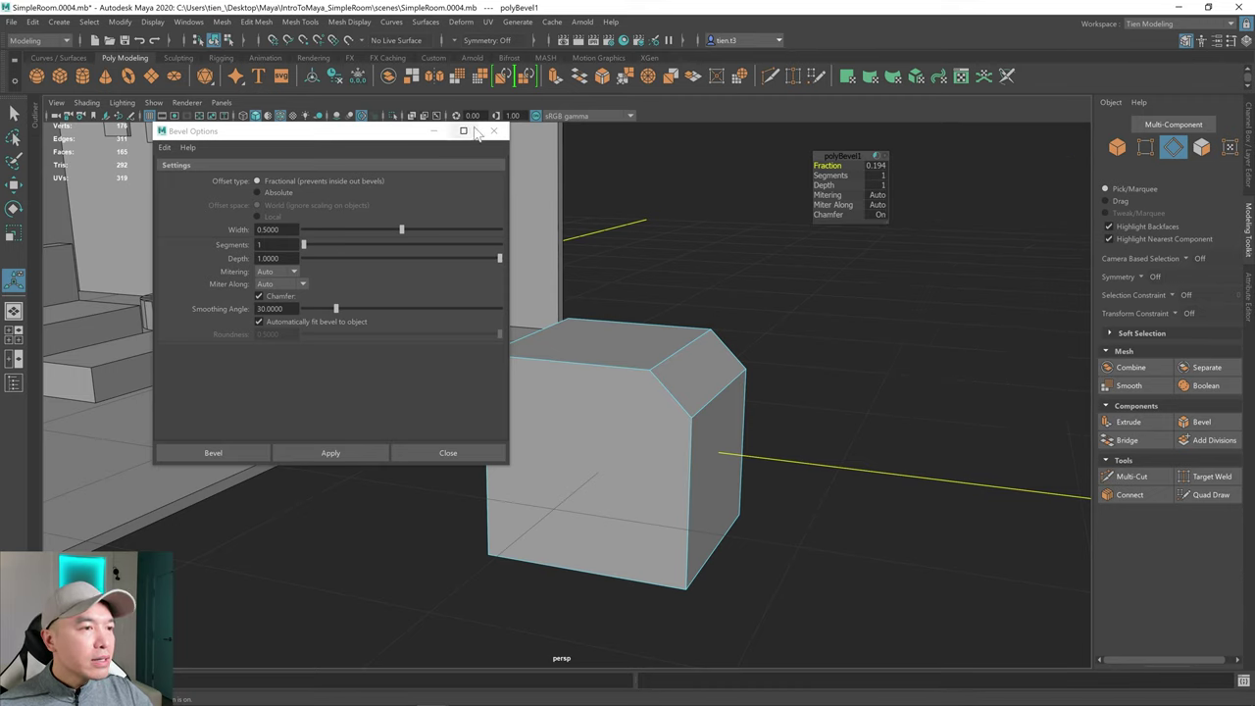
- Close the Bevel options, return to object mode and delete the beveled test cube beside the room
click(494, 131)
scroll(863, 366, down, 3)
alt+drag(863, 367, 840, 359)
alt+drag(863, 245, 882, 288)
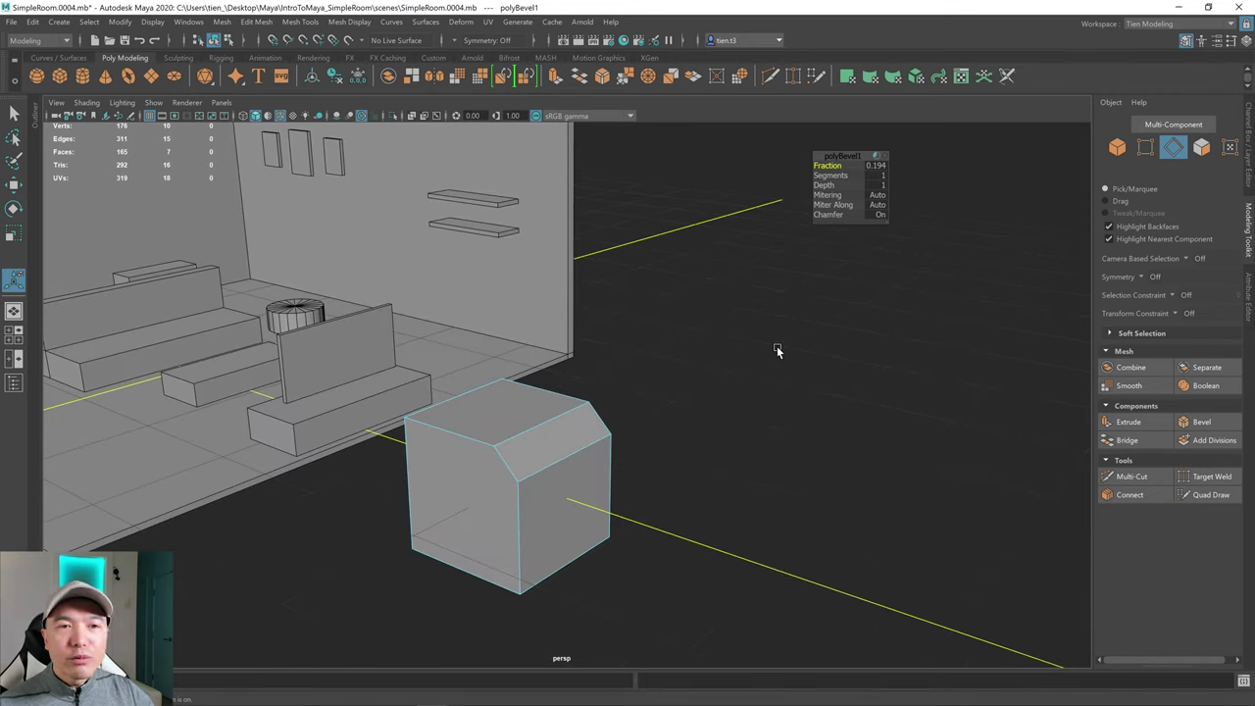
alt+drag(708, 501, 736, 471)
right_drag(656, 343, 749, 322)
key(Delete)
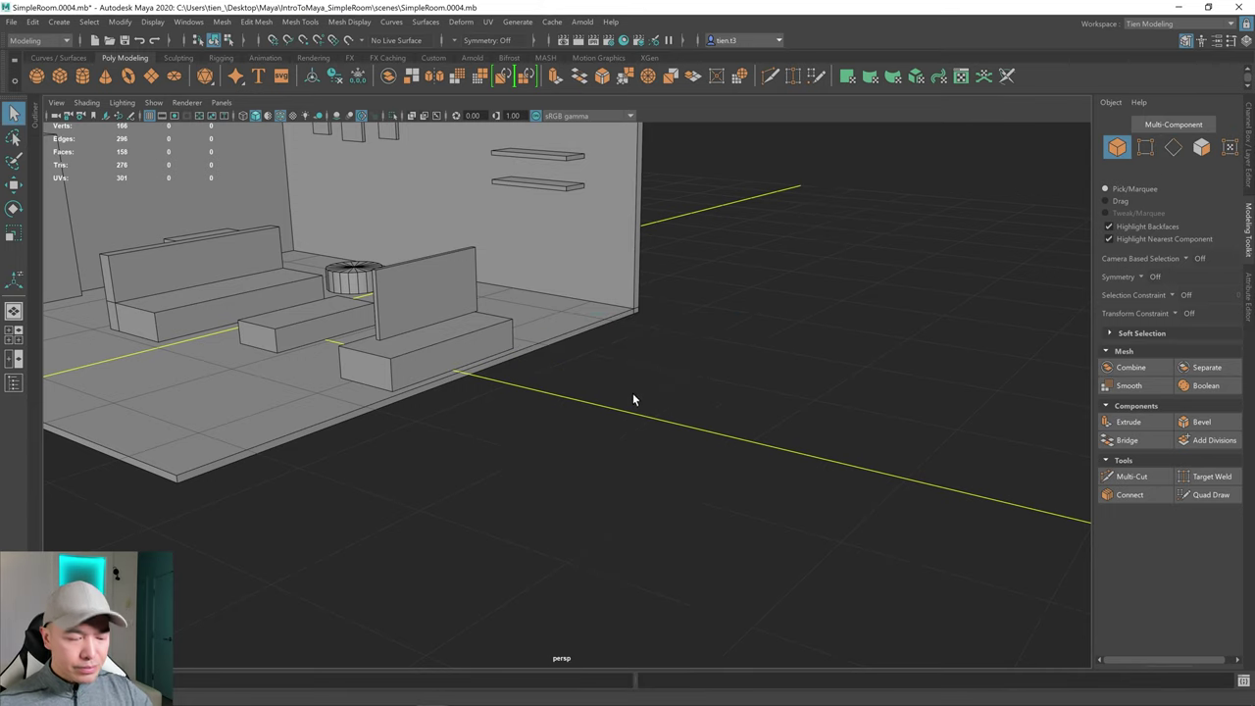
- Create a default polygon plane and move it onto the empty ground beside the room
alt+drag(633, 393, 591, 390)
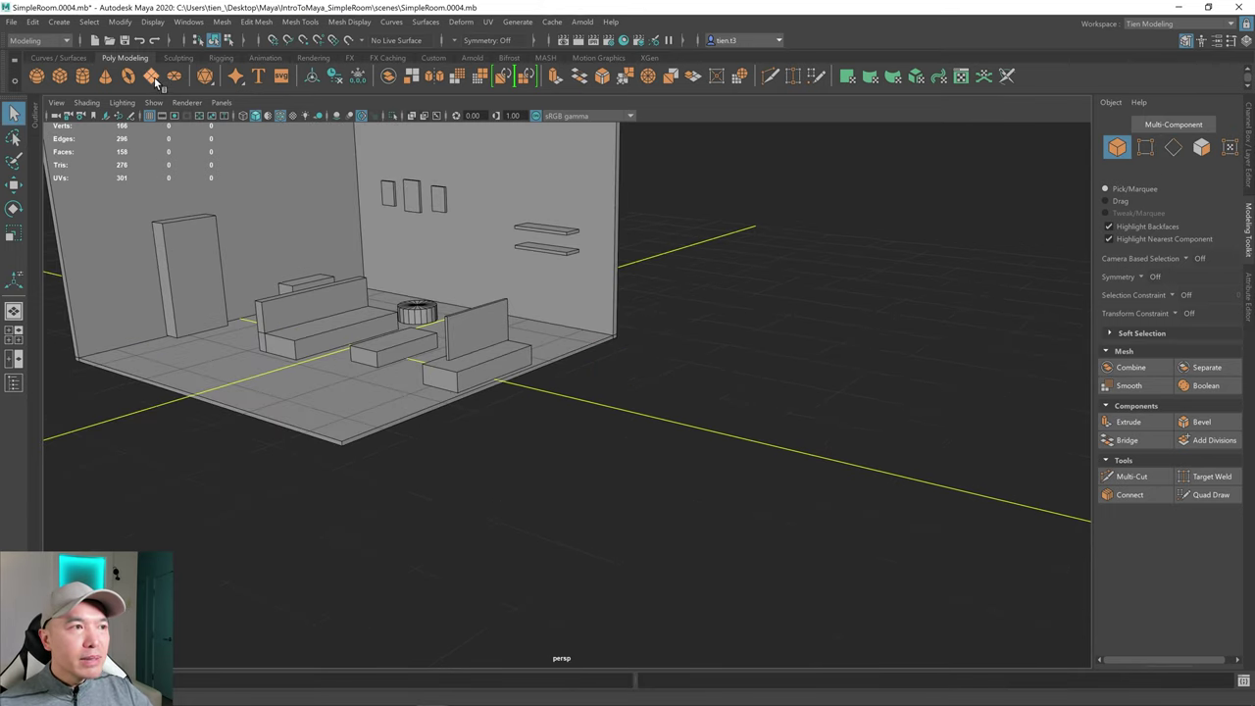
key(w)
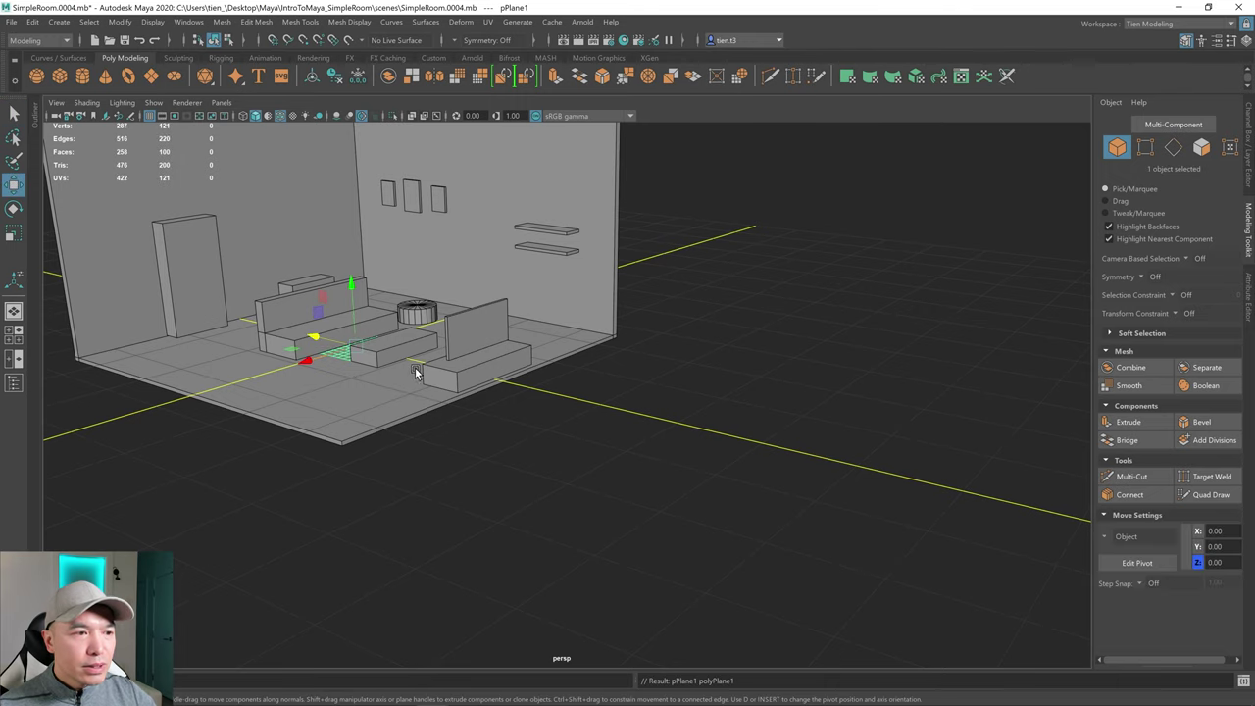
drag(316, 345, 745, 422)
key(f)
key(q)
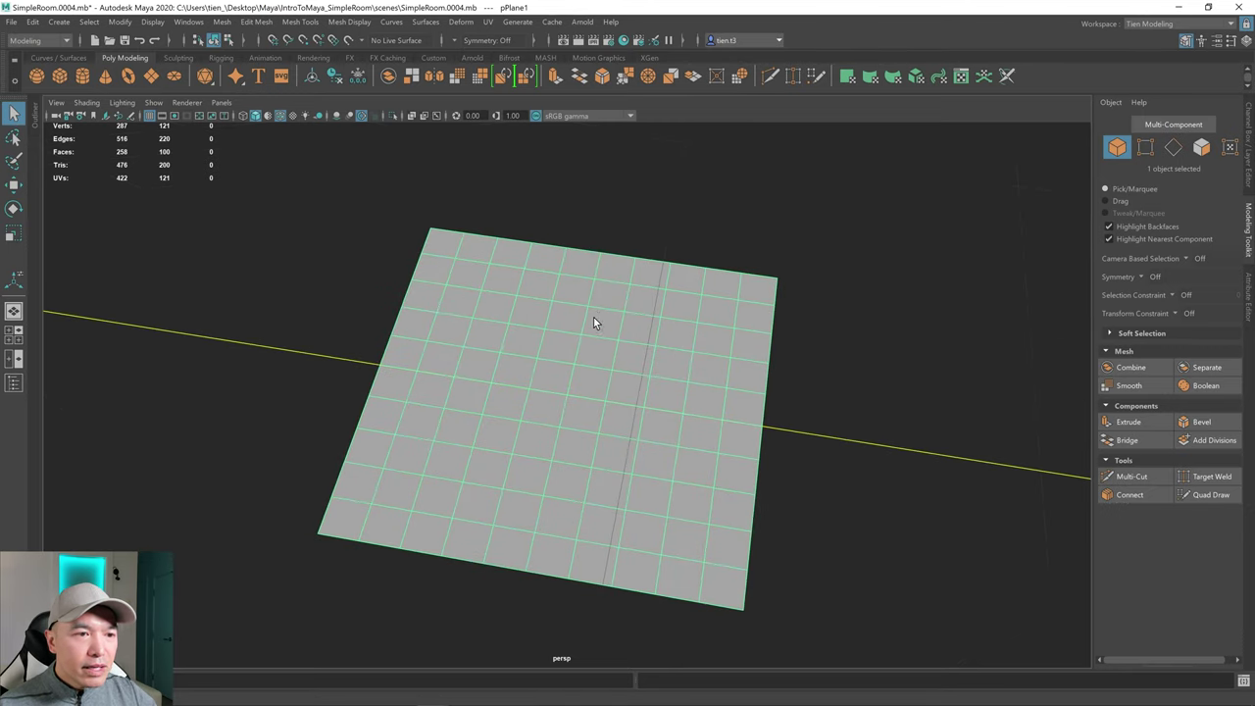
- In edge mode, select a straight run of neighbouring edges in the middle of the plane, adding them one by one
alt+drag(562, 455, 543, 448)
right_drag(549, 343, 551, 304)
alt+drag(672, 434, 551, 431)
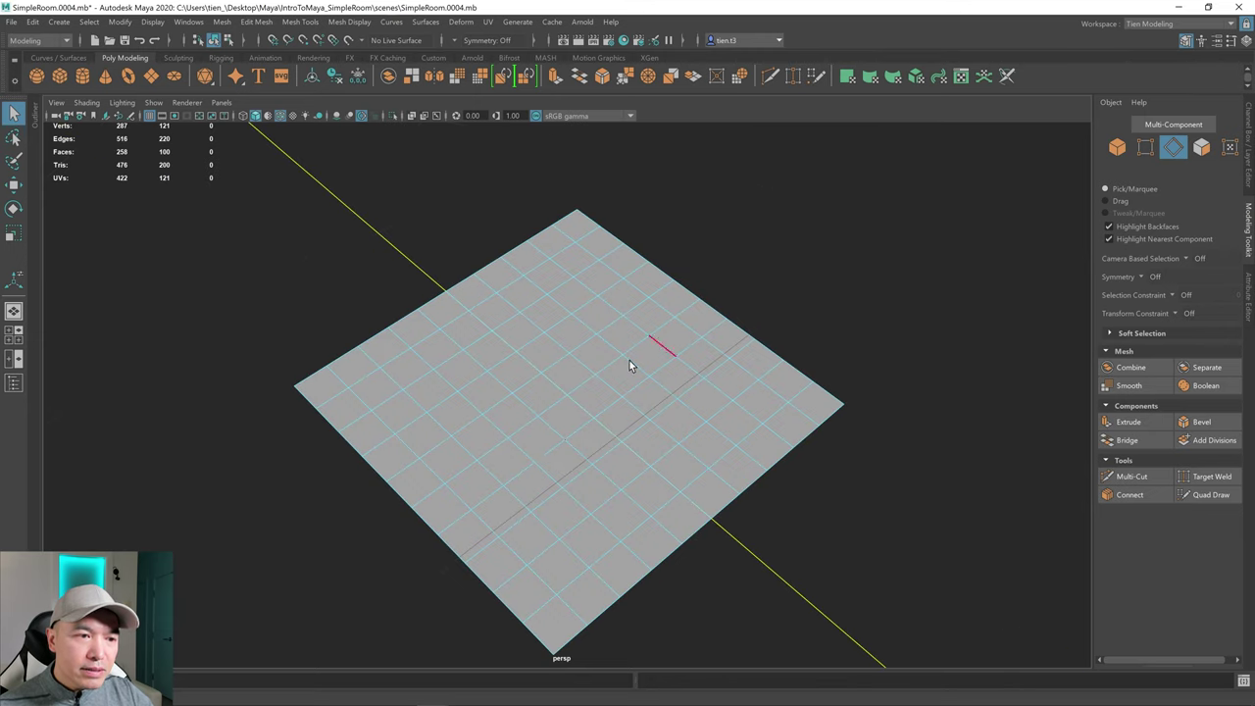
click(488, 449)
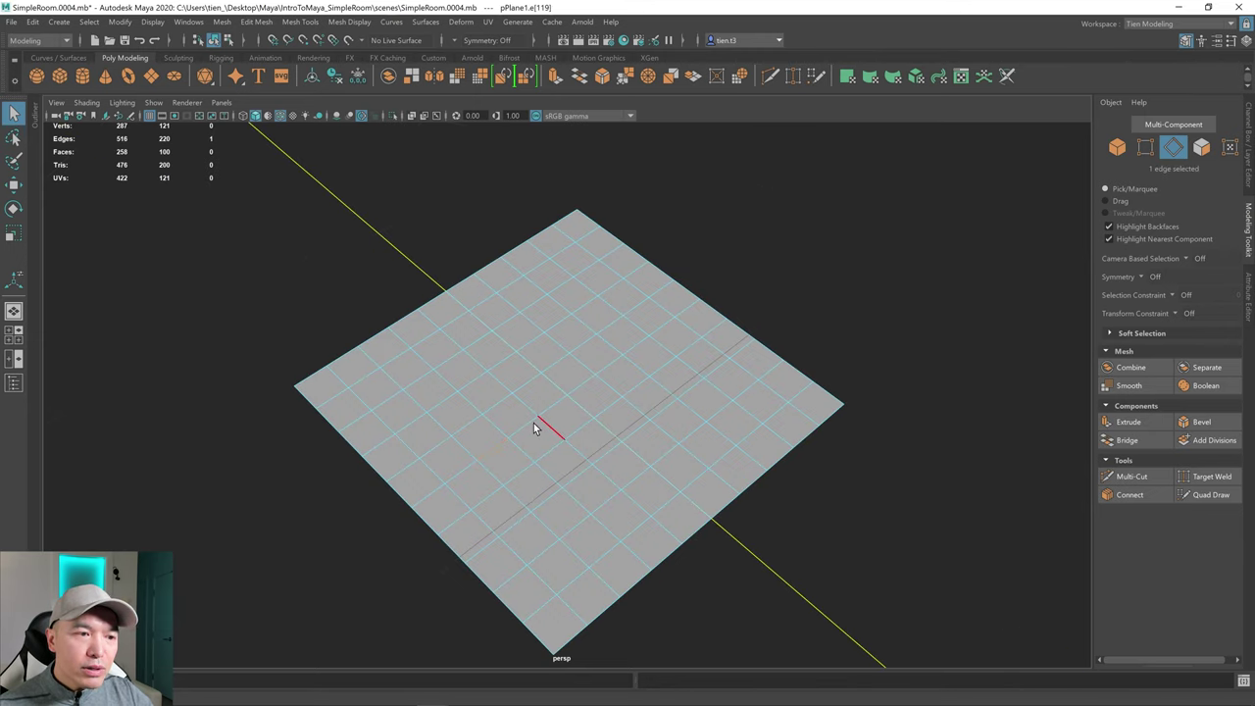
shift+click(523, 429)
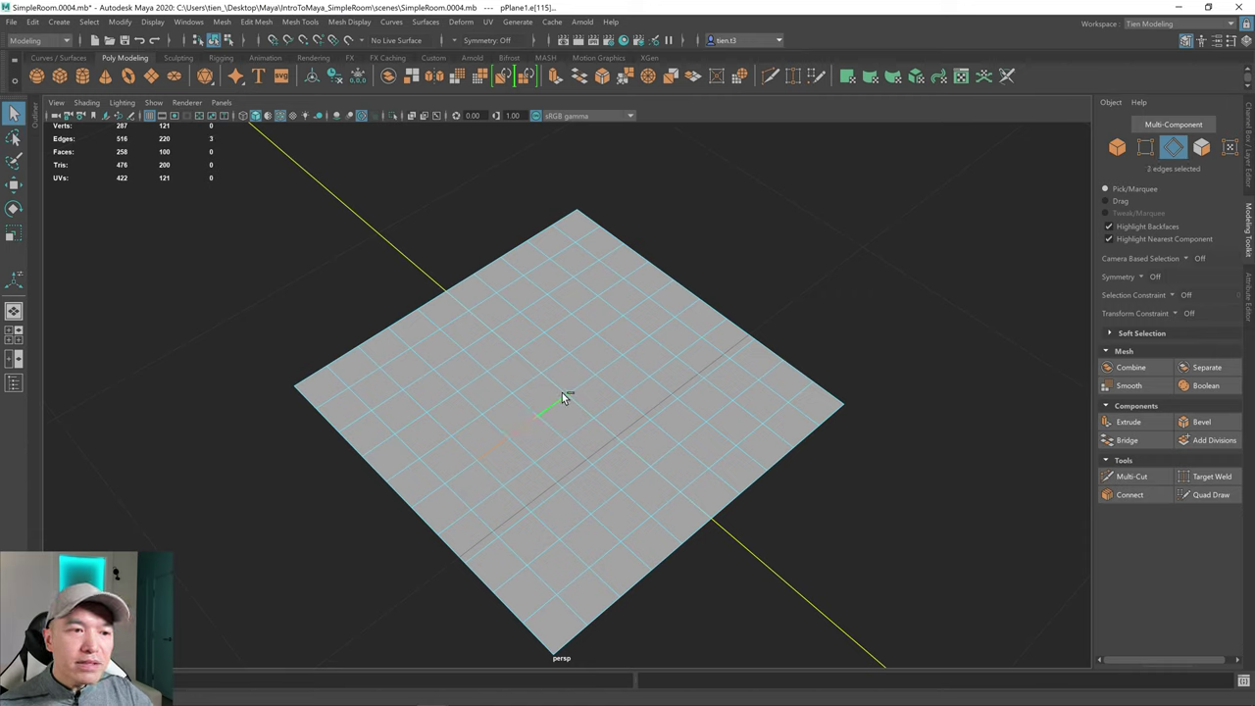
shift+click(579, 393)
shift+click(610, 365)
shift+click(649, 347)
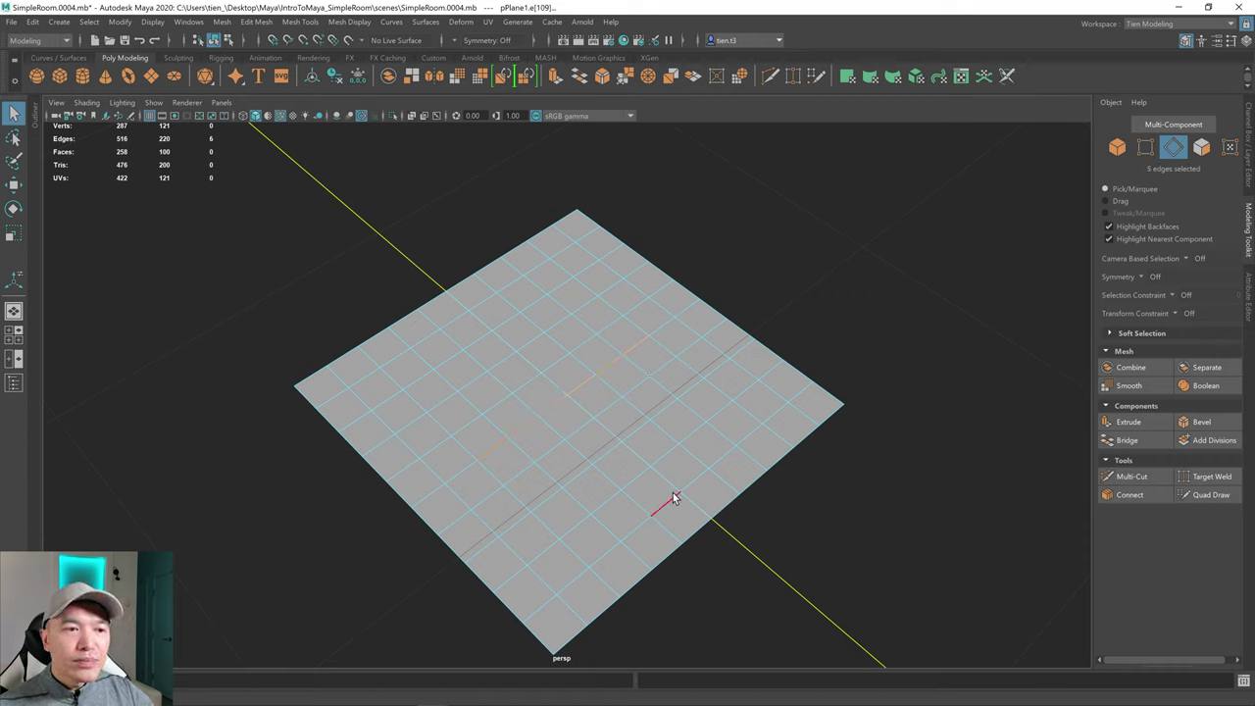
- Select the run of six edges by picking only its two end edges, and bevel it with a reduced fraction
click(493, 454)
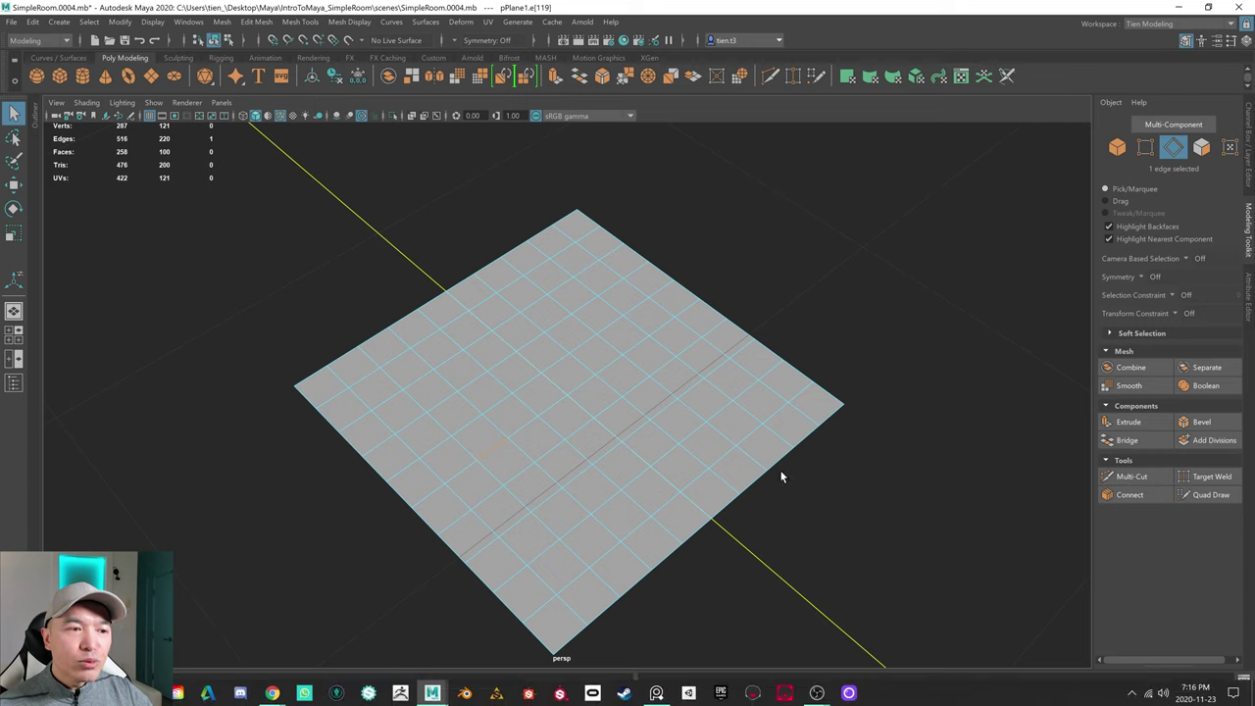
shift+double_click(638, 351)
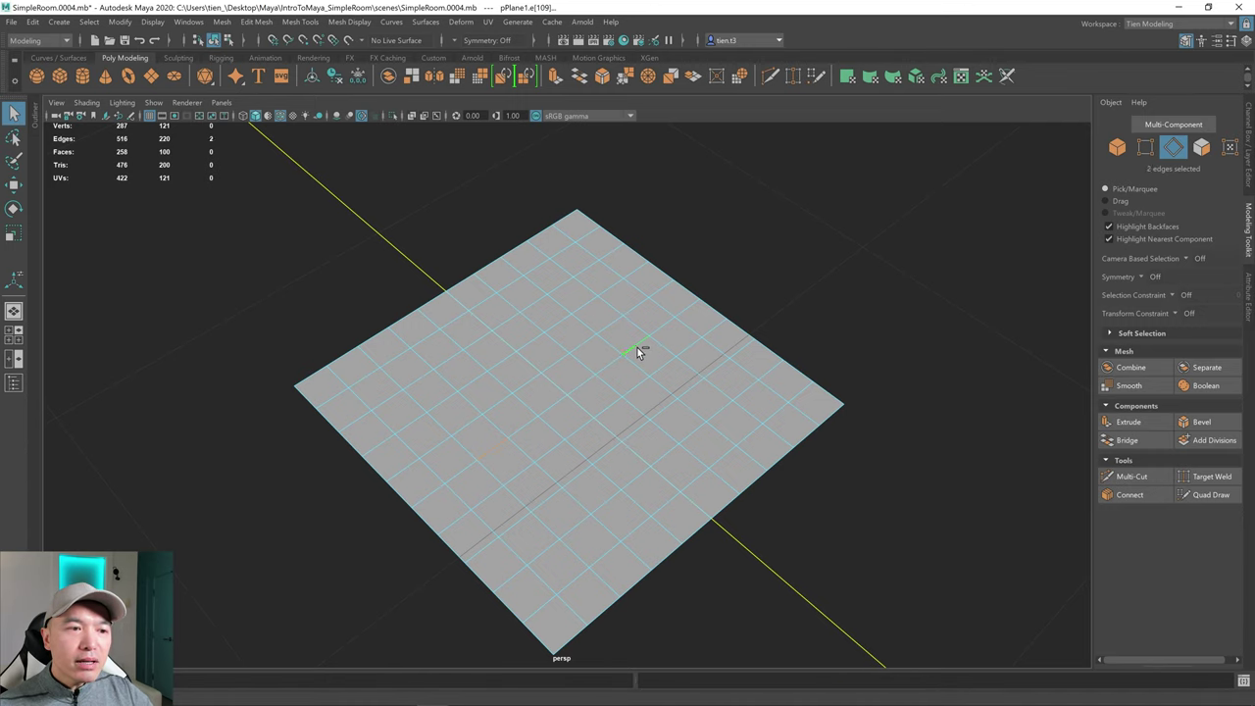
alt+drag(689, 532, 709, 506)
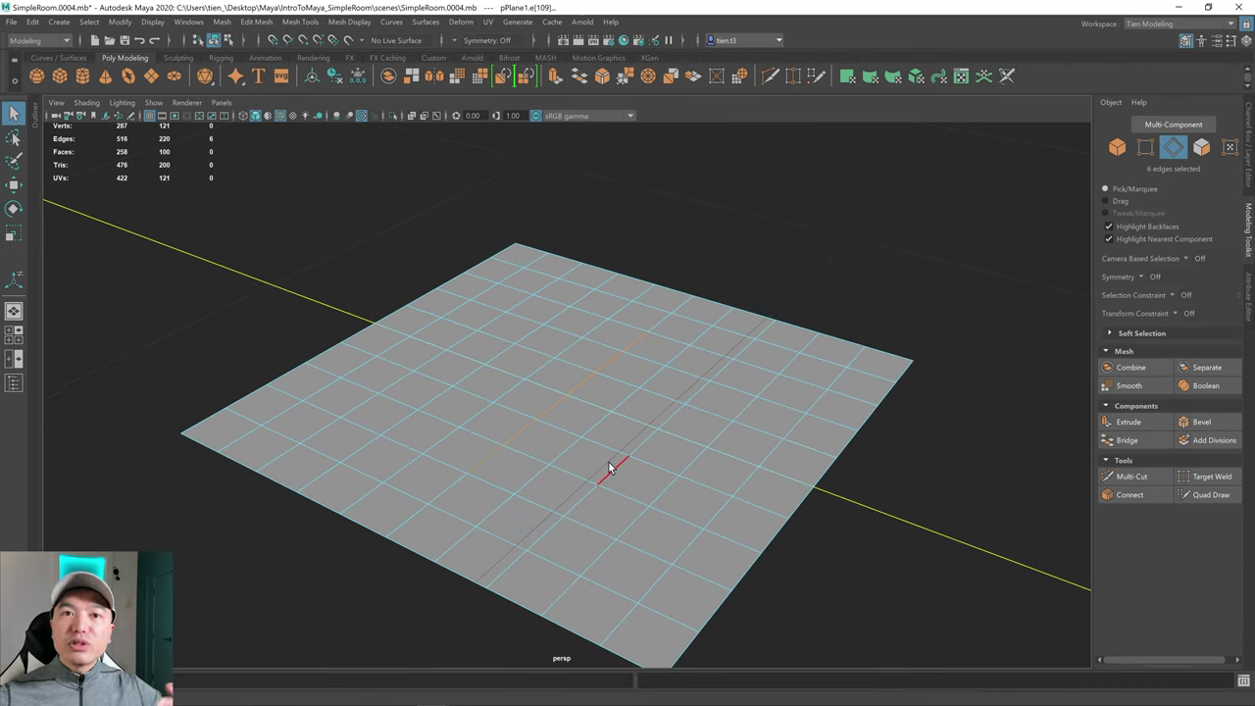
alt+drag(614, 477, 606, 421)
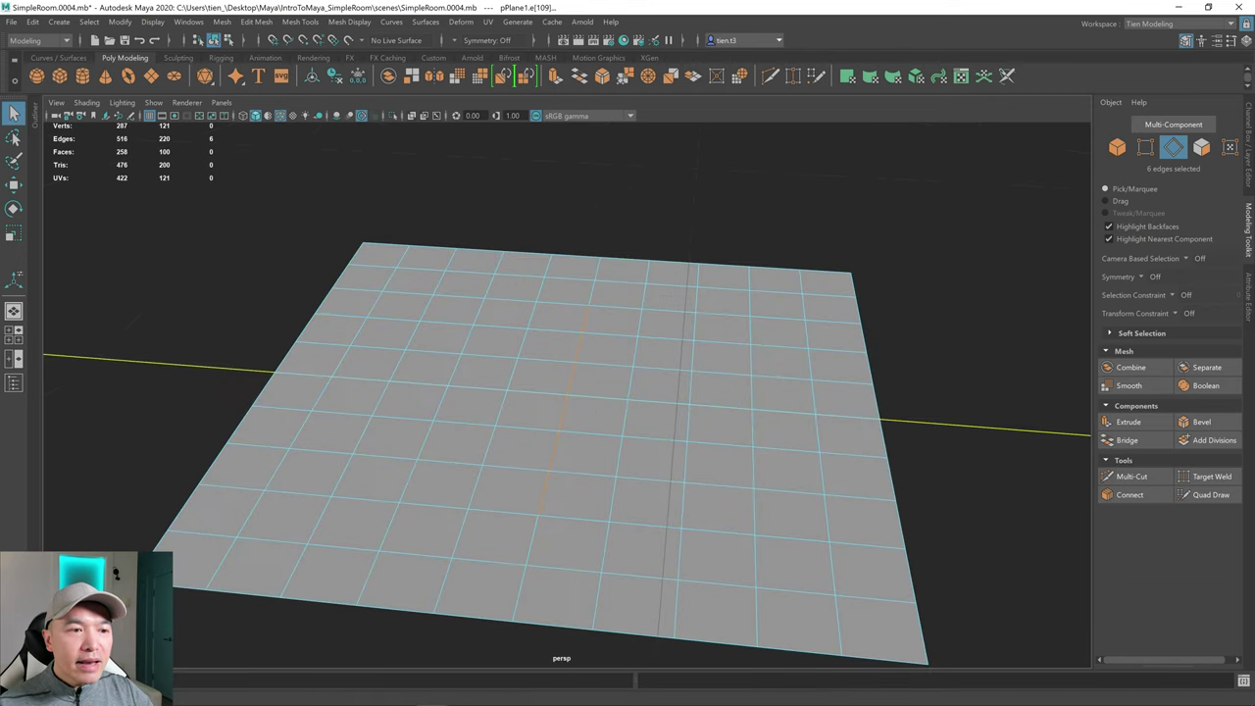
click(1197, 422)
alt+drag(857, 446, 498, 330)
alt+drag(644, 333, 568, 426)
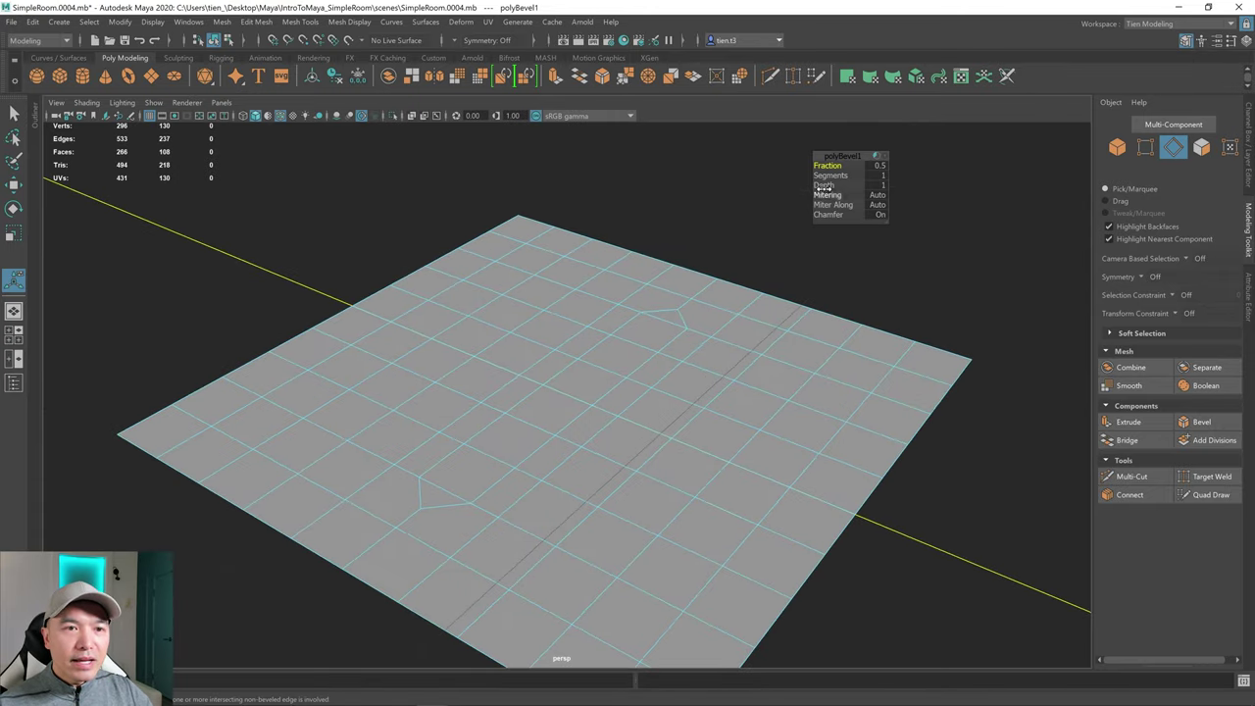
drag(829, 166, 821, 167)
drag(763, 183, 750, 184)
alt+drag(636, 311, 506, 340)
- In face mode, select a straight row of eight faces near the plane's border by picking only its two end faces
key(q)
right_drag(506, 341, 506, 377)
click(271, 458)
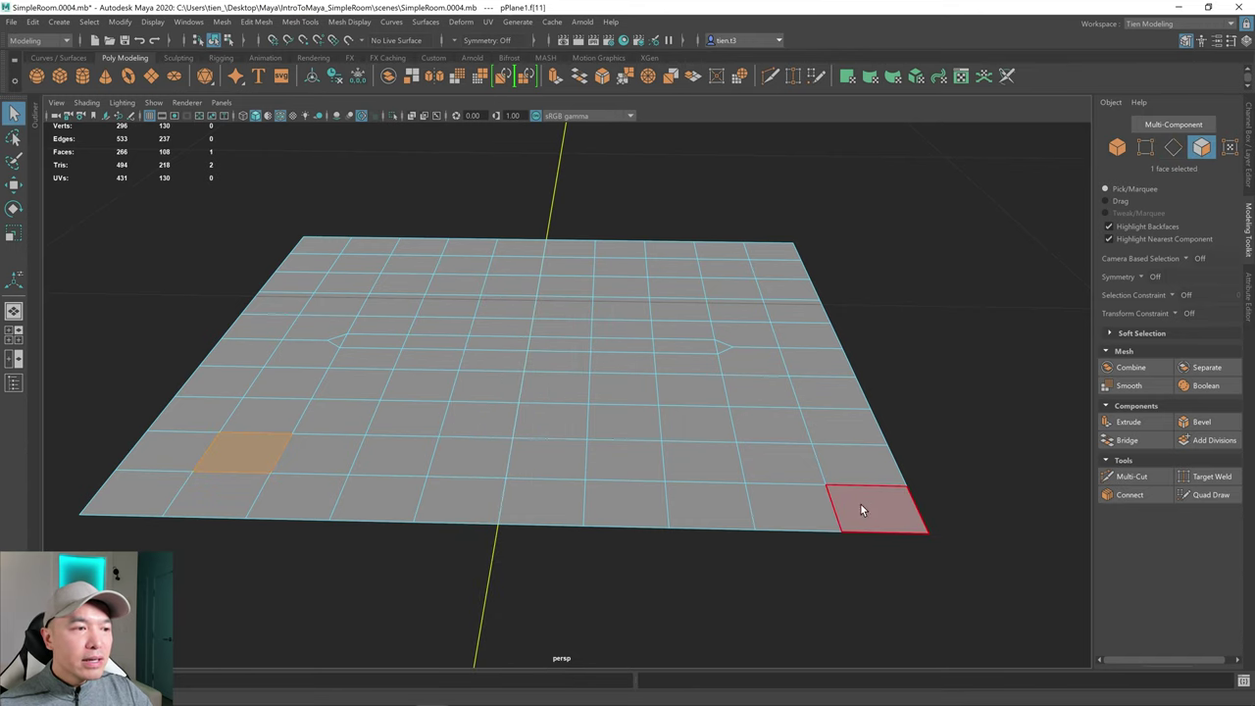
shift+double_click(772, 457)
alt+drag(822, 490, 840, 504)
click(266, 474)
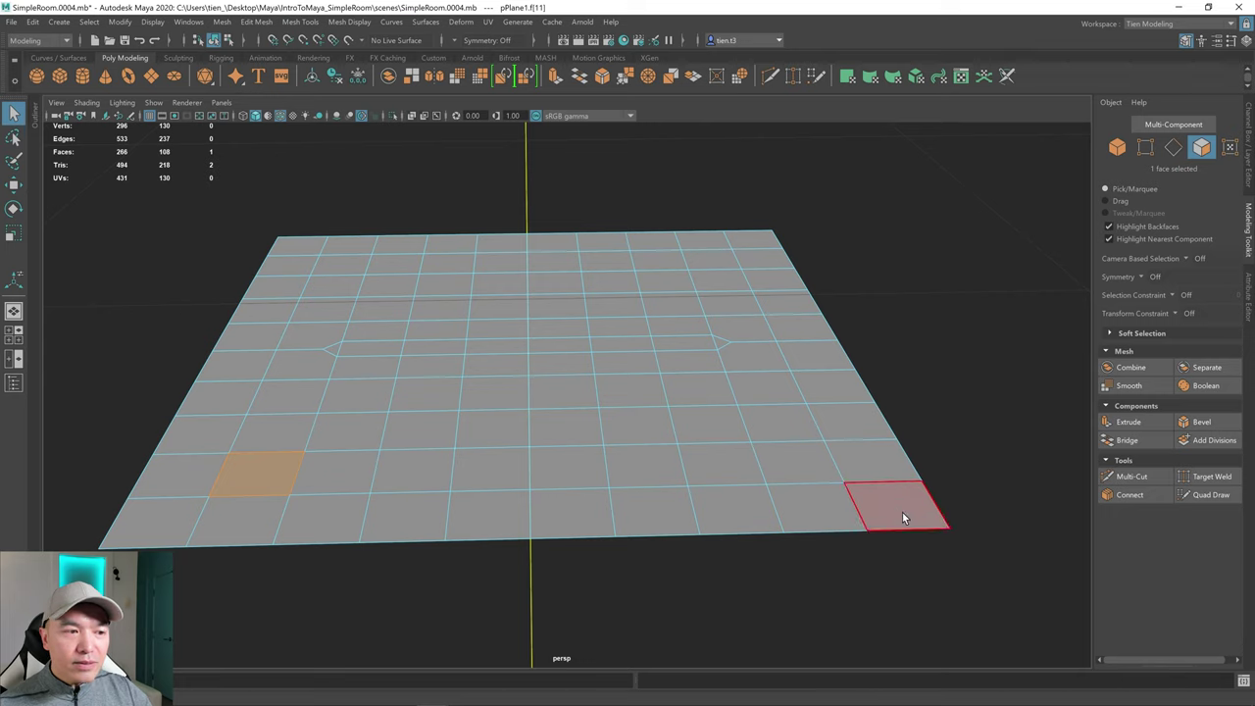
shift+double_click(801, 471)
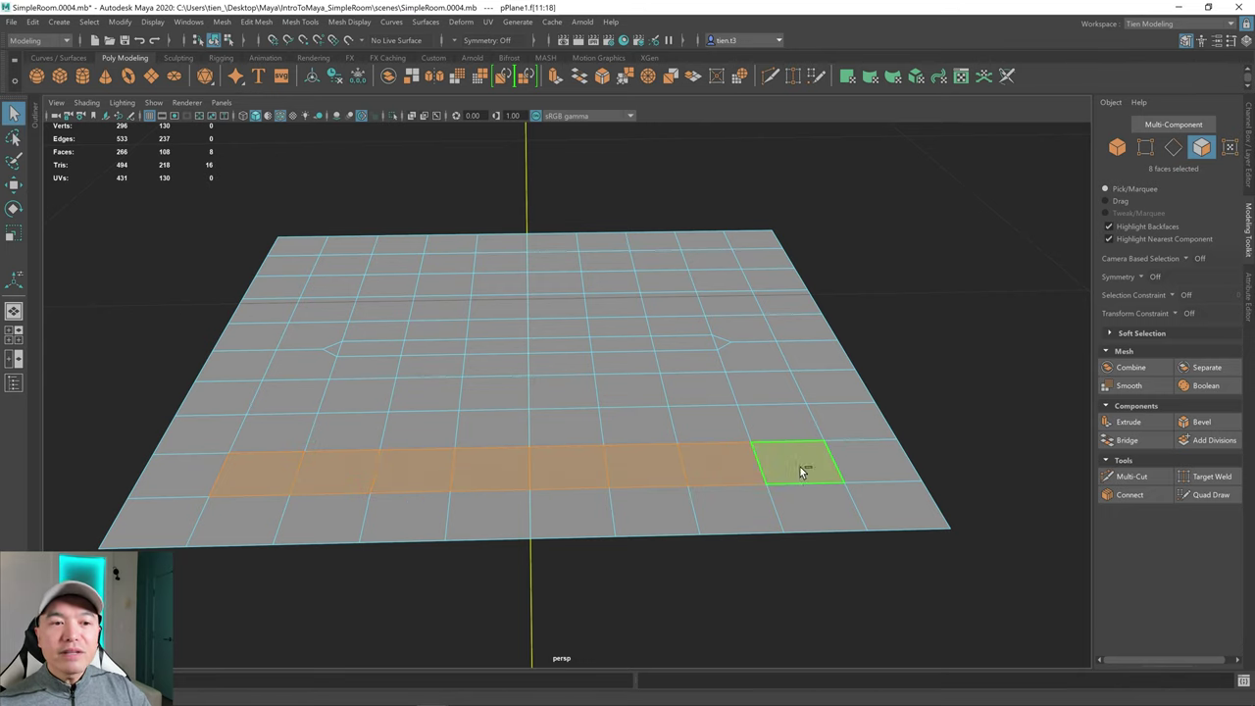
- Select all faces of the plane at once
scroll(902, 517, down, 2)
alt+drag(899, 516, 801, 515)
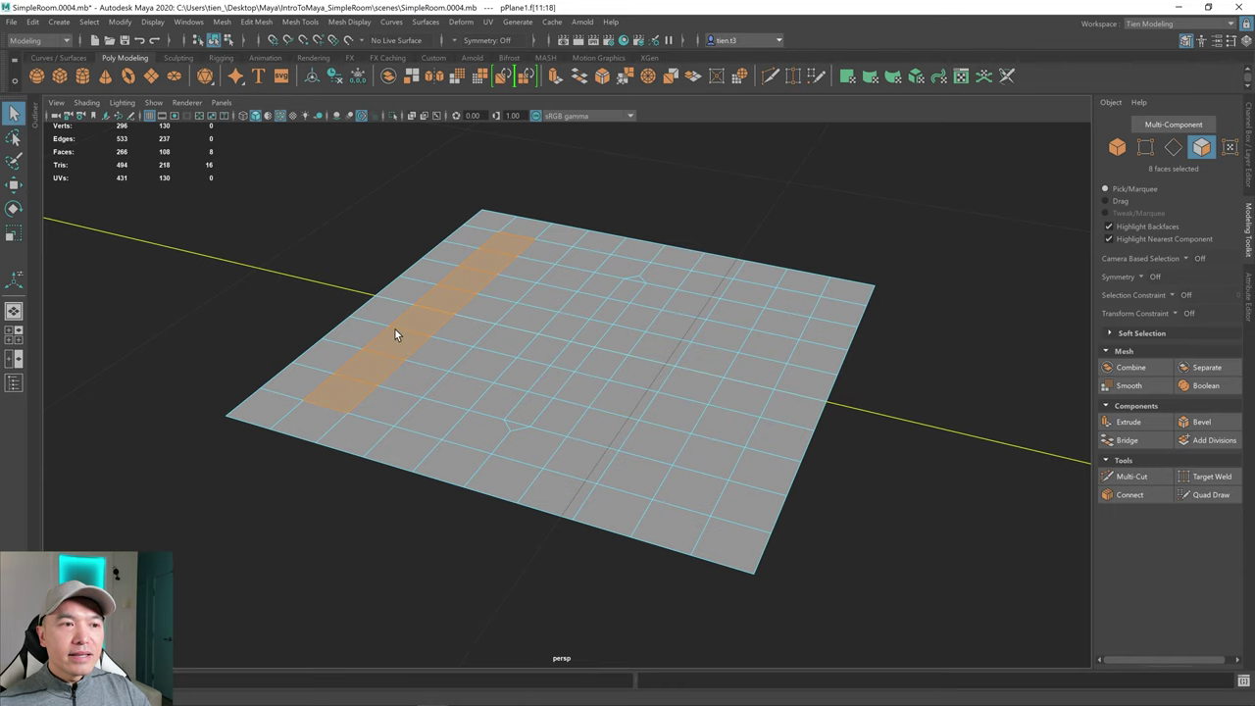
alt+drag(628, 397, 658, 425)
alt+drag(511, 455, 694, 413)
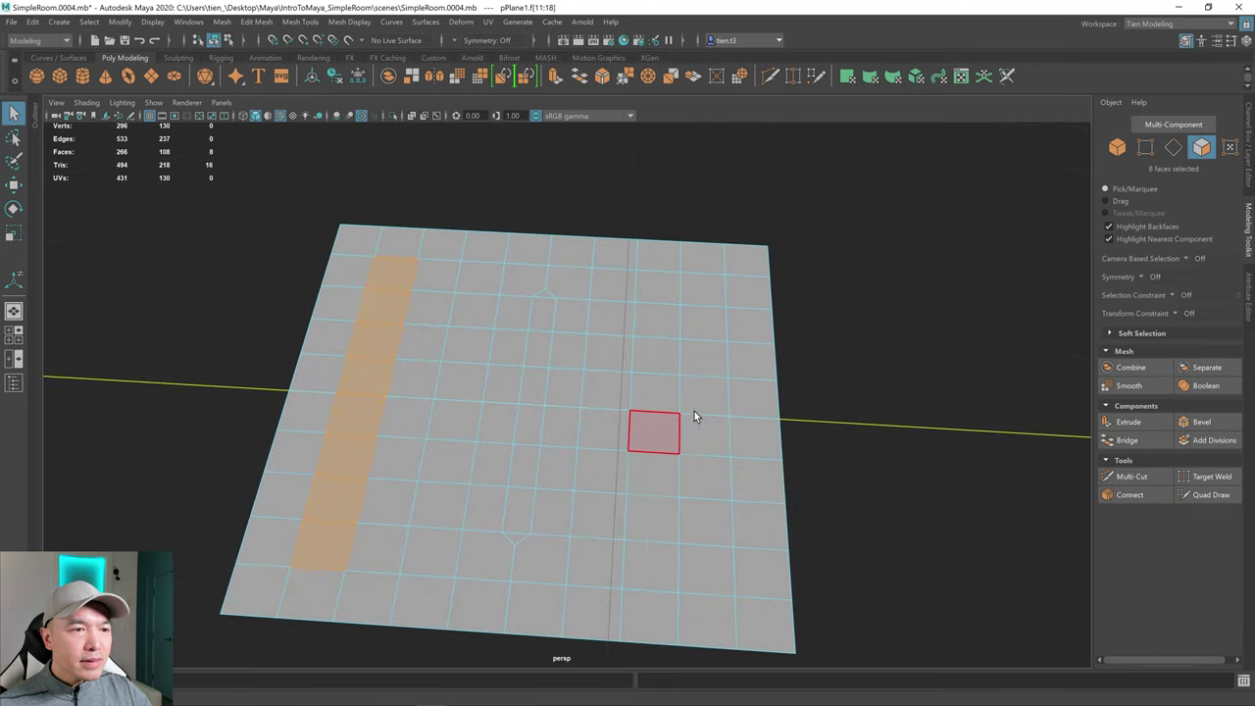
double_click(691, 284)
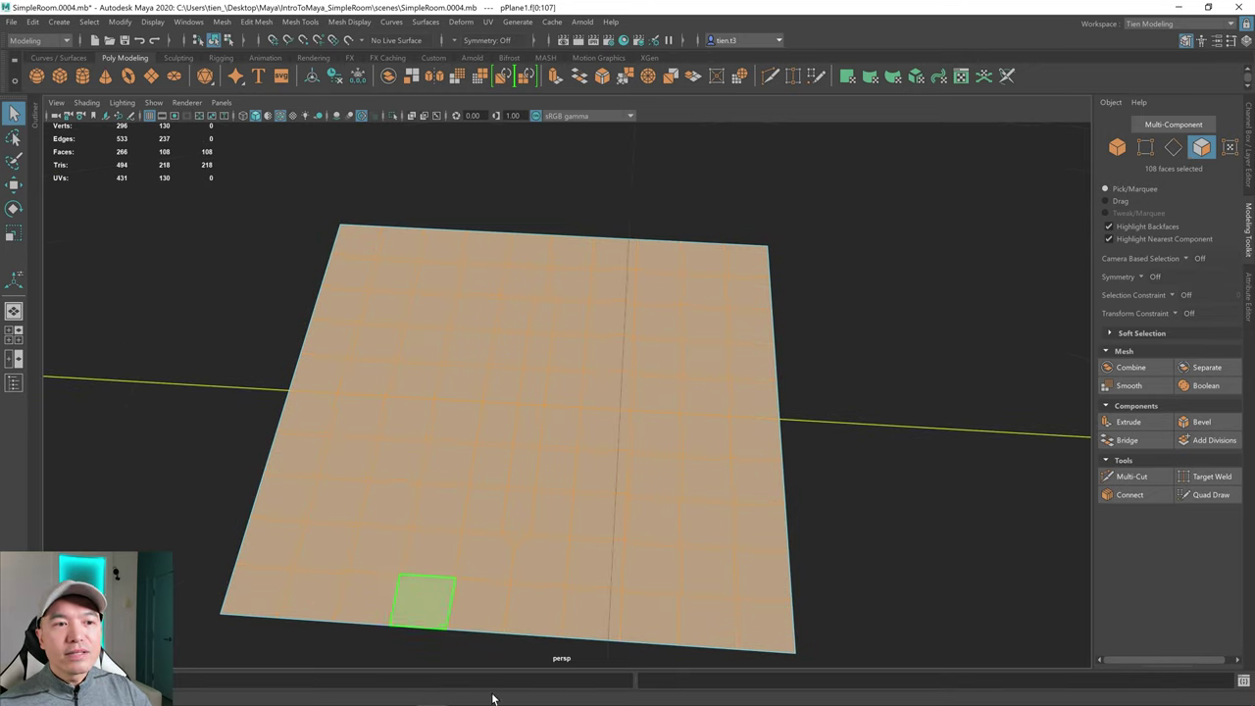
- Return the plane to object mode and delete it from the scene
scroll(728, 529, down, 3)
alt+drag(727, 535, 412, 484)
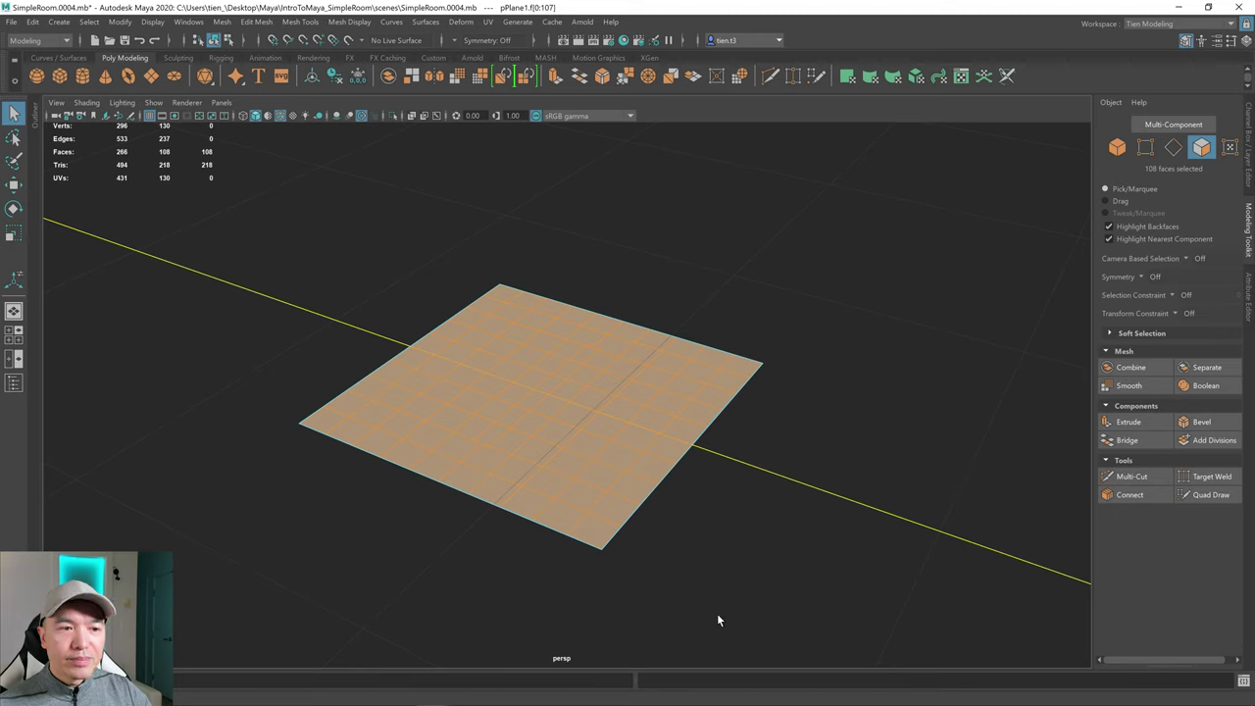
right_drag(519, 304, 569, 283)
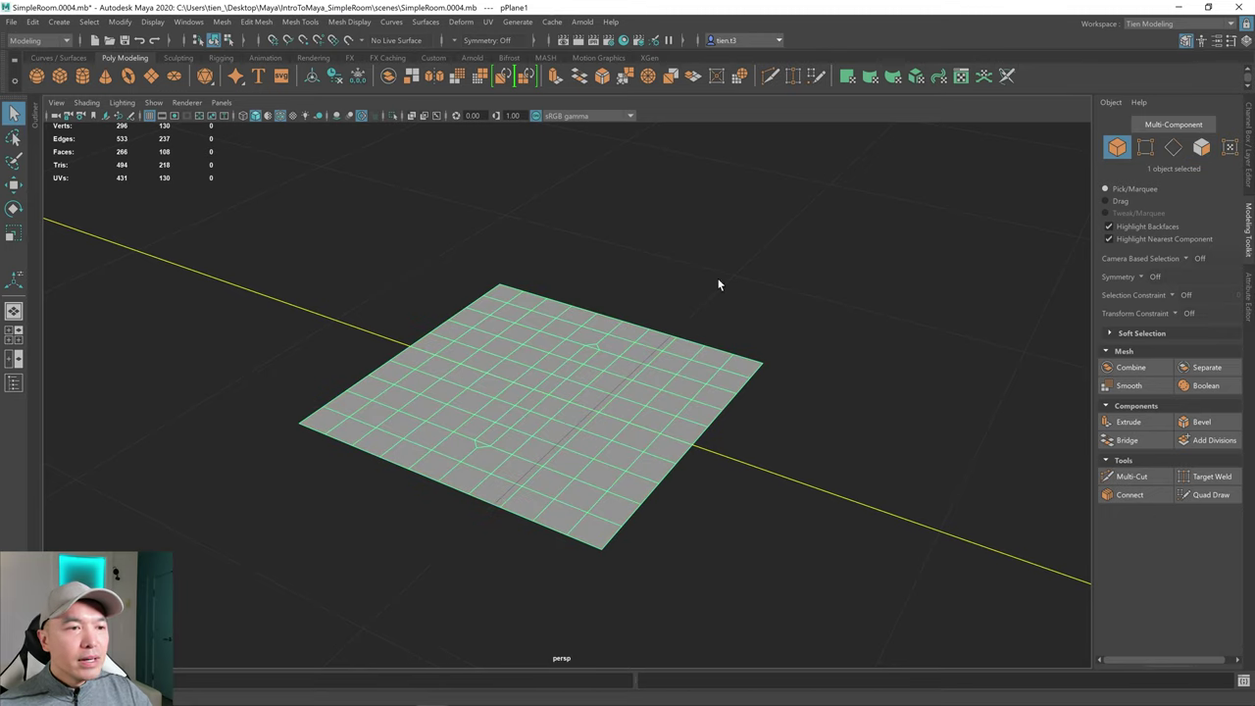
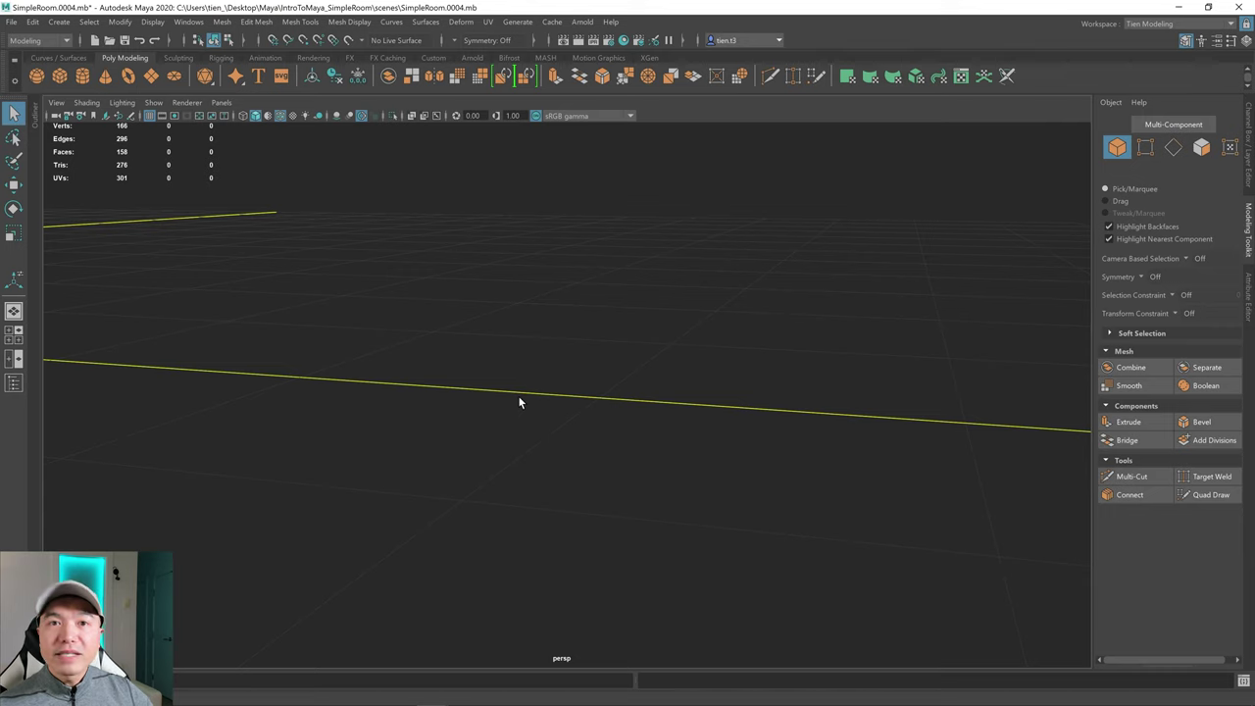
- Bring the whole room back into view and select the upper of the two wall shelves
key(a)
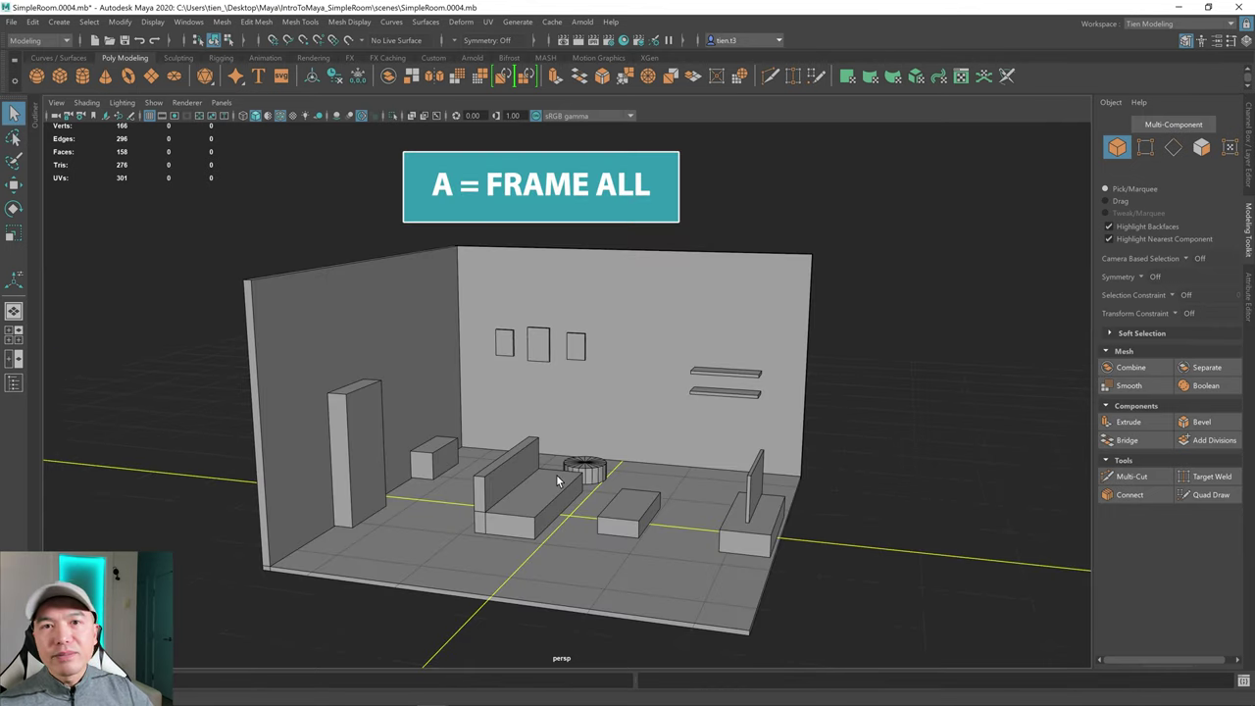
scroll(561, 478, down, 3)
alt+drag(561, 479, 612, 379)
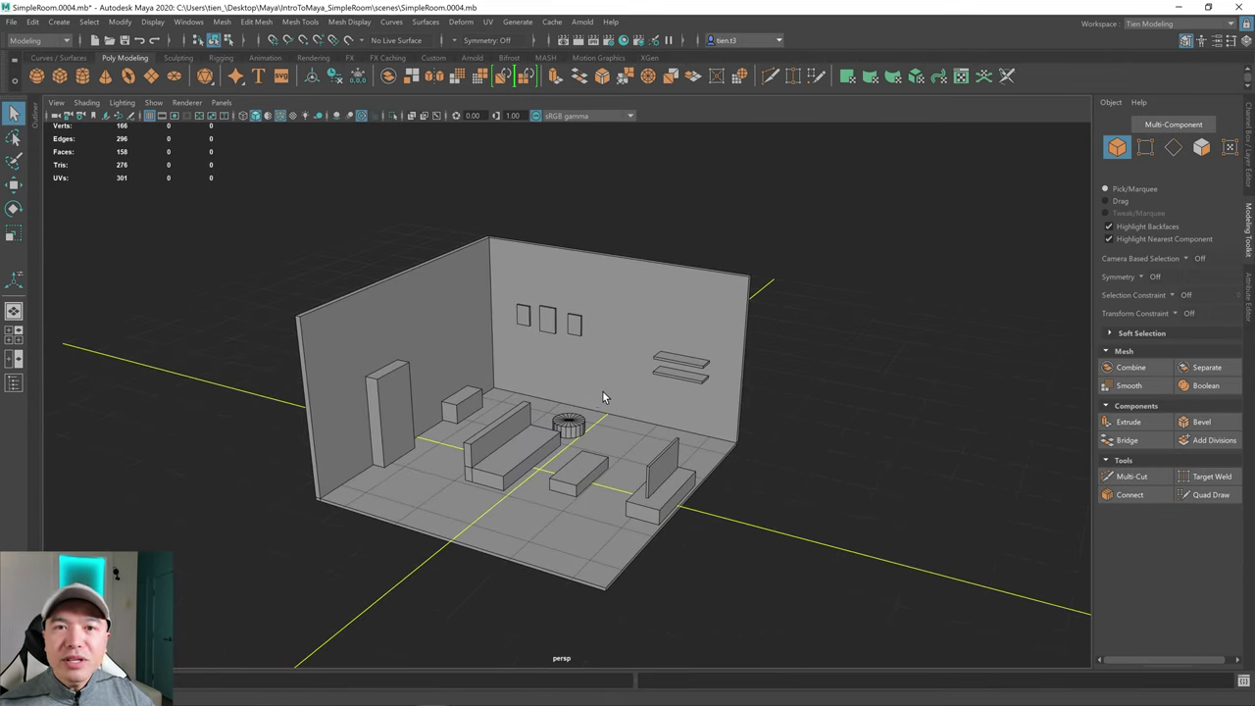
scroll(603, 397, up, 3)
scroll(844, 364, up, 3)
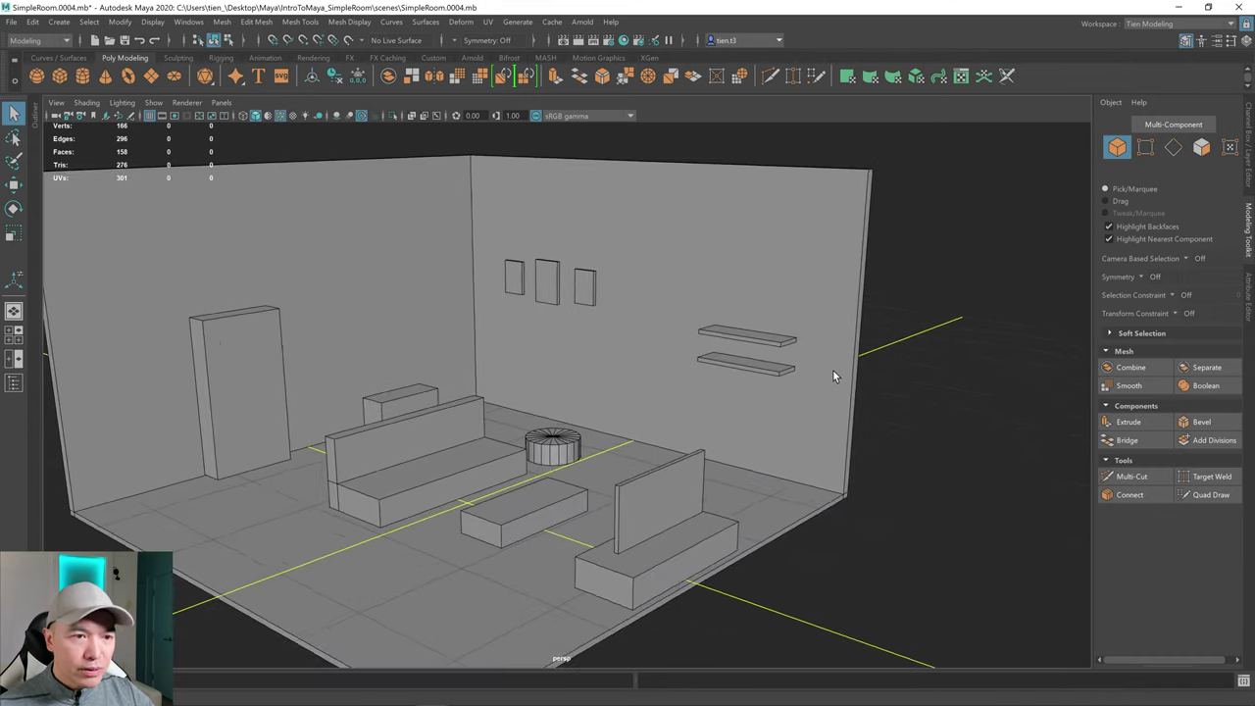
alt+drag(833, 369, 820, 375)
alt+middle_drag(820, 375, 684, 405)
scroll(676, 415, up, 3)
scroll(676, 416, up, 6)
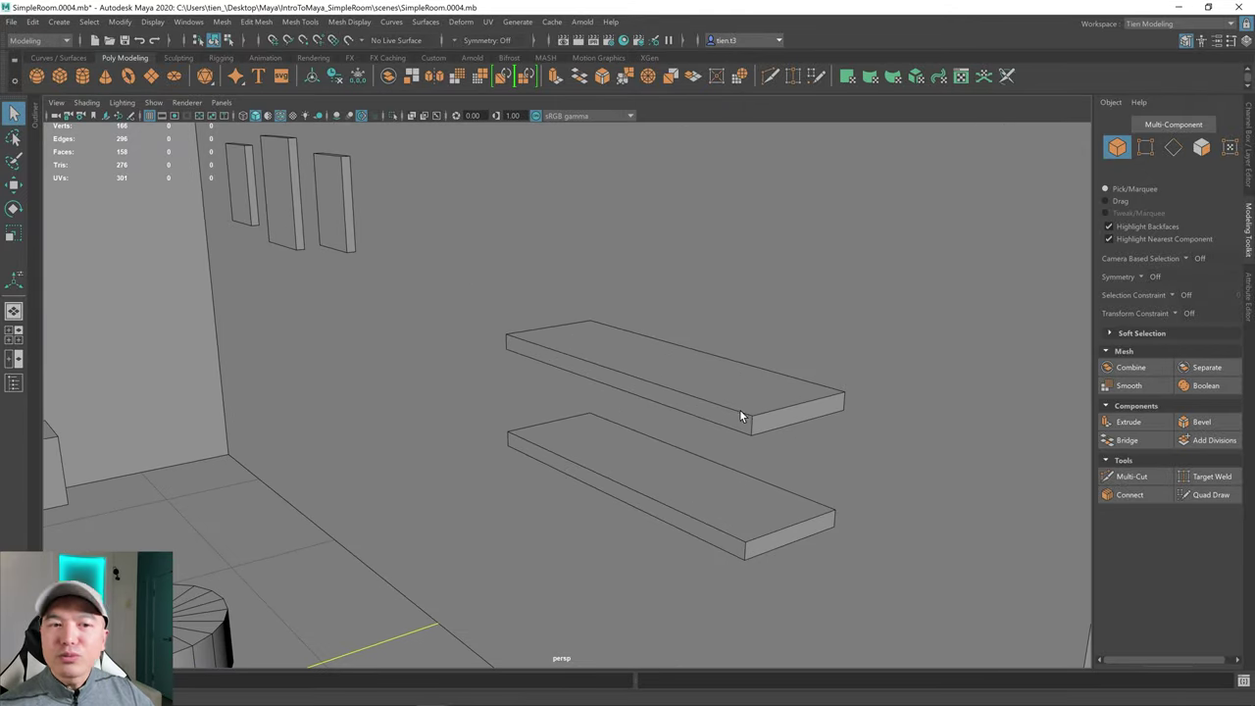
click(740, 416)
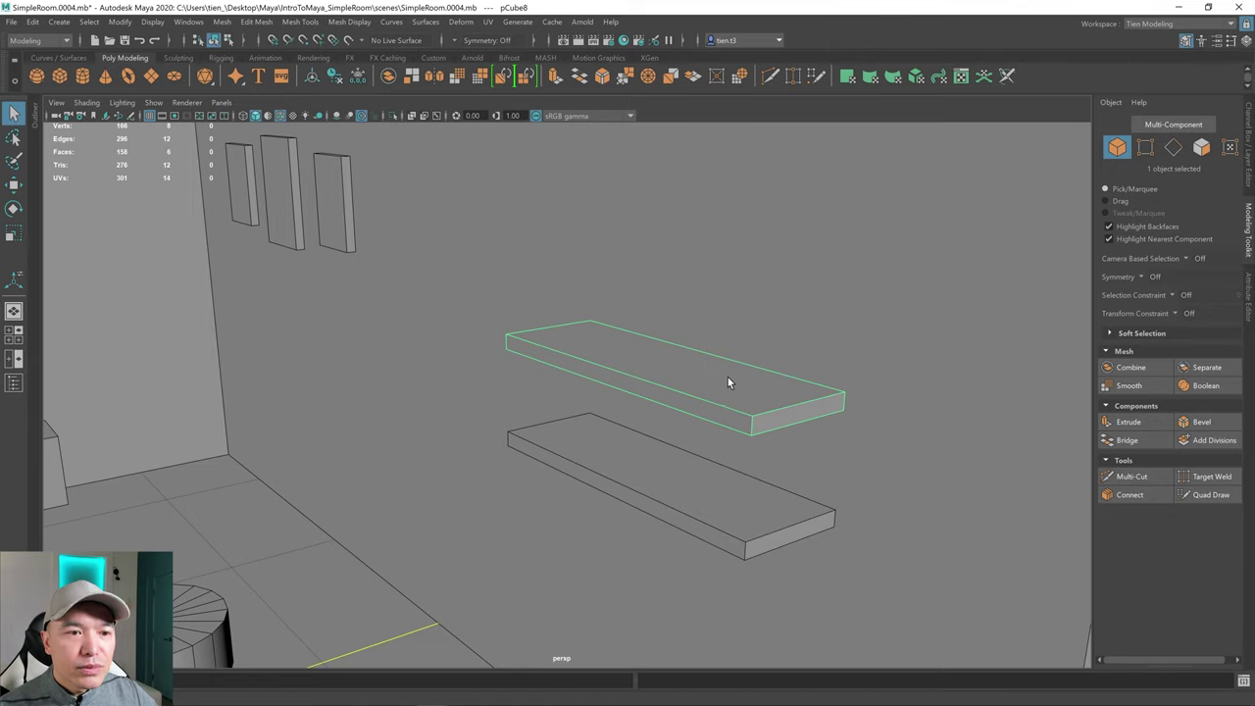
- Bevel all edges of the upper shelf with a fraction of 0.124, and return to object mode with nothing selected
right_click(687, 364)
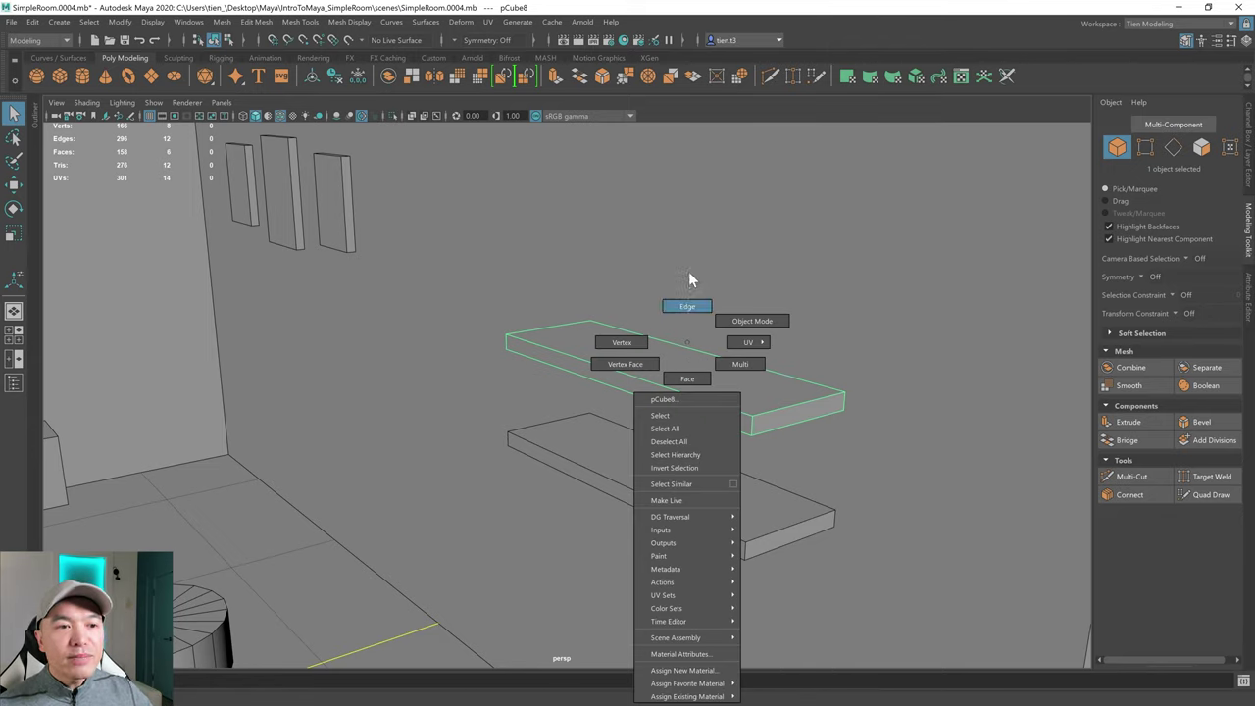
right_drag(688, 271, 690, 271)
scroll(718, 369, down, 2)
drag(455, 303, 887, 475)
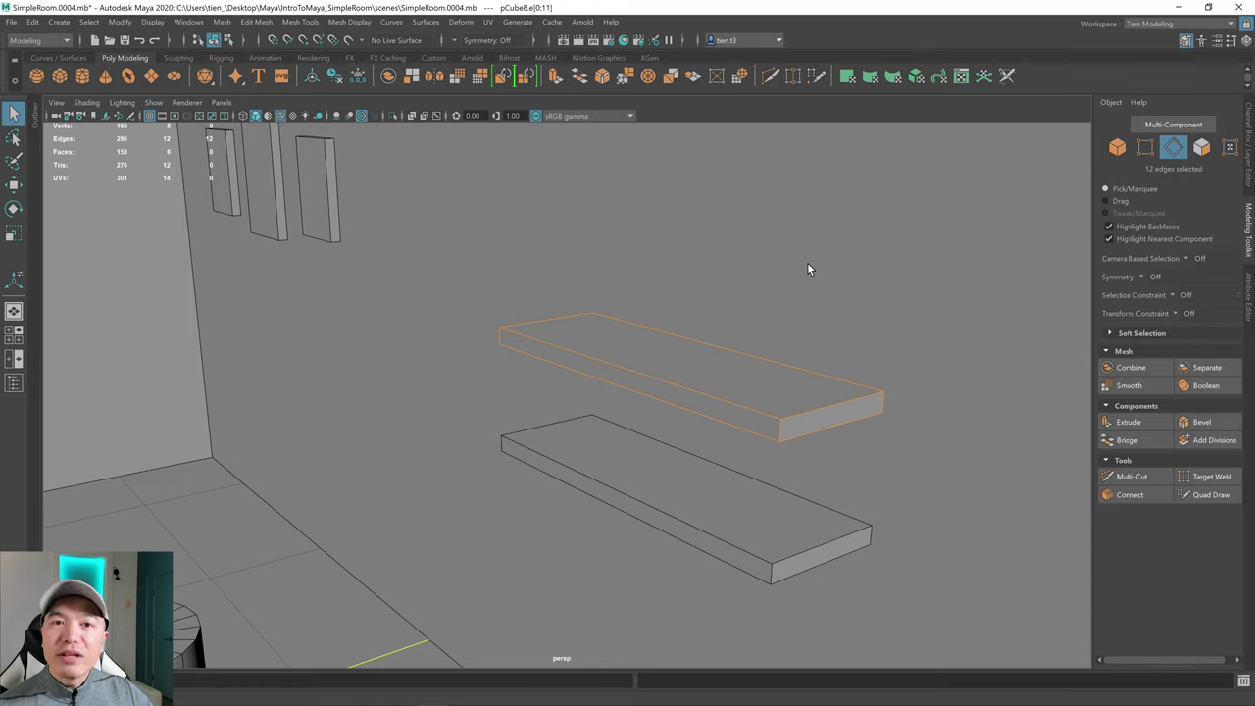
shift+right_drag(708, 240, 783, 241)
scroll(855, 301, up, 2)
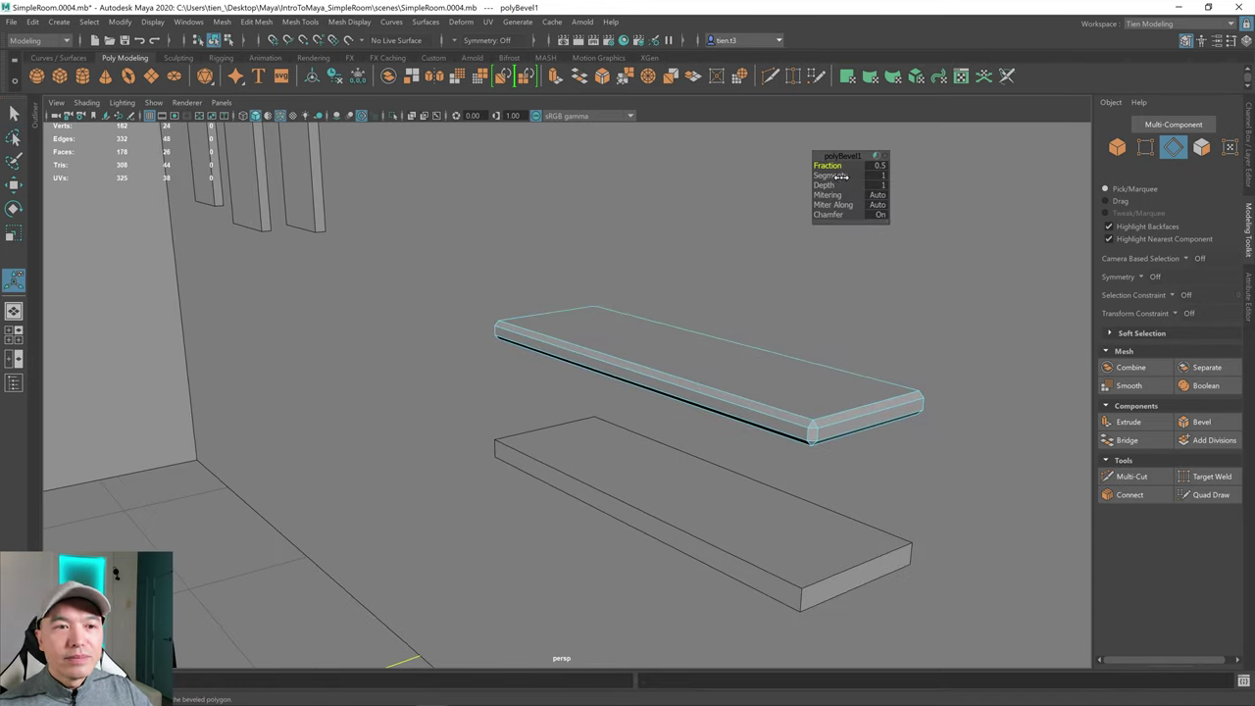
drag(810, 164, 700, 186)
scroll(829, 343, down, 2)
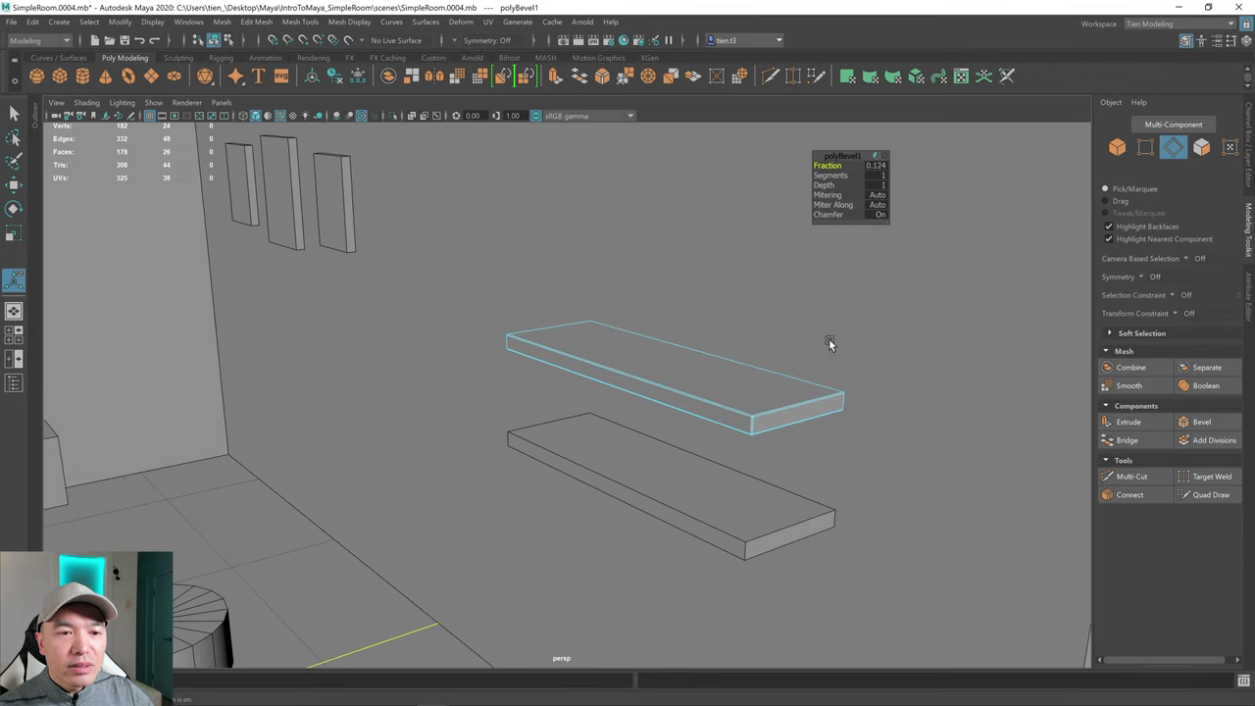
alt+drag(829, 343, 765, 364)
right_drag(679, 326, 742, 279)
click(847, 309)
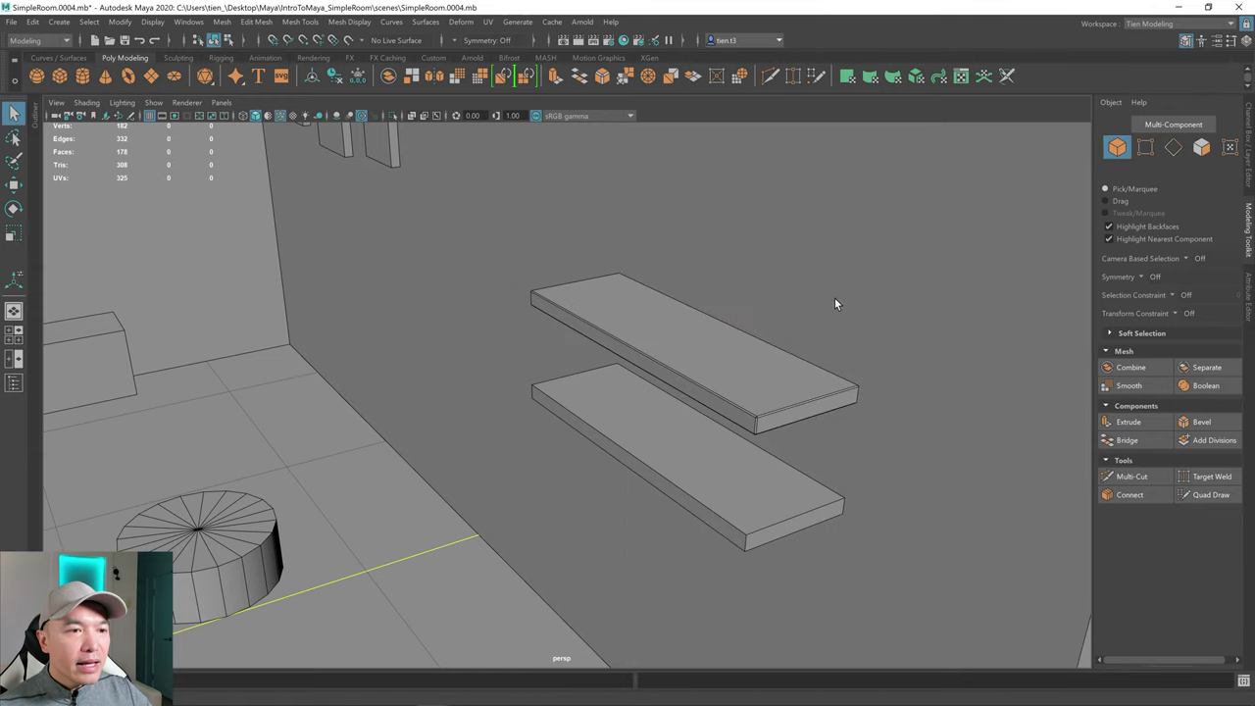
- Turn off the wireframe on the shaded models and compare the upper shelf's beveled edges with the lower shelf's sharp ones
click(268, 116)
alt+middle_drag(614, 312, 618, 269)
alt+drag(618, 272, 628, 233)
alt+right_drag(653, 324, 713, 326)
mouse_move(713, 327)
alt+mouse_down()
mouse_move(677, 317)
mouse_move(737, 319)
alt+mouse_up()
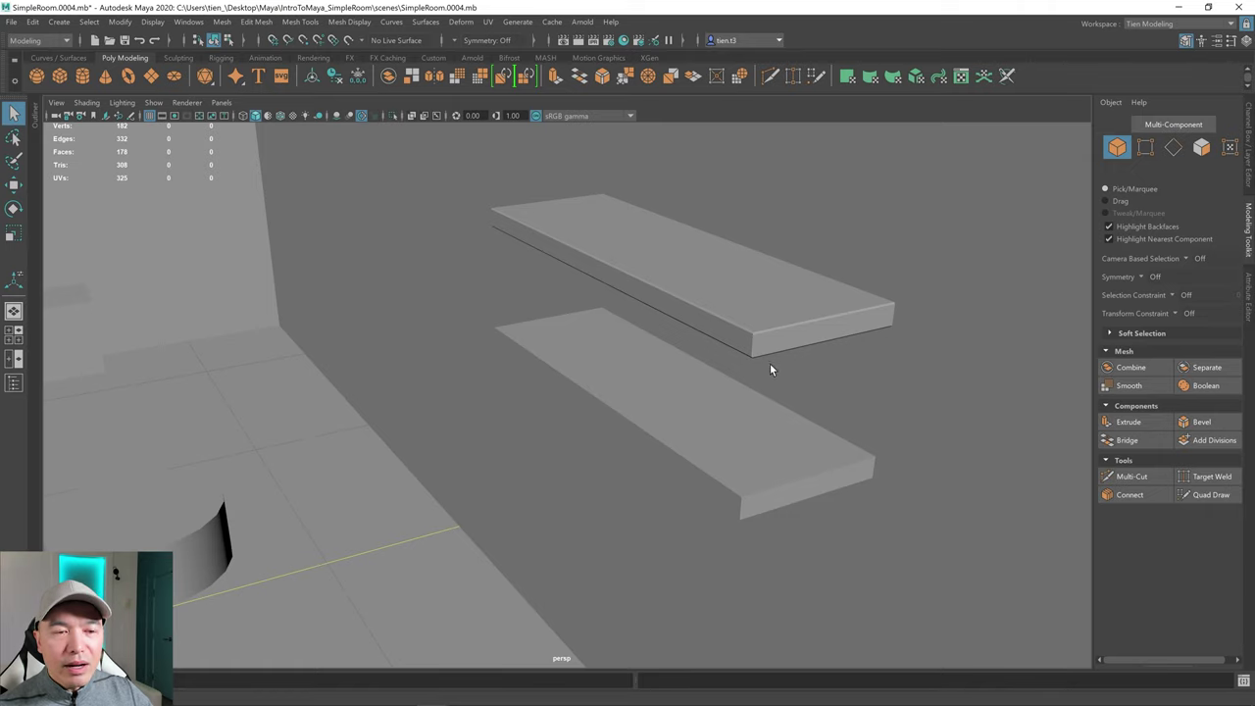
mouse_move(768, 339)
alt+mouse_down()
mouse_move(751, 364)
mouse_move(768, 353)
alt+mouse_up()
alt+drag(840, 375, 775, 456)
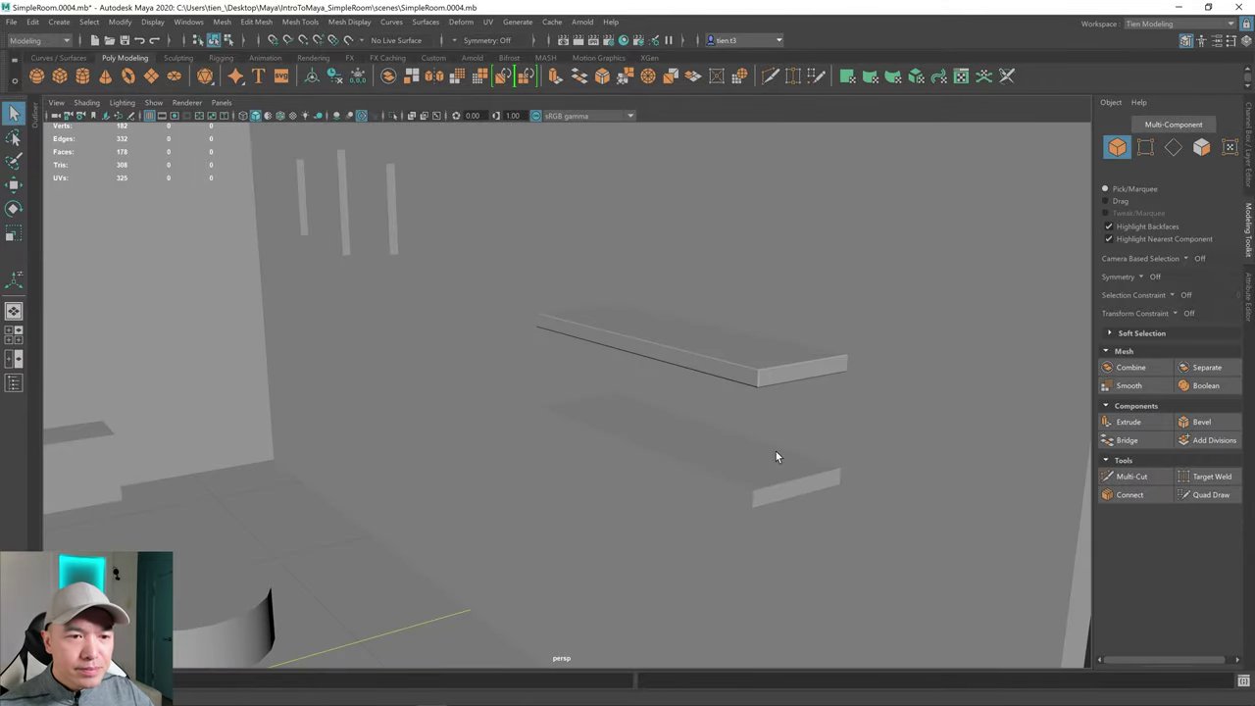
- Delete the sharp-edged lower wall shelf and duplicate the beveled upper shelf straight down to about Y 1.16 in its place
click(735, 470)
key(Delete)
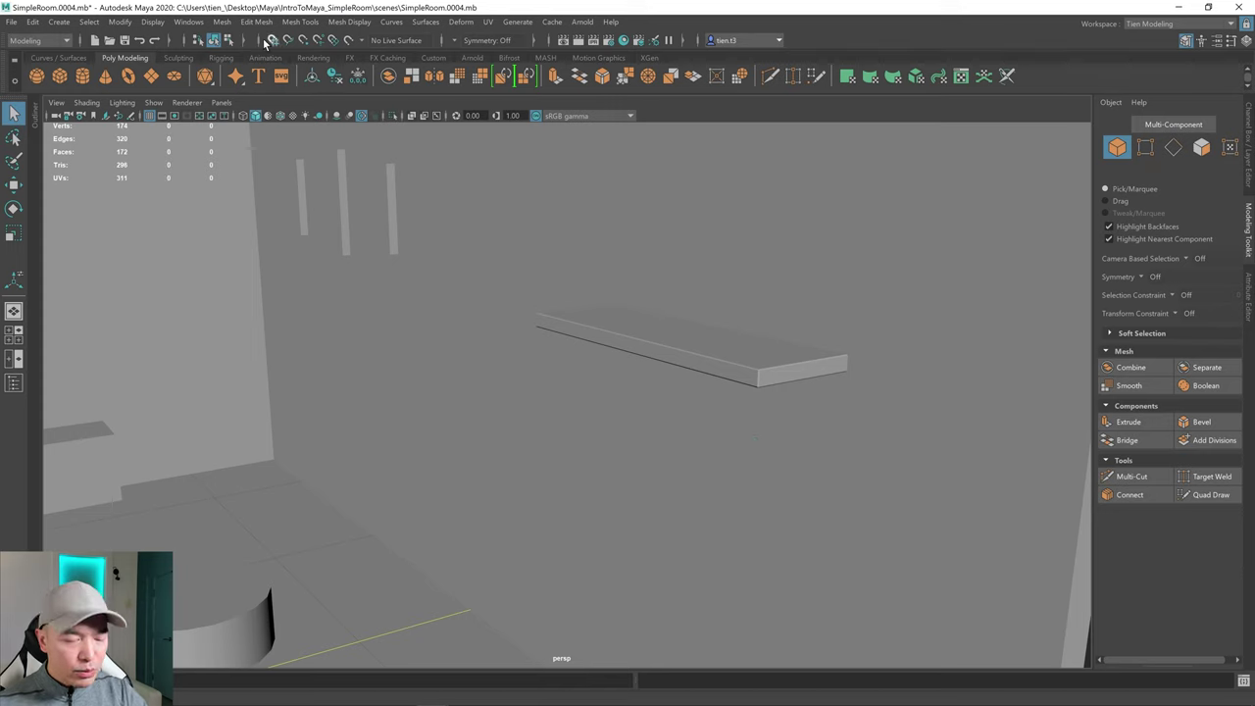
mouse_move(785, 373)
alt+mouse_down()
mouse_move(798, 359)
mouse_move(762, 366)
alt+mouse_up()
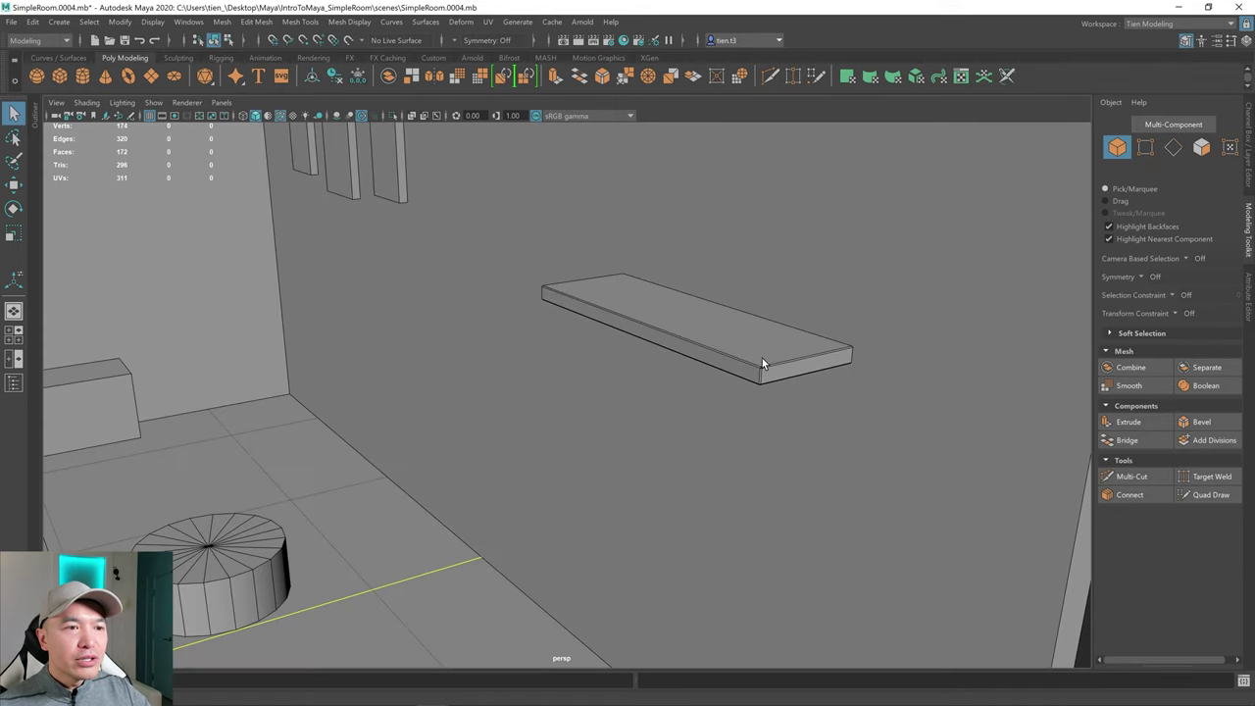
click(746, 340)
key(w)
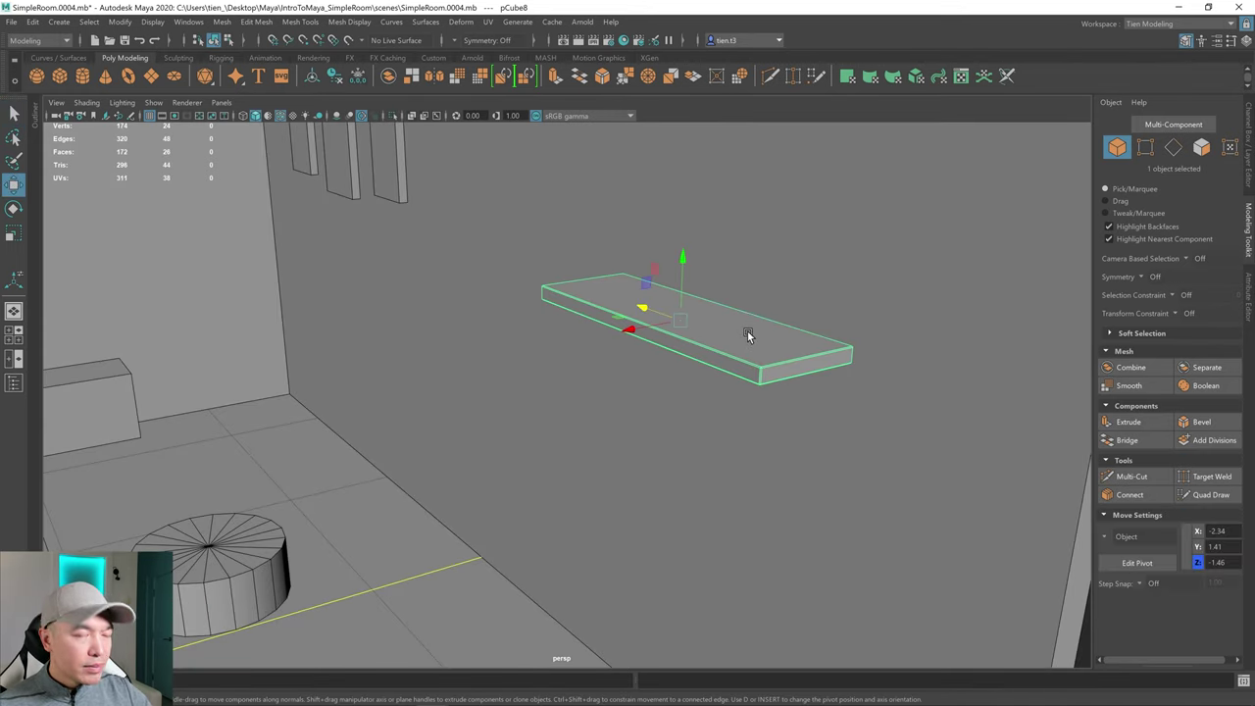
mouse_move(684, 259)
shift+mouse_down()
mouse_move(659, 355)
mouse_move(677, 389)
mouse_move(776, 323)
mouse_move(861, 345)
mouse_move(771, 375)
mouse_move(813, 421)
mouse_move(820, 331)
mouse_move(746, 381)
mouse_move(738, 375)
shift+mouse_up()
scroll(578, 283, up, 4)
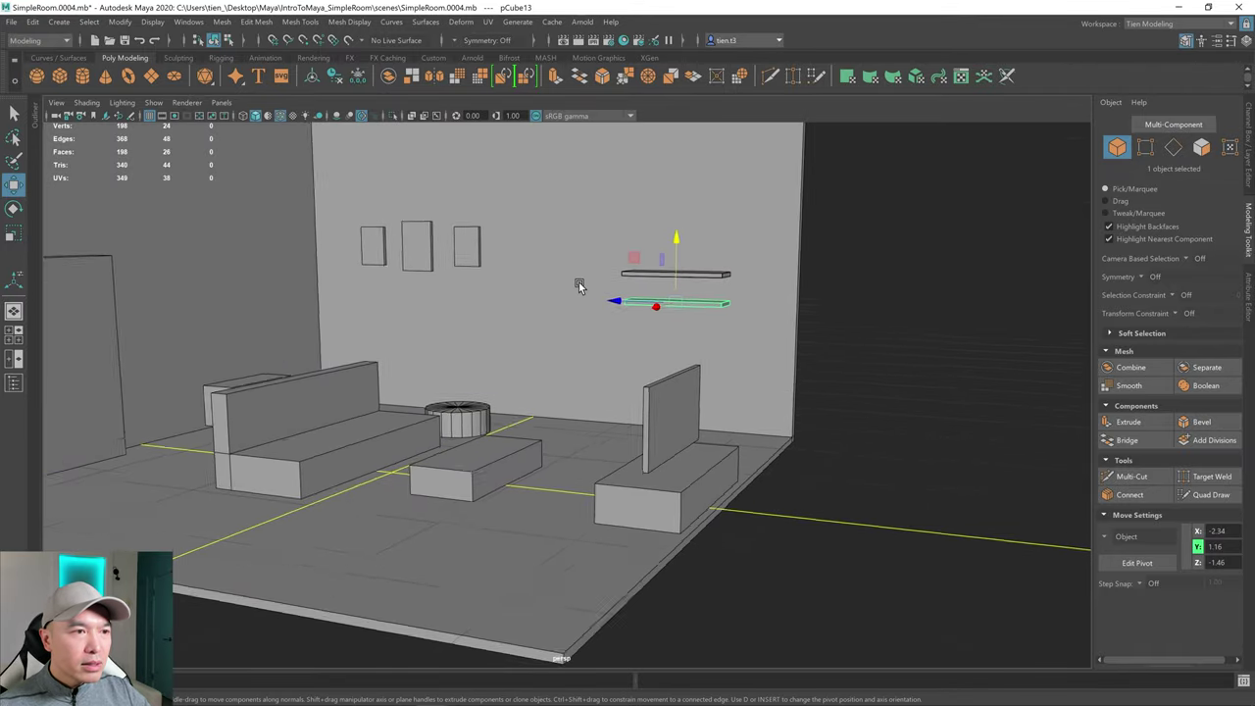
- Bevel all edges of the middle picture frame on the wall with a fraction of 0.118
alt+drag(493, 216, 537, 304)
click(476, 317)
key(f)
right_drag(517, 280, 510, 235)
drag(342, 155, 686, 411)
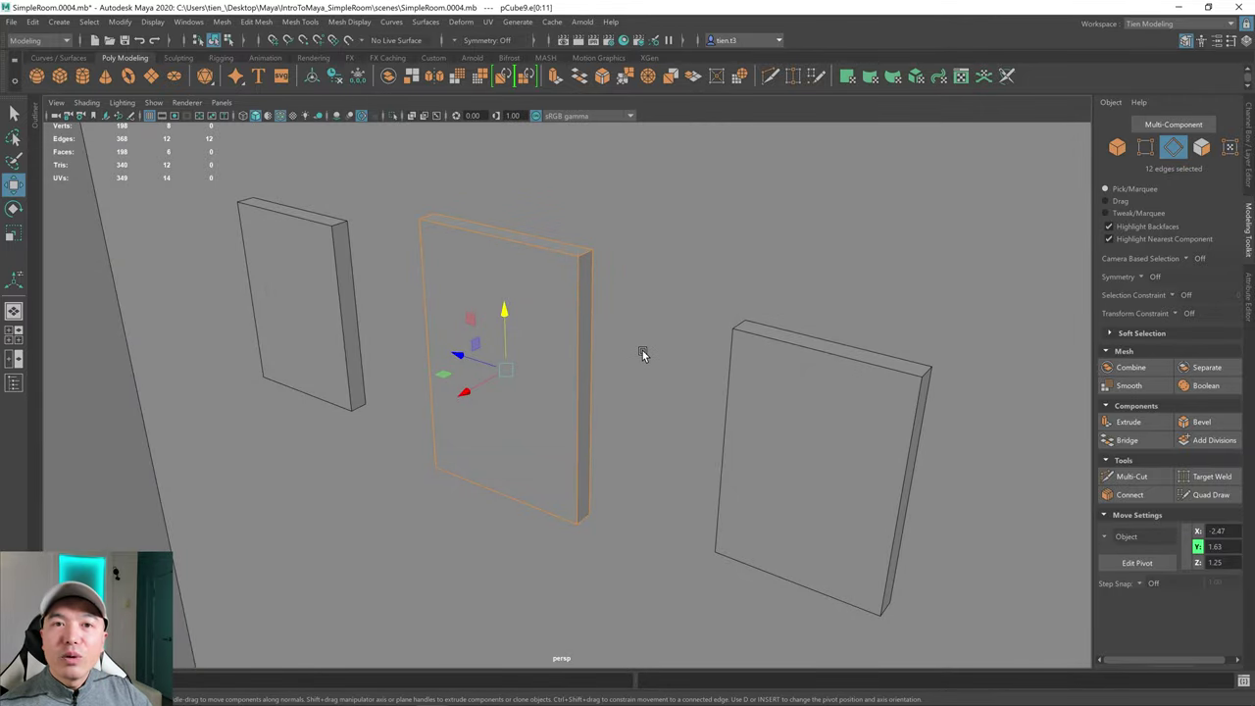
shift+right_drag(595, 269, 653, 267)
alt+drag(653, 267, 705, 314)
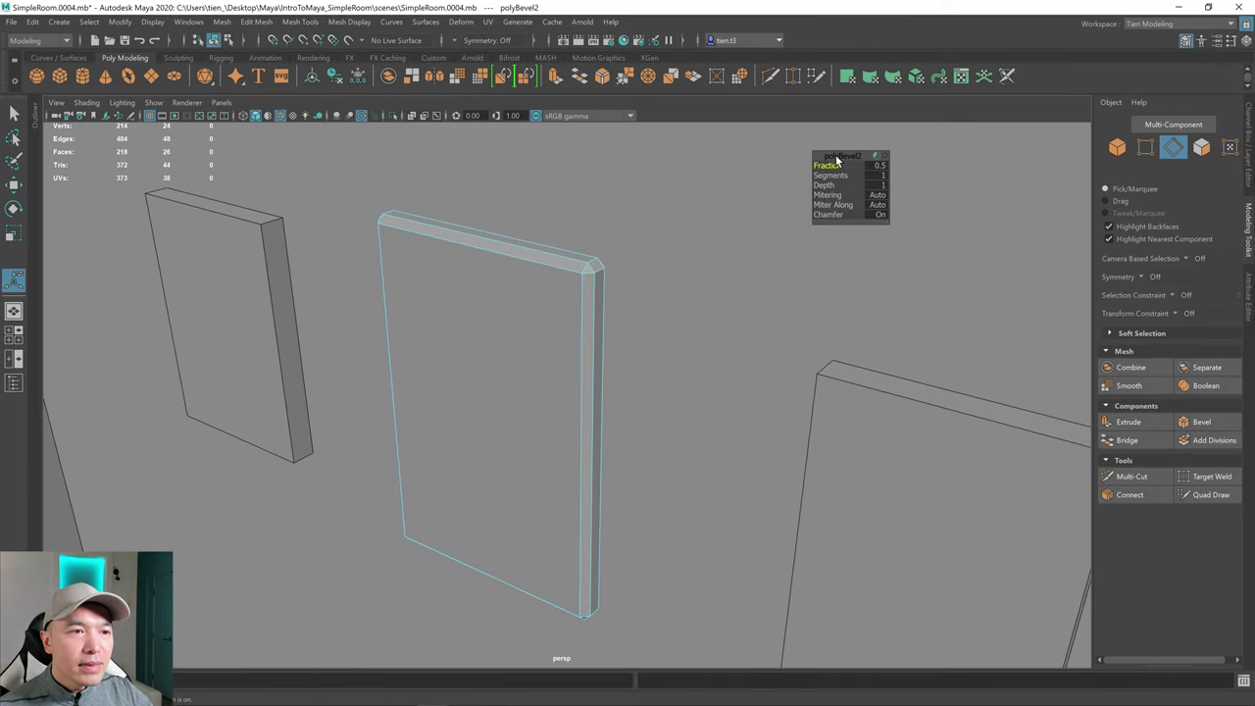
drag(837, 162, 662, 281)
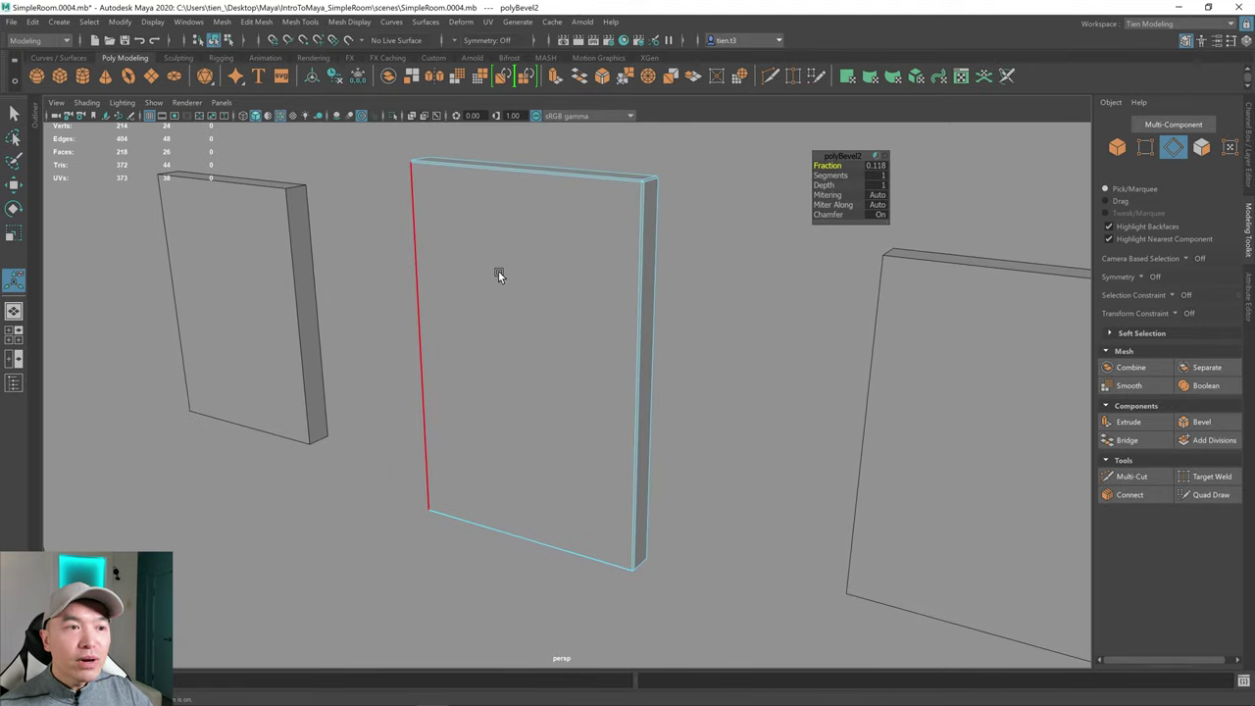
- Extrude the front face of the middle picture frame with an offset of 0.015 to form an inner border
right_click(532, 224)
right_drag(532, 222, 541, 259)
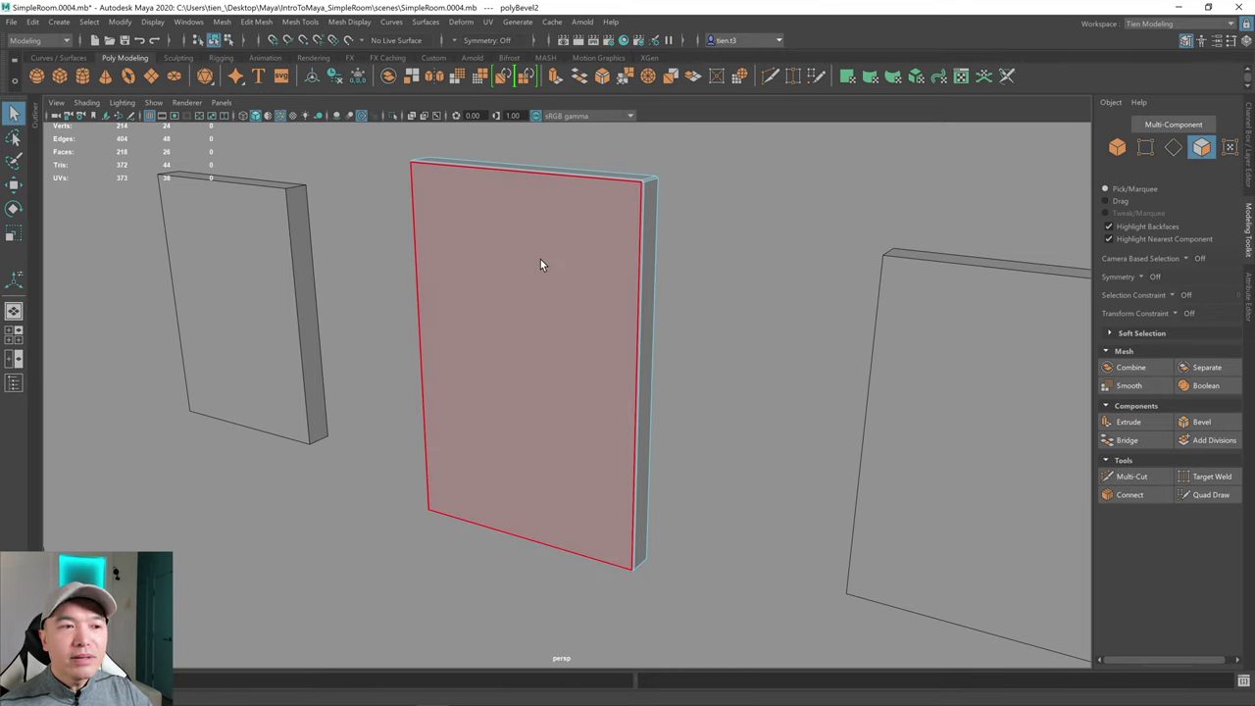
click(540, 259)
mouse_move(599, 461)
alt+mouse_down()
mouse_move(621, 465)
mouse_move(604, 450)
alt+mouse_up()
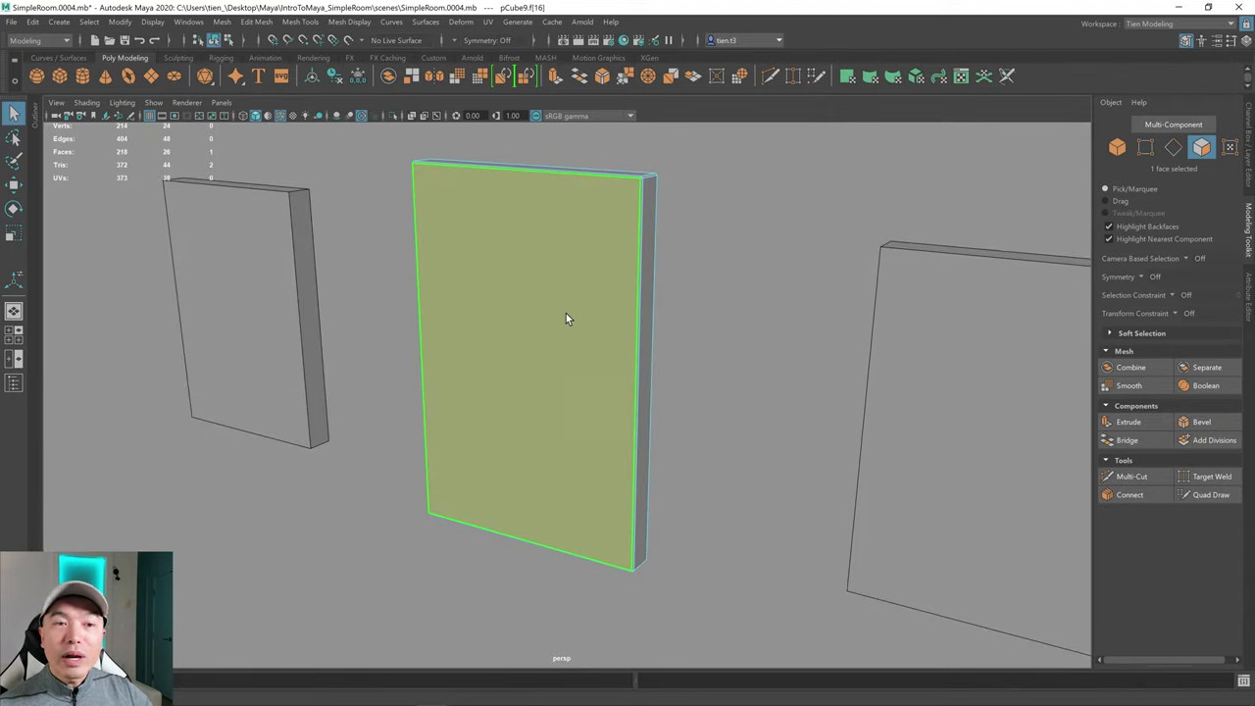
shift+right_click(539, 252)
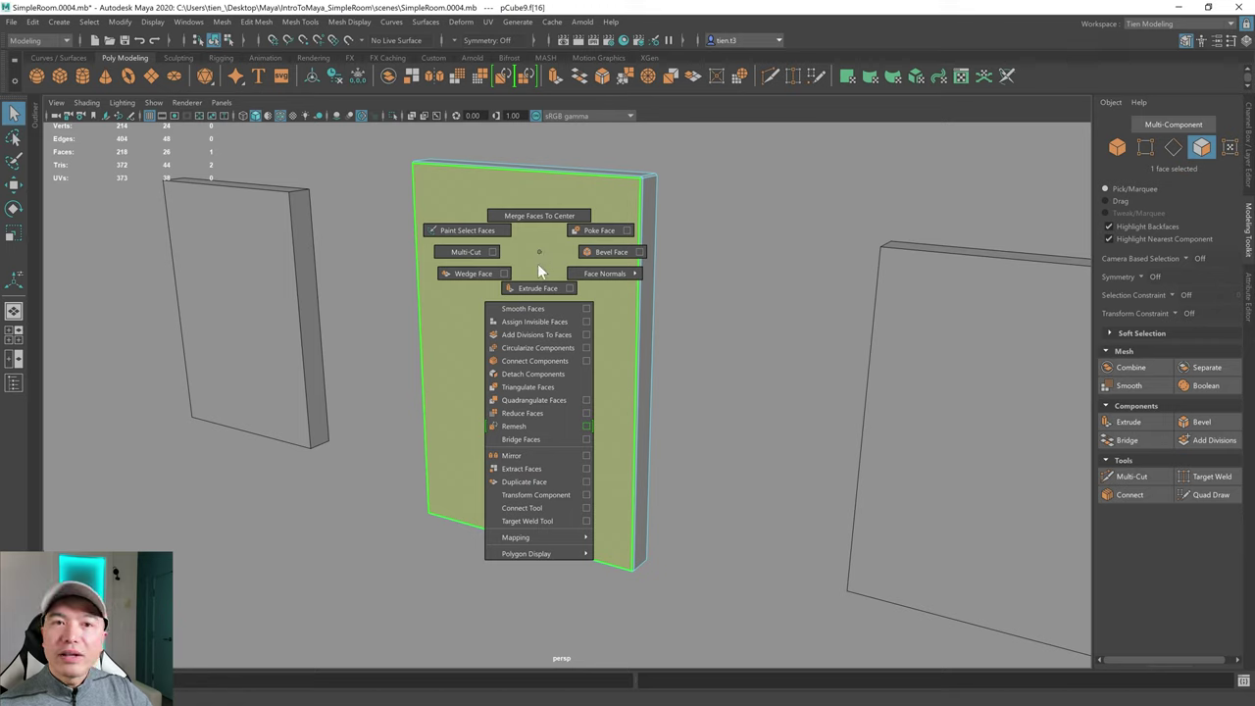
click(534, 286)
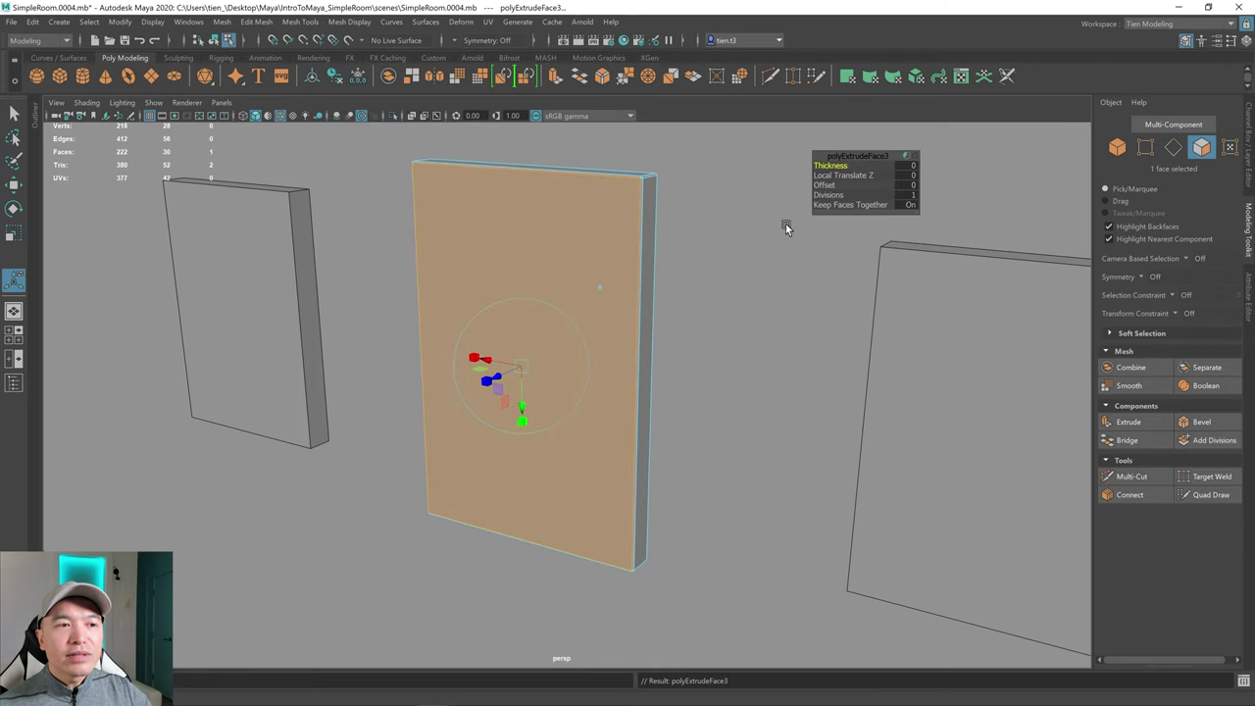
drag(822, 184, 829, 185)
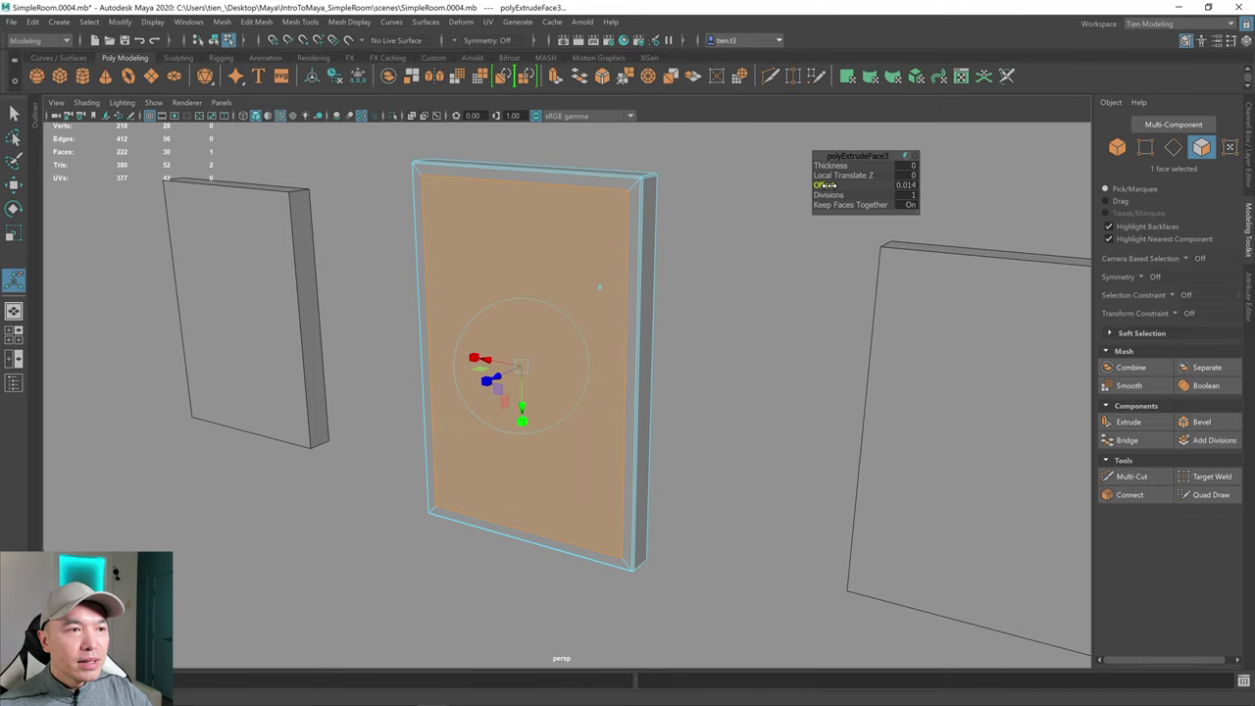
alt+drag(742, 315, 436, 417)
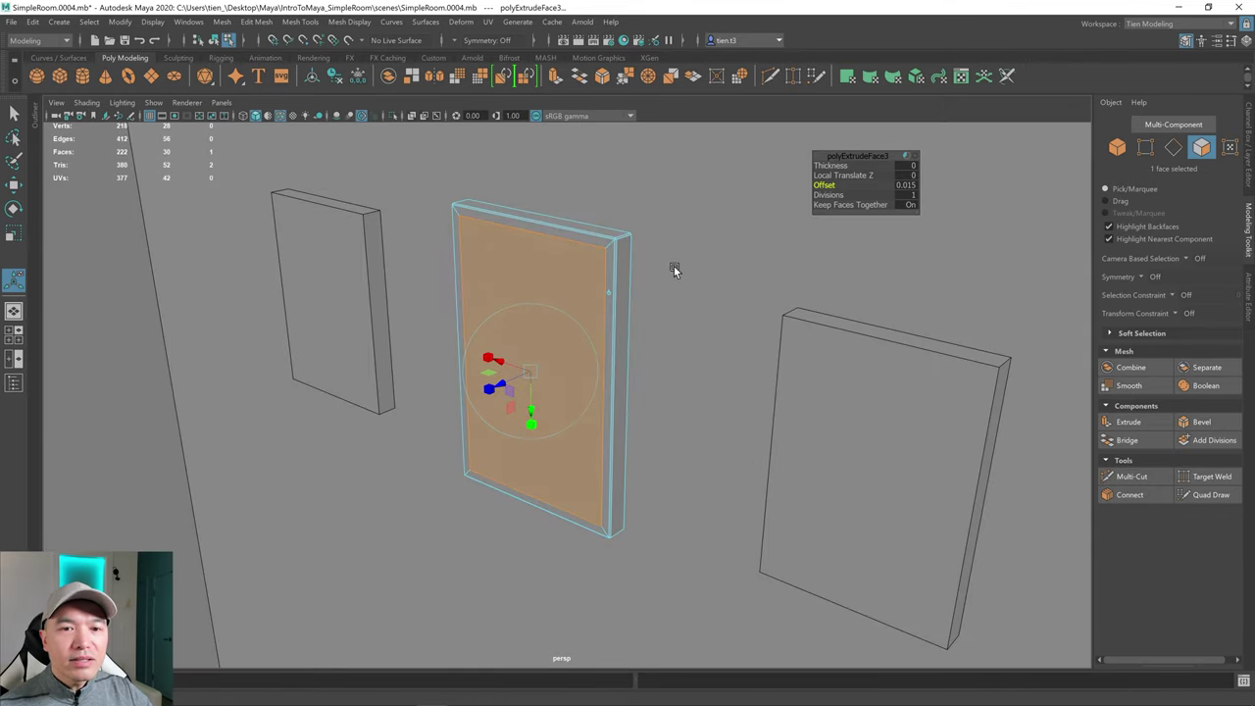
- Extrude the inset front face about 0.012 into the middle frame along local Z, and return to object mode
shift+right_click(560, 254)
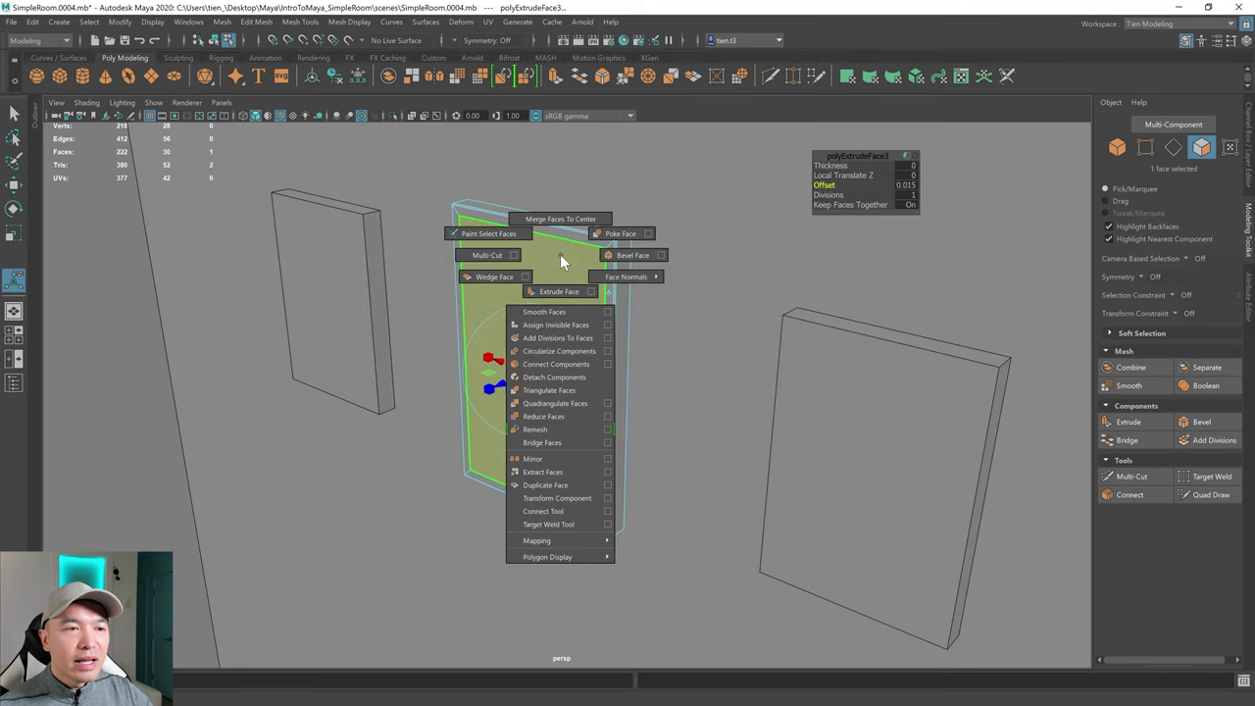
click(563, 291)
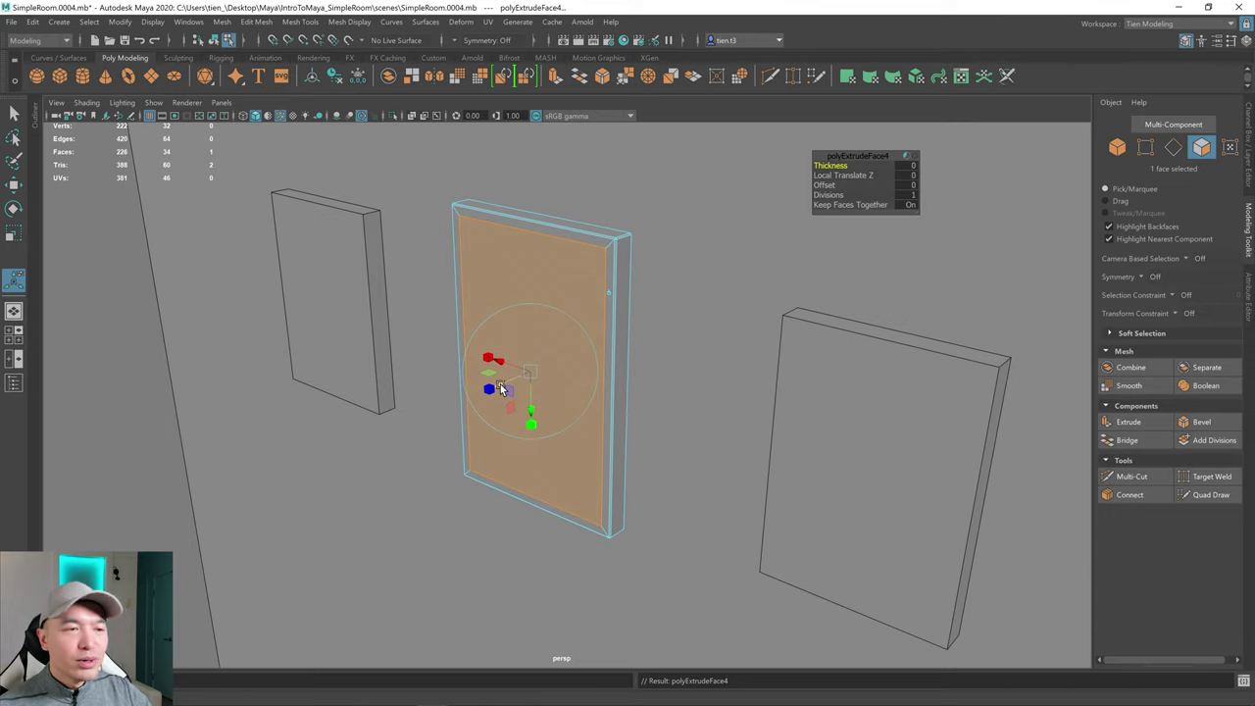
drag(500, 386, 619, 368)
scroll(559, 358, down, 2)
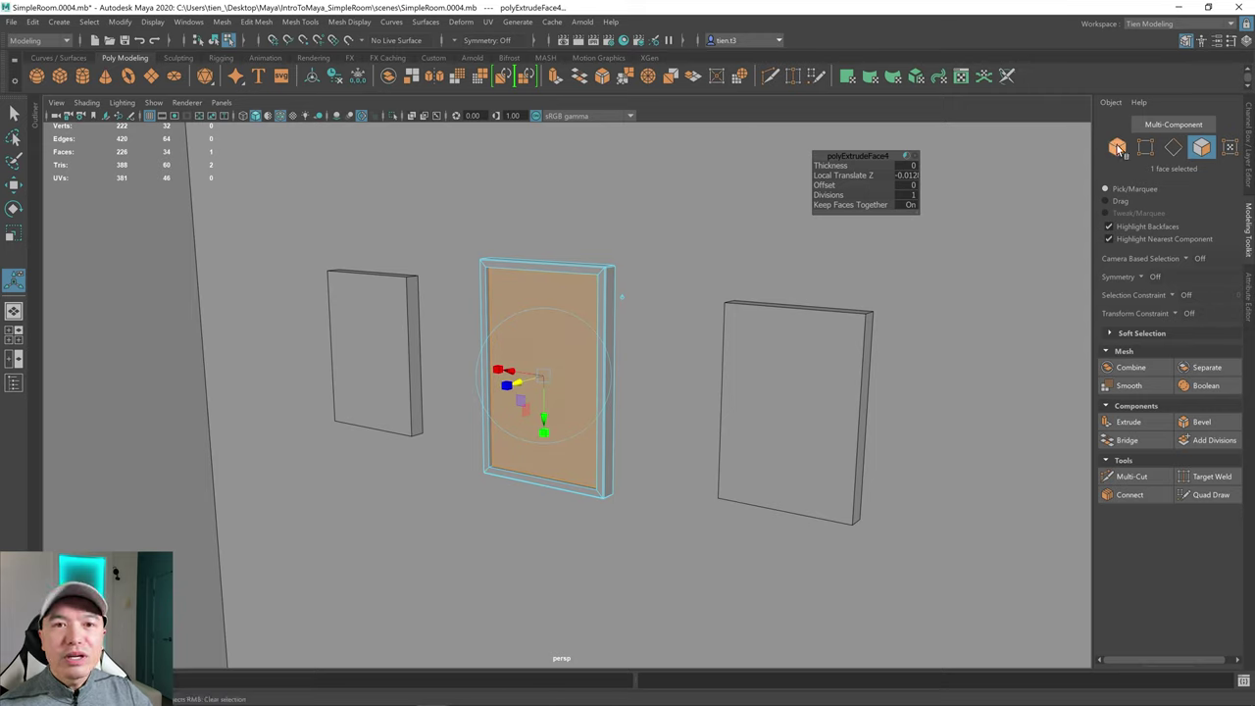
right_click(529, 309)
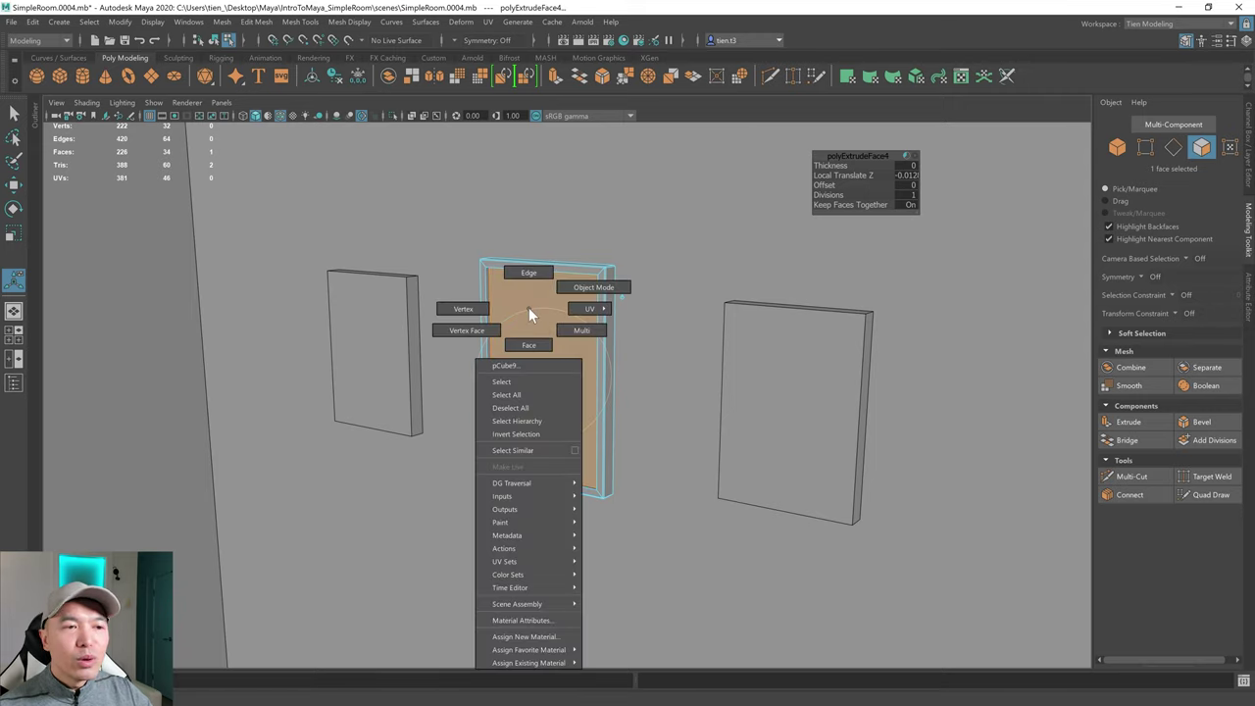
right_drag(529, 307, 576, 282)
scroll(595, 318, up, 3)
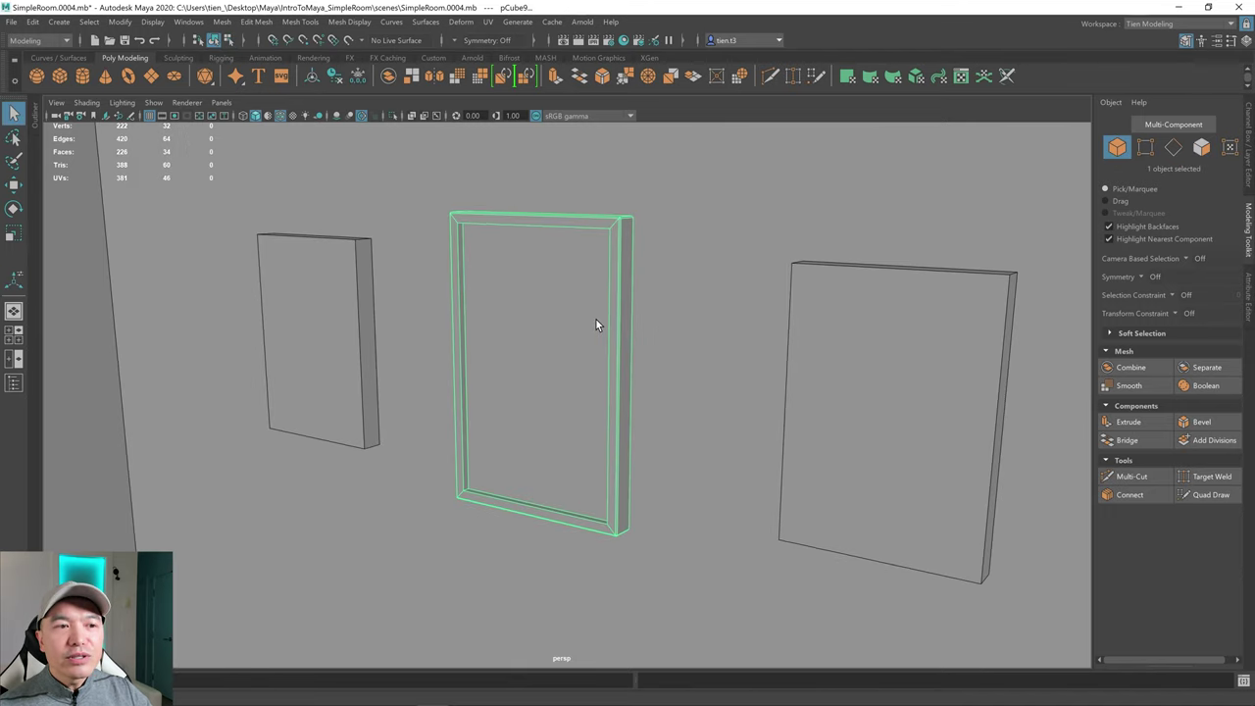
scroll(583, 335, down, 1)
alt+drag(584, 339, 579, 340)
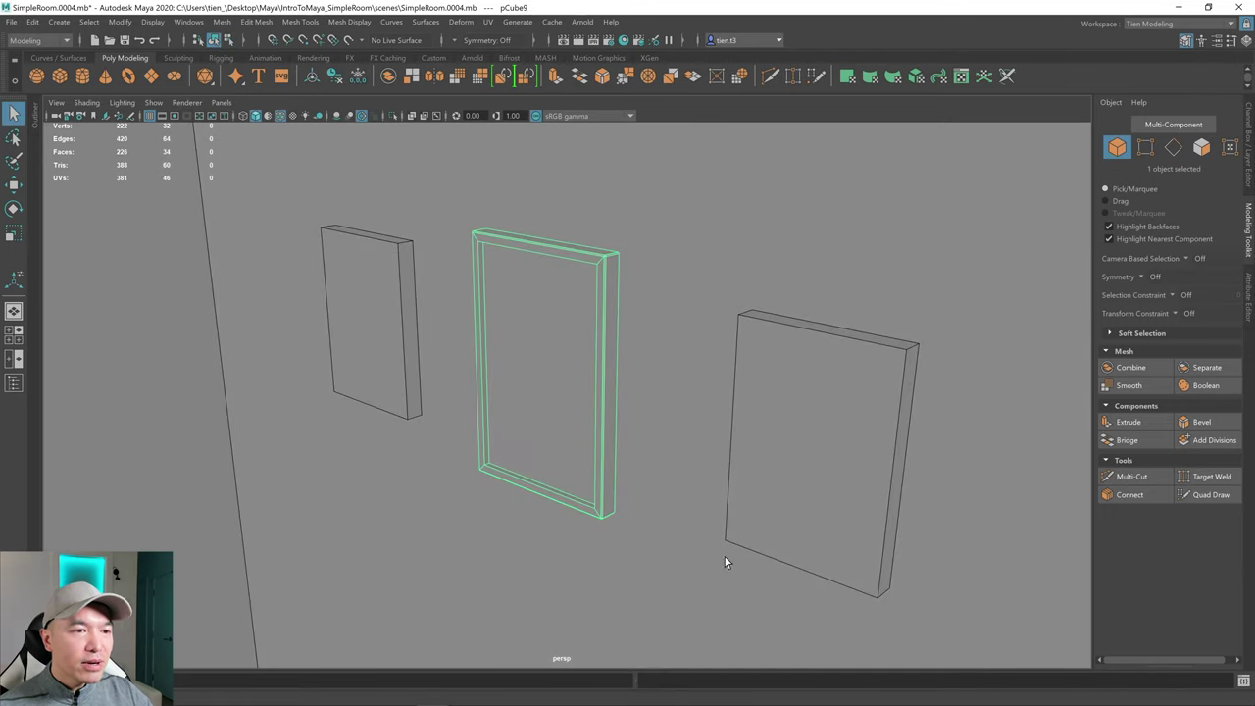
- Delete the two plain picture frames on either side of the recessed middle frame
click(892, 412)
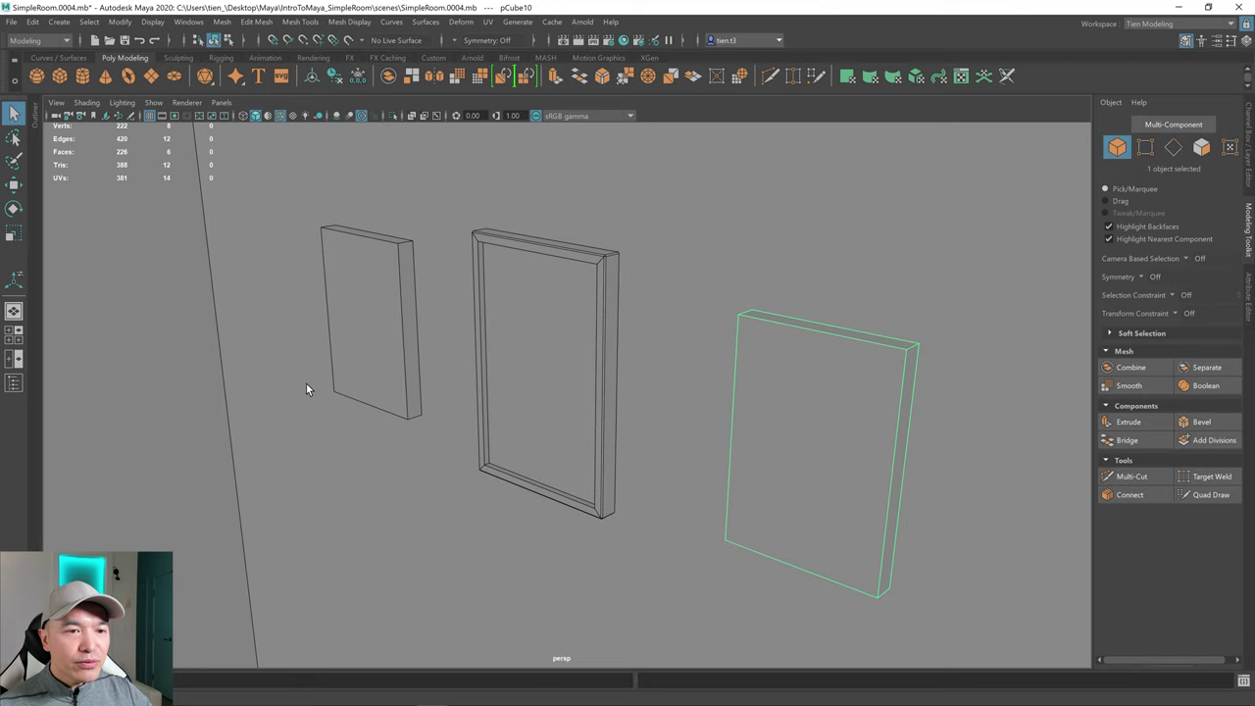
shift+click(348, 318)
key(Delete)
scroll(533, 360, down, 1)
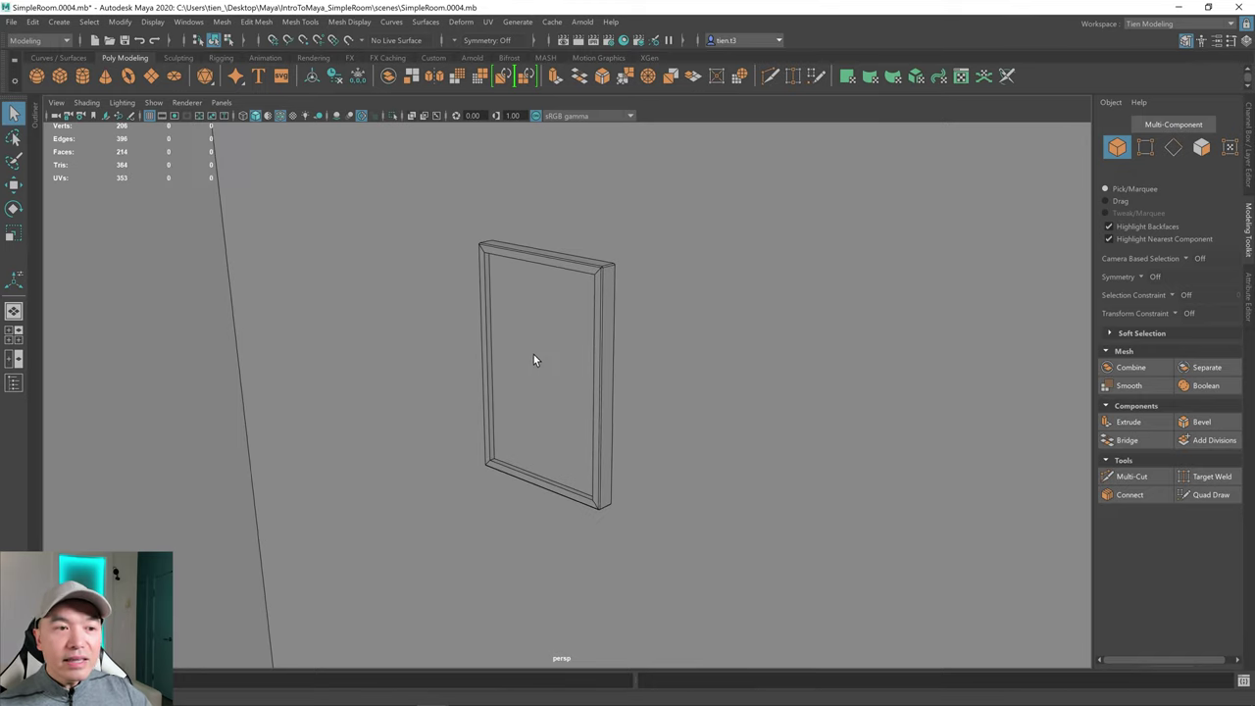
scroll(534, 360, down, 1)
- Duplicate the recessed frame at a smaller size on both sides of the original, at about Z 0.63 and Z 1.82
click(541, 354)
alt+drag(546, 422, 624, 488)
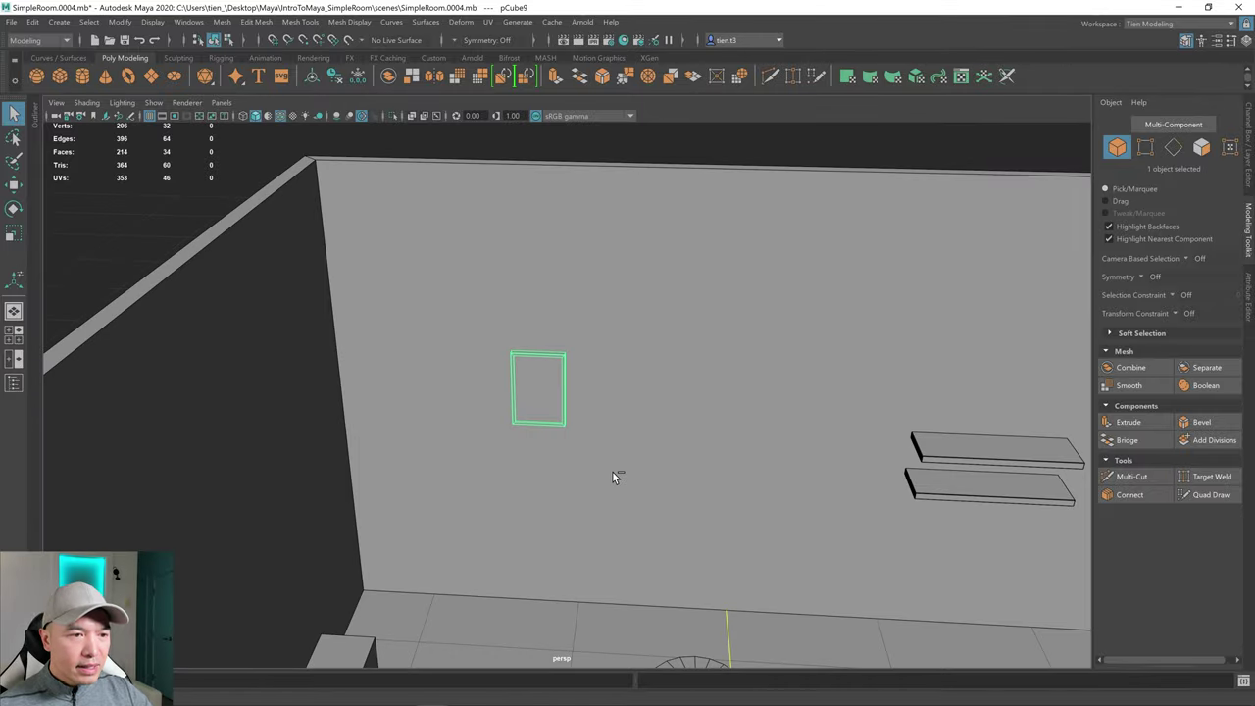
key(ctrl+d)
key(w)
drag(481, 383, 579, 393)
alt+right_drag(585, 393, 688, 443)
alt+drag(688, 443, 642, 435)
key(r)
key(w)
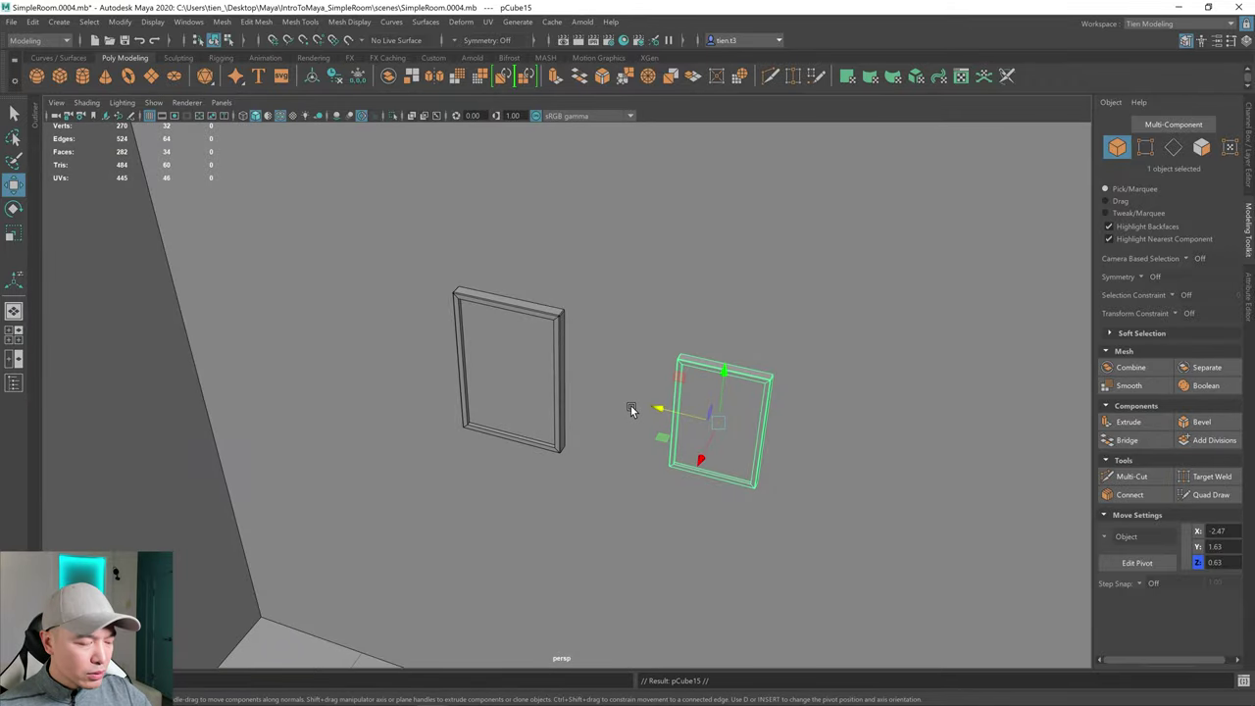
mouse_move(659, 403)
shift+mouse_down()
mouse_move(192, 373)
mouse_move(275, 389)
mouse_move(360, 474)
mouse_move(350, 454)
mouse_move(359, 461)
shift+mouse_up()
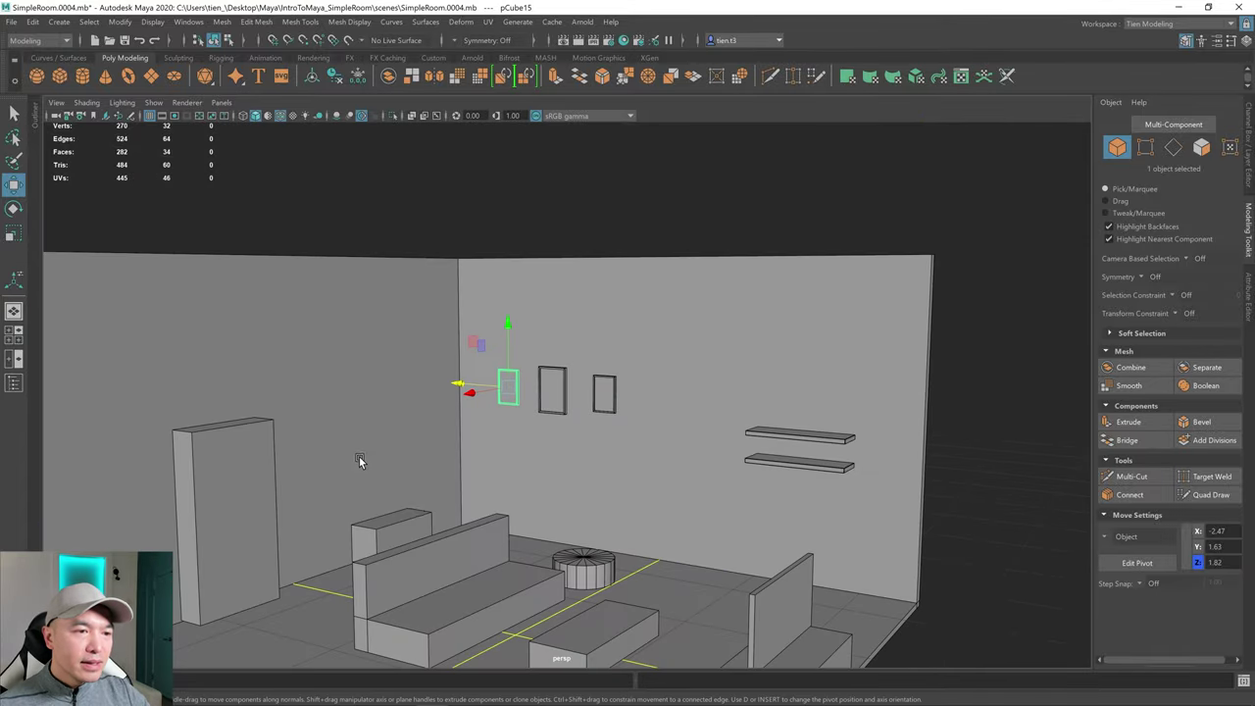
- Select all three picture frames and lower them together on the wall to about Y 1.45
shift+click(565, 412)
shift+click(603, 392)
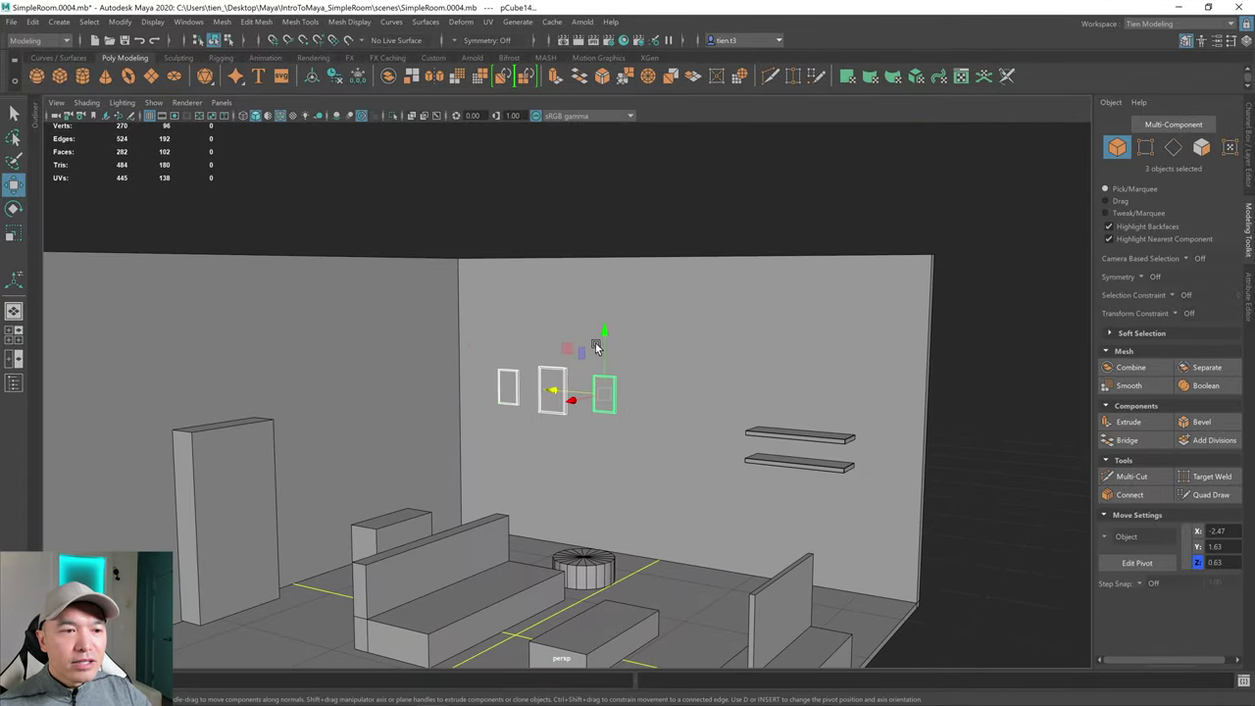
drag(599, 334, 603, 354)
alt+right_drag(585, 376, 614, 432)
alt+middle_drag(627, 447, 650, 412)
alt+drag(650, 412, 628, 428)
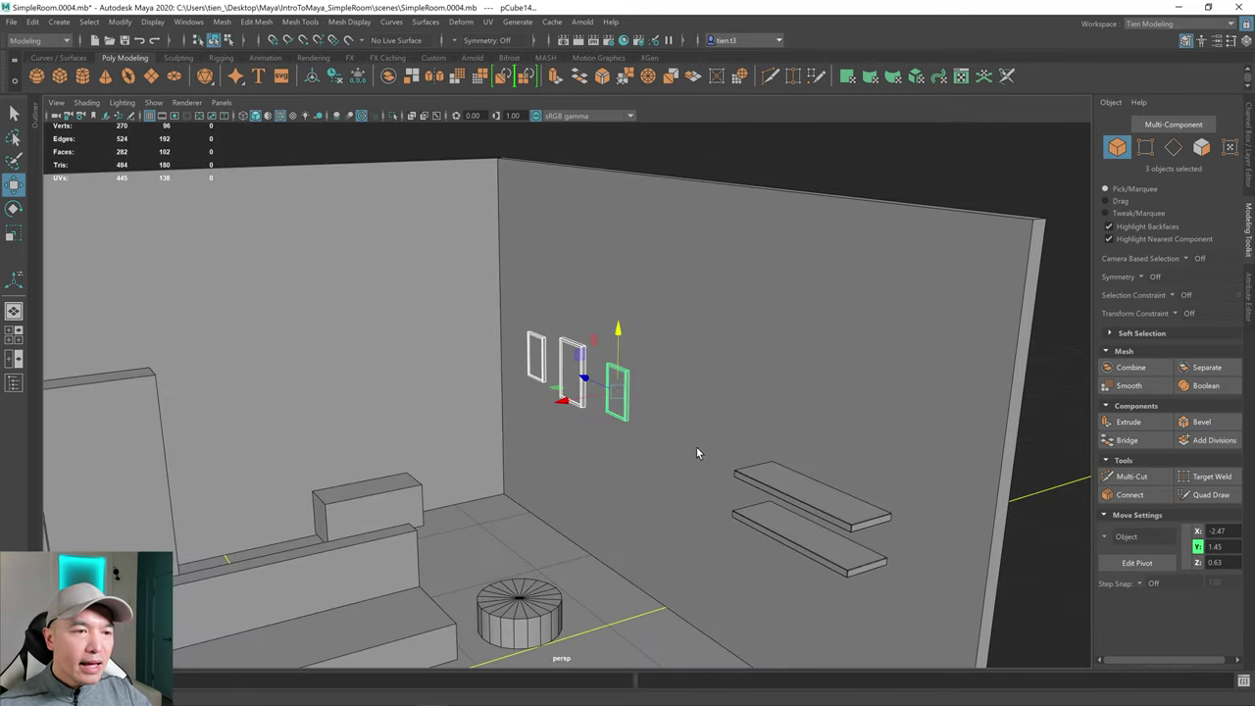
key(q)
- Examine the whole room from several angles to check the frames, shelves and remaining furniture
alt+right_drag(614, 429, 617, 519)
scroll(617, 518, down, 2)
alt+middle_drag(617, 519, 646, 466)
alt+drag(647, 465, 663, 467)
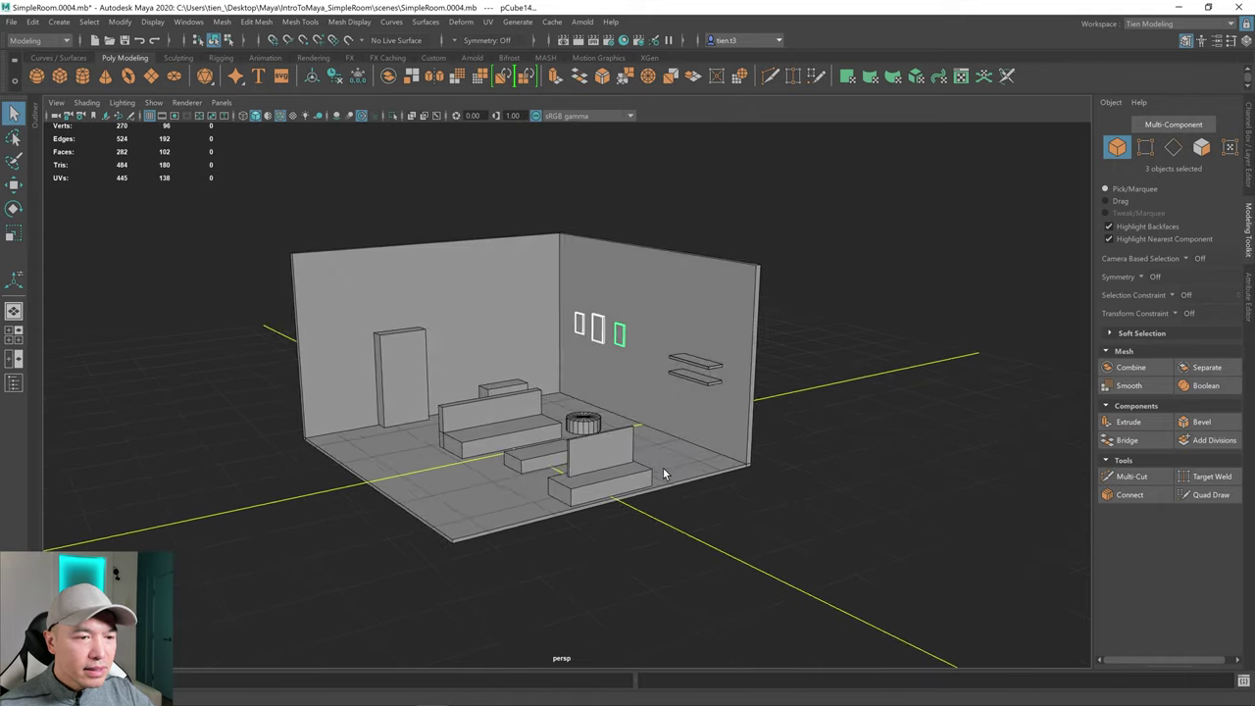
scroll(663, 467, up, 5)
alt+middle_drag(667, 457, 699, 406)
alt+drag(698, 406, 818, 413)
scroll(818, 412, down, 4)
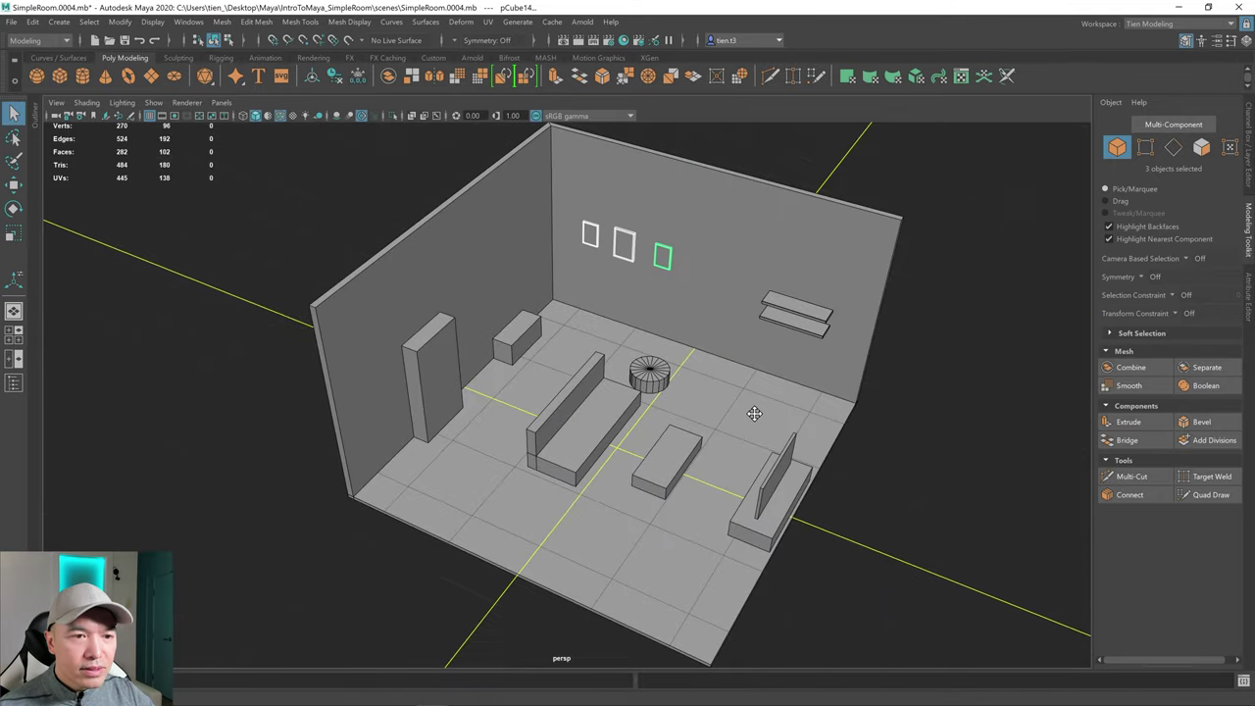
alt+middle_drag(754, 415, 689, 410)
scroll(690, 410, up, 3)
mouse_move(689, 410)
alt+mouse_down()
mouse_move(679, 396)
mouse_move(712, 412)
alt+mouse_up()
scroll(677, 395, down, 3)
- Select the low coffee table in the middle of the room and view it among the surrounding furniture
click(508, 413)
scroll(442, 420, up, 5)
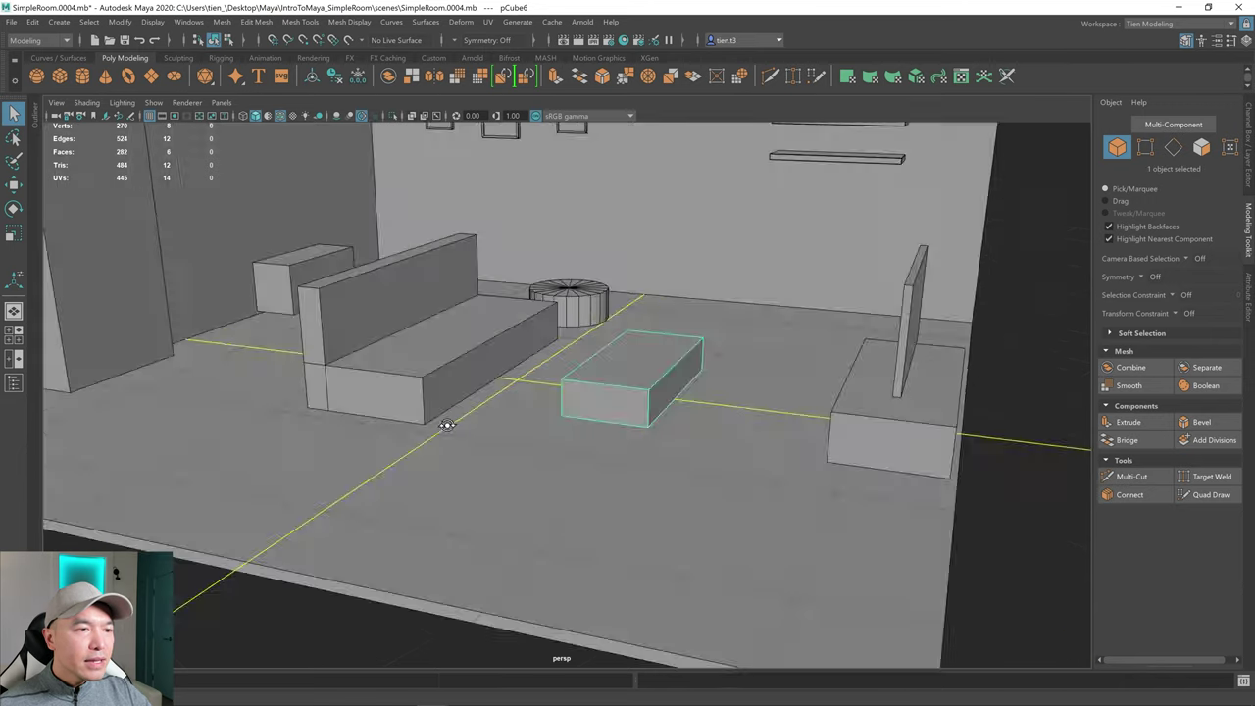
alt+drag(441, 425, 394, 421)
scroll(394, 421, down, 4)
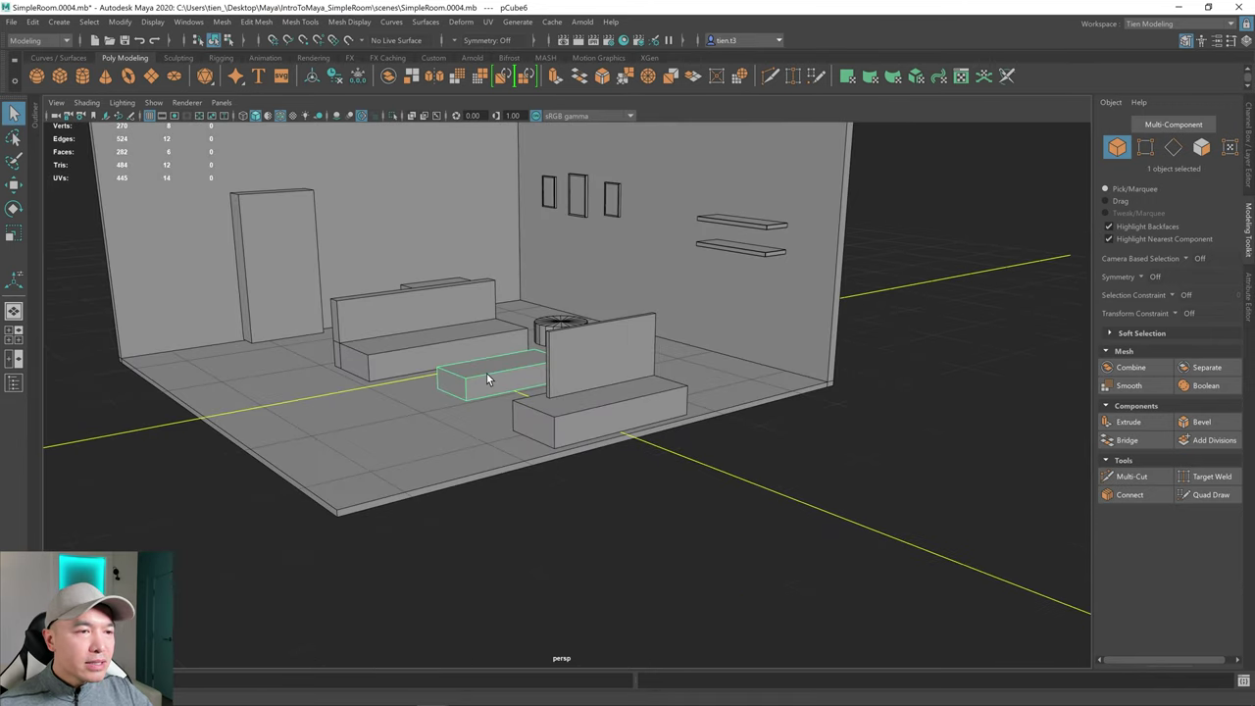
alt+middle_drag(487, 372, 529, 406)
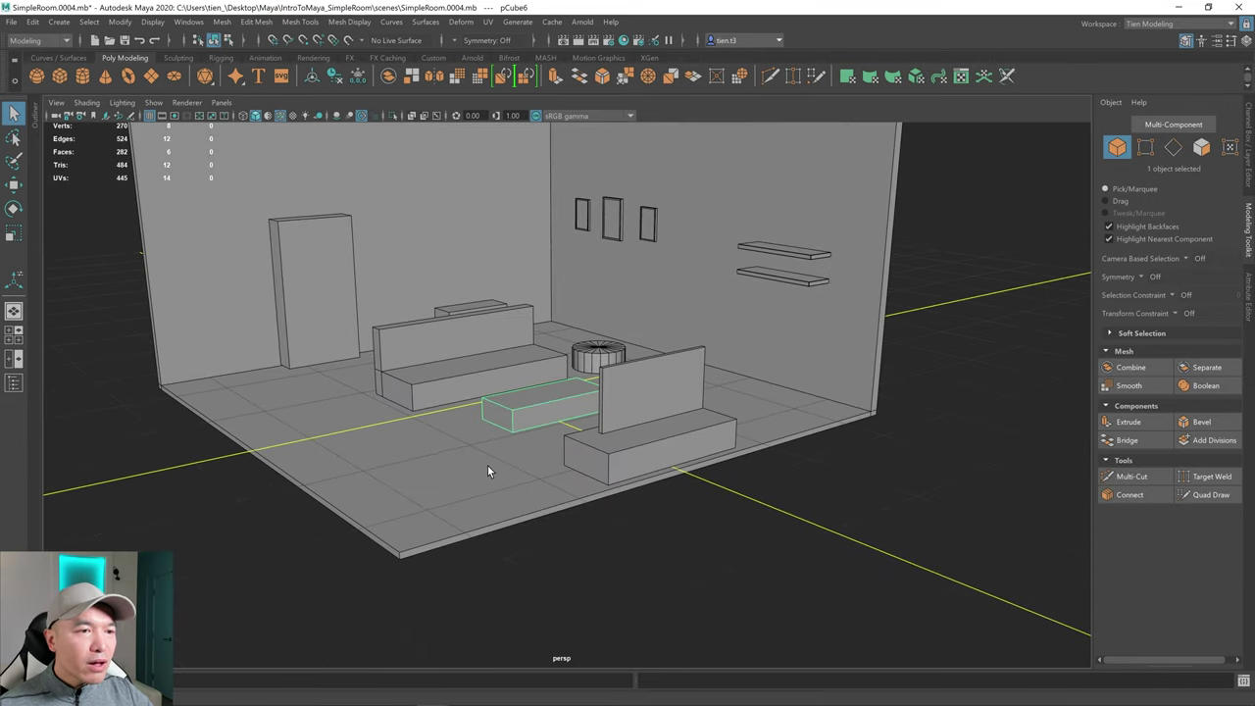
- Show the coffee table's channel values and the display layers, and look over the scene's object list in the Outliner
click(1250, 143)
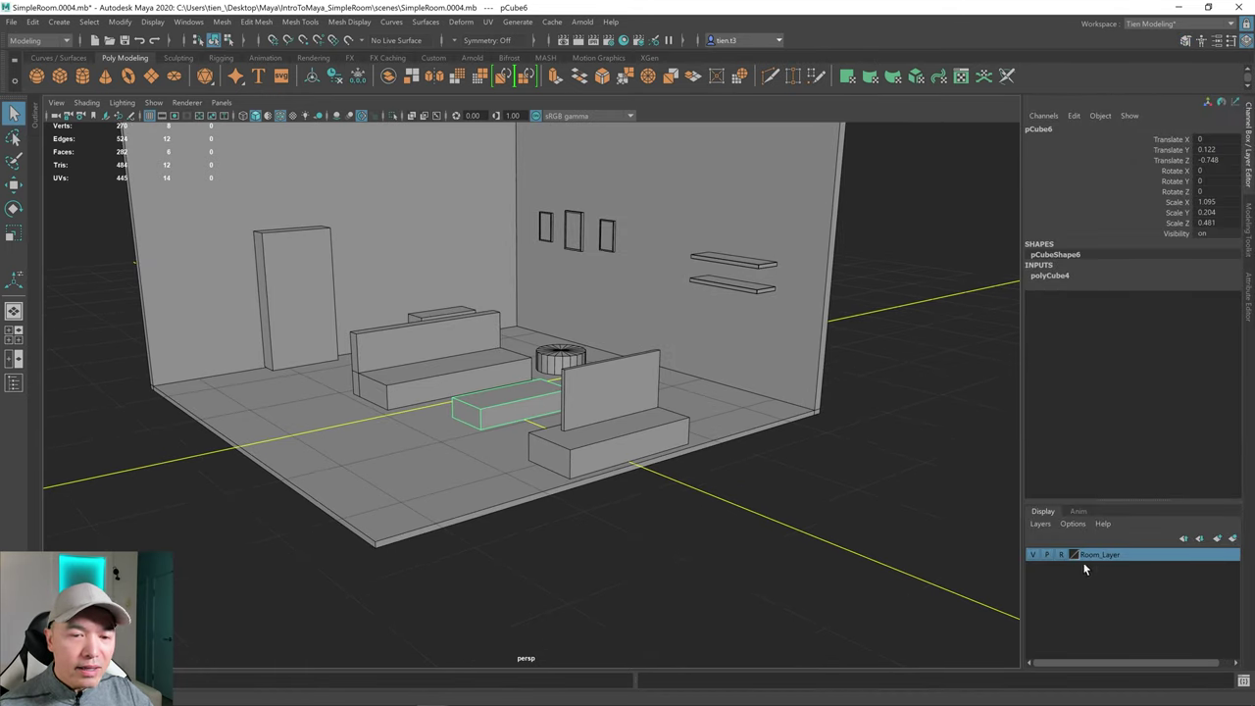
click(36, 114)
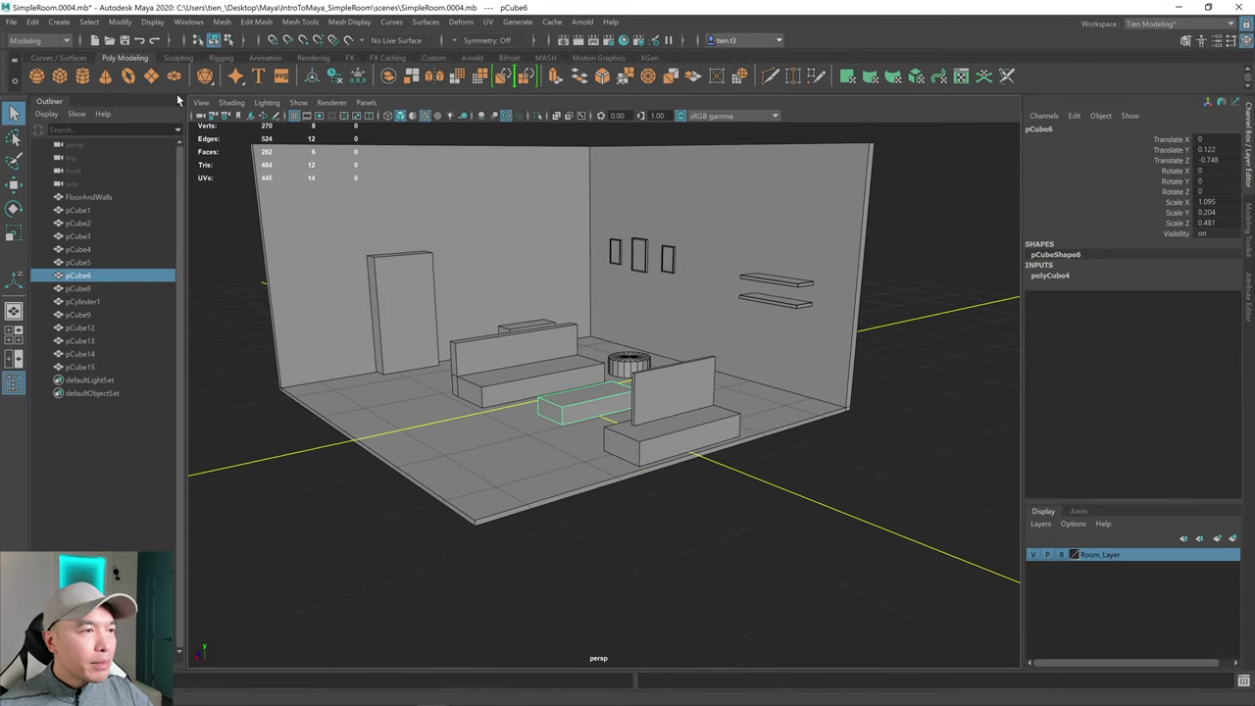
click(48, 102)
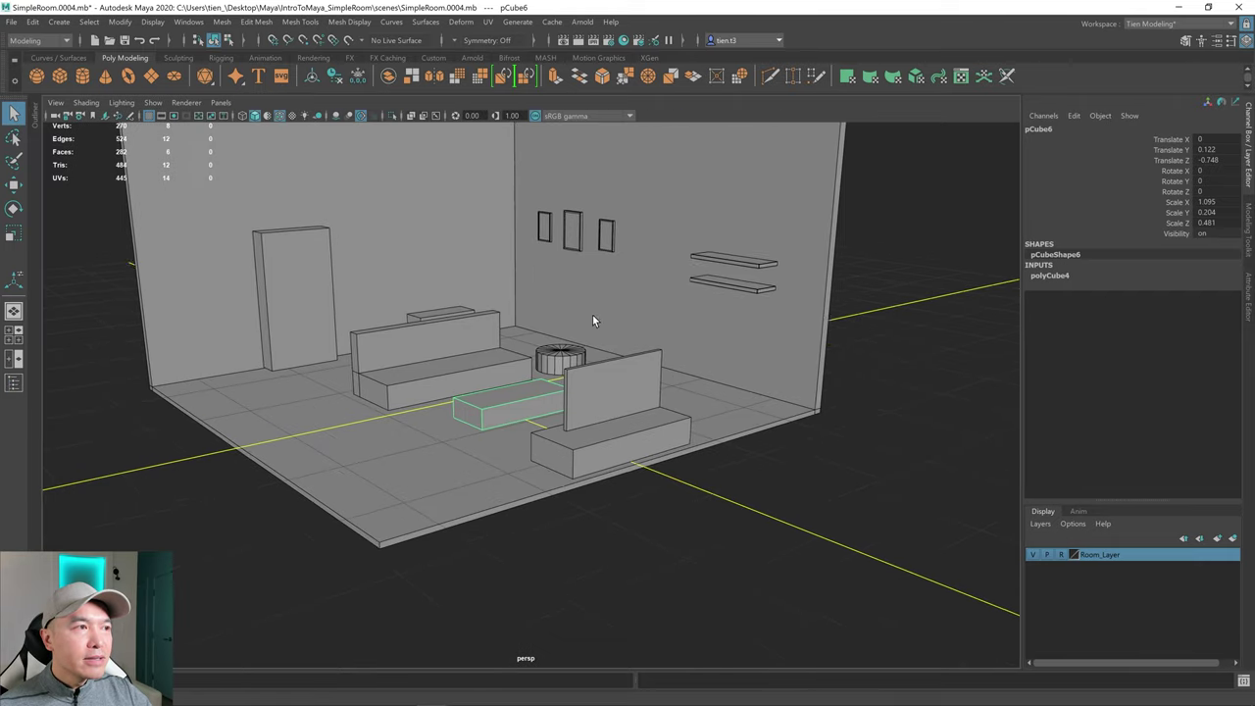
scroll(592, 316, up, 3)
alt+drag(564, 381, 678, 390)
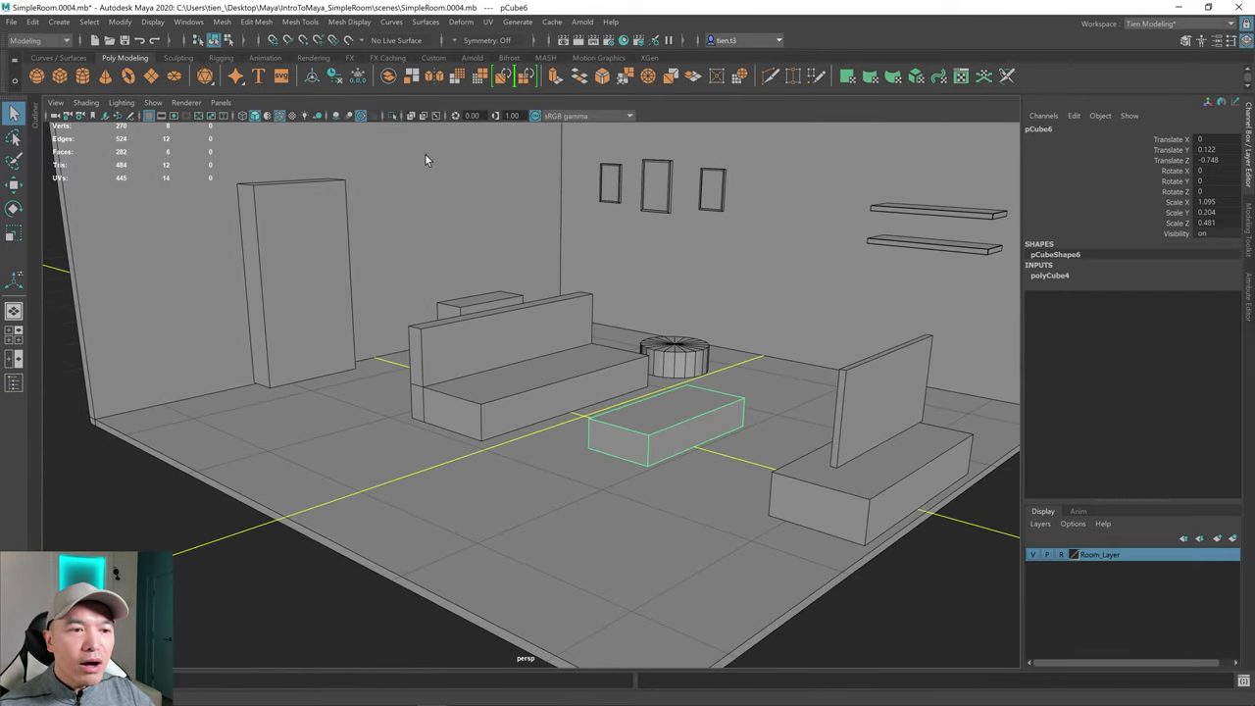
- Isolate the selected coffee table so only it is displayed, and view it from a low three-quarter angle
click(392, 114)
alt+drag(833, 376, 615, 281)
scroll(606, 293, up, 2)
alt+middle_drag(596, 303, 713, 360)
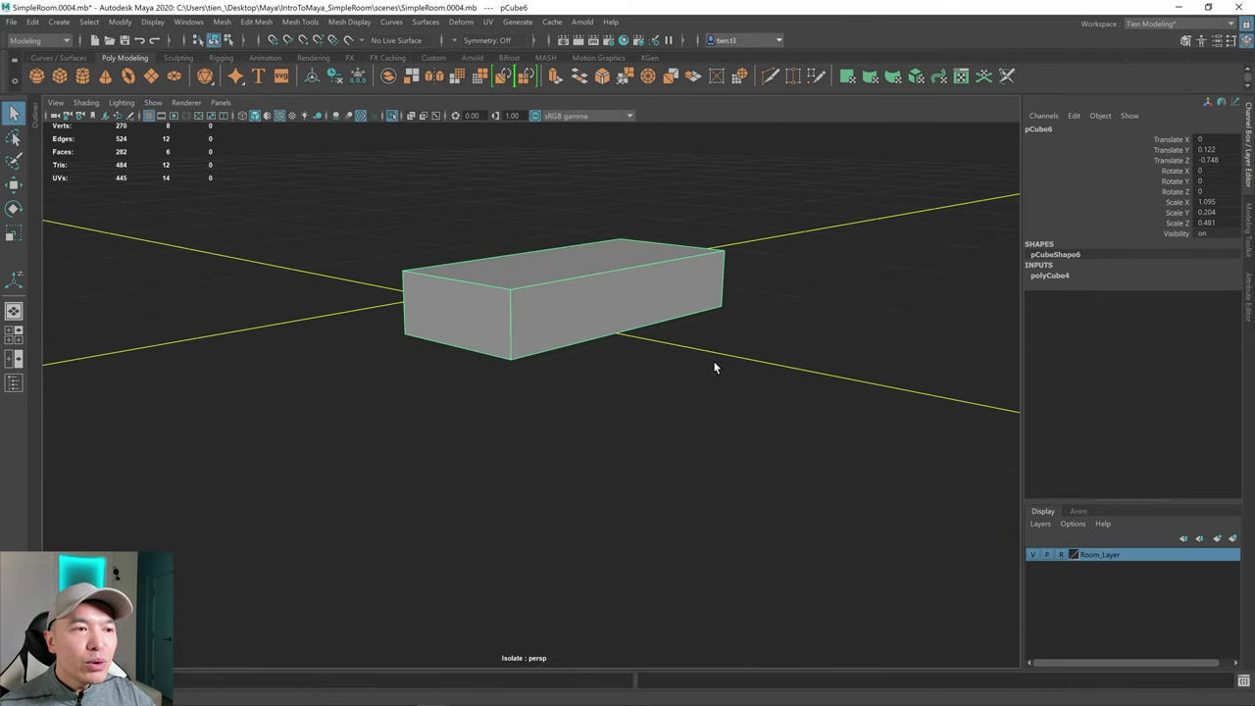
alt+drag(713, 360, 767, 340)
scroll(714, 355, down, 3)
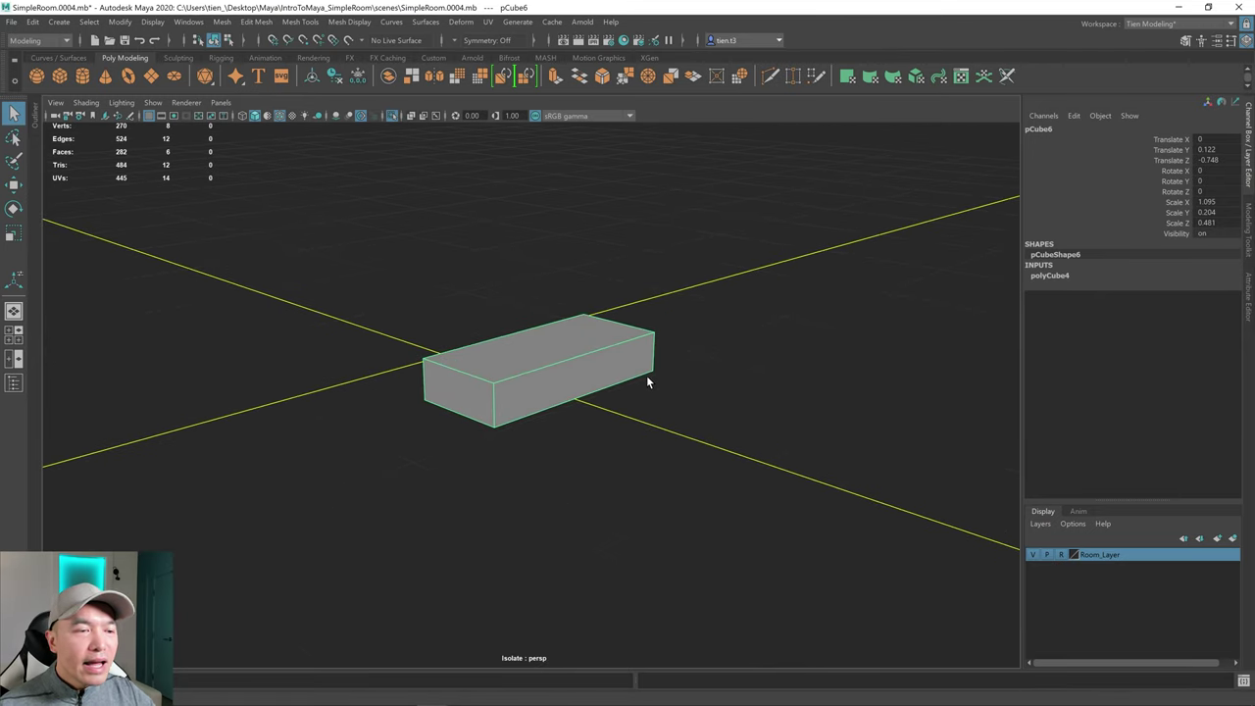
alt+drag(644, 380, 651, 431)
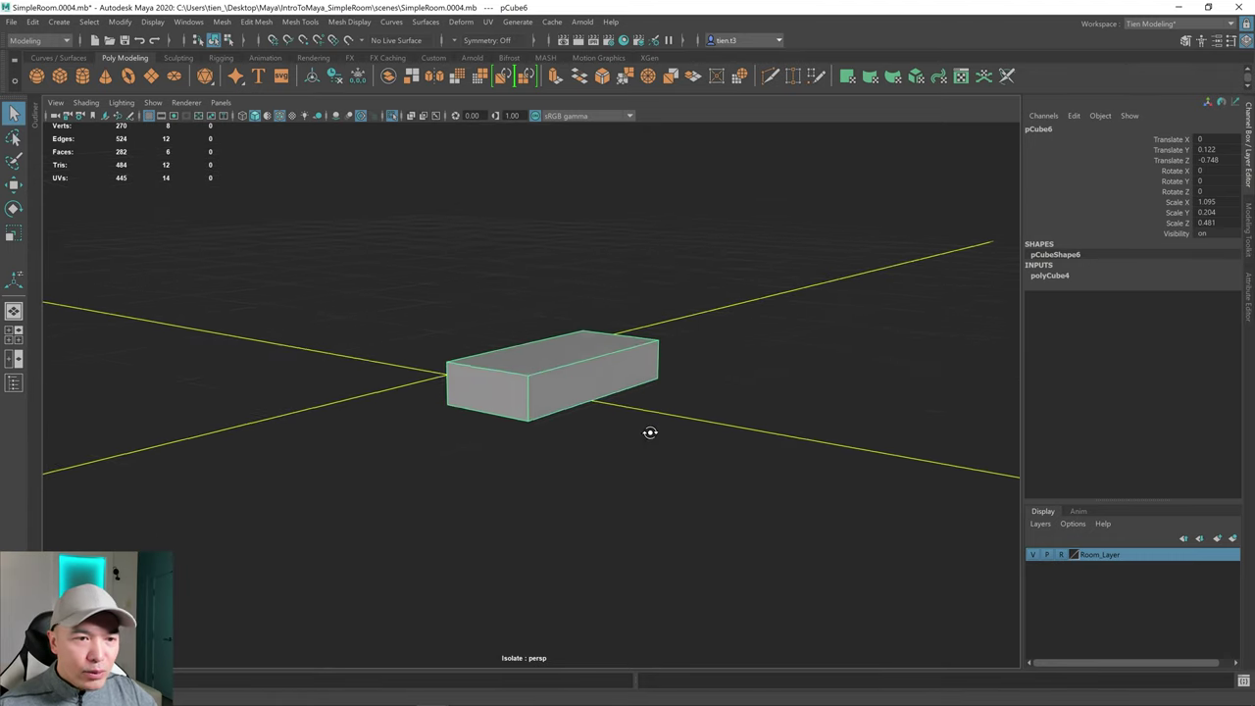
scroll(647, 418, up, 5)
scroll(742, 336, down, 3)
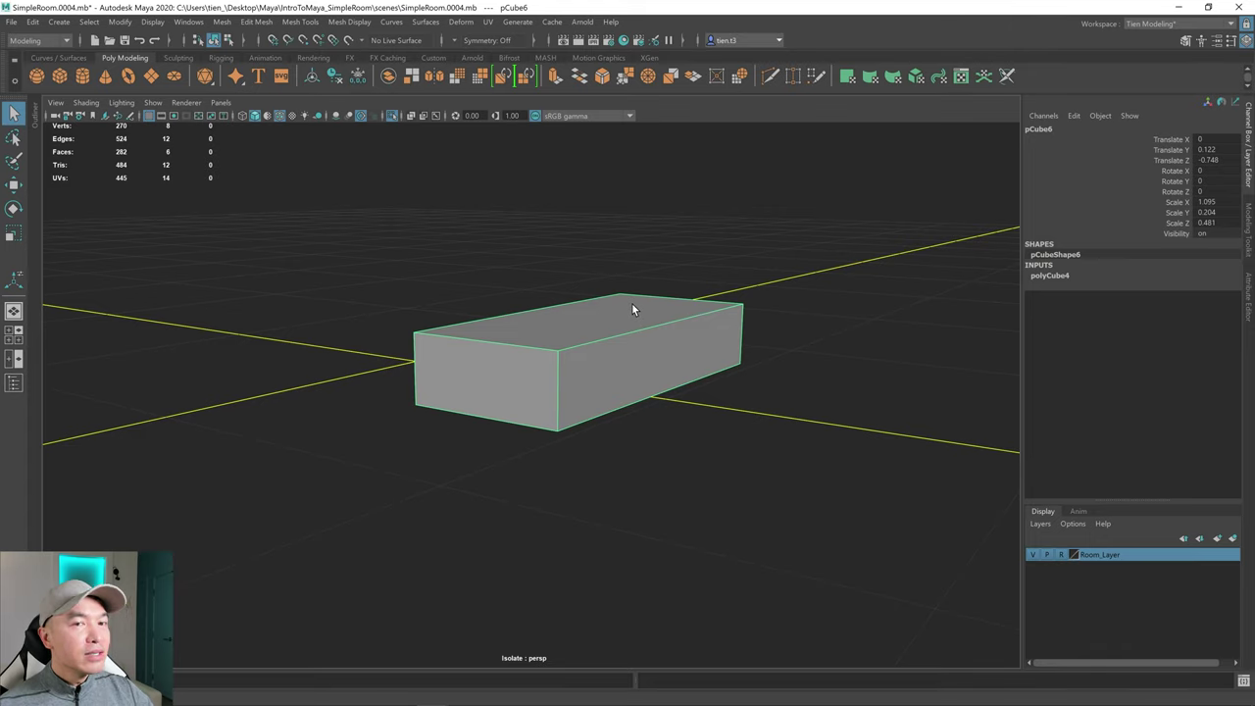
- Select all twelve edges of the coffee table and bevel them with a fraction of about 0.027
right_drag(632, 303, 633, 271)
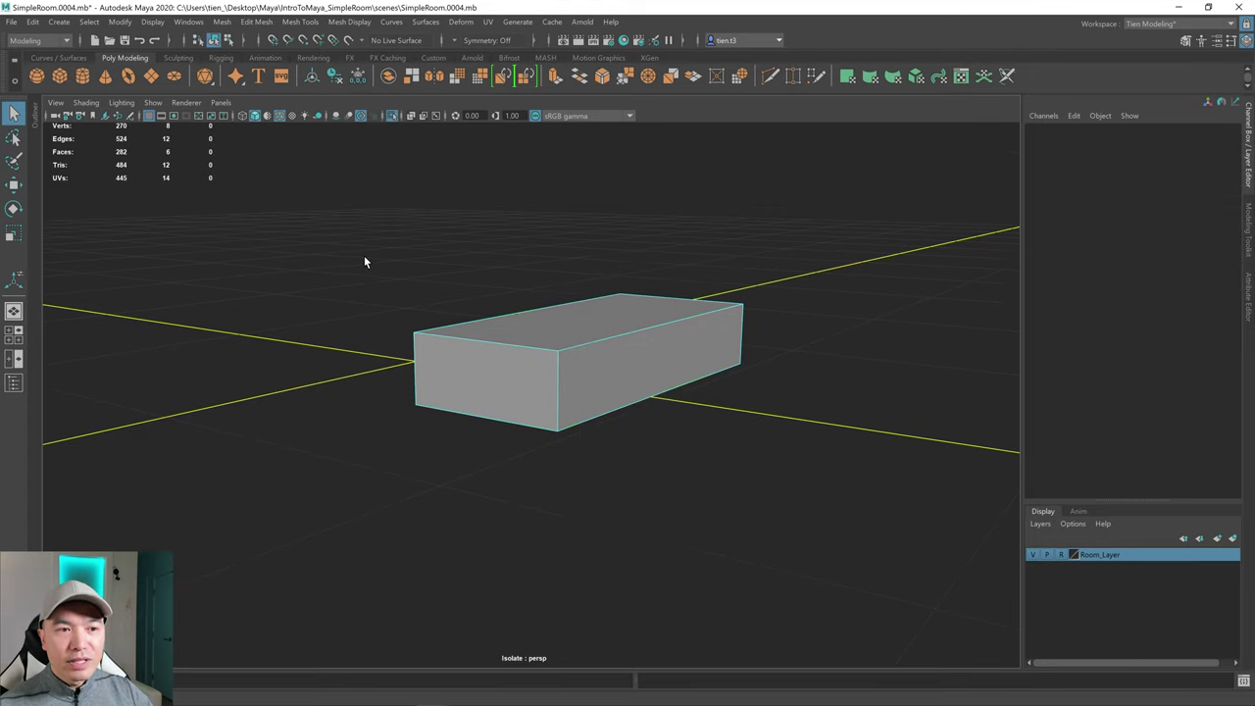
mouse_move(347, 253)
mouse_down()
mouse_move(849, 443)
mouse_move(895, 506)
mouse_move(874, 485)
mouse_move(897, 485)
mouse_move(866, 490)
mouse_move(875, 477)
mouse_up()
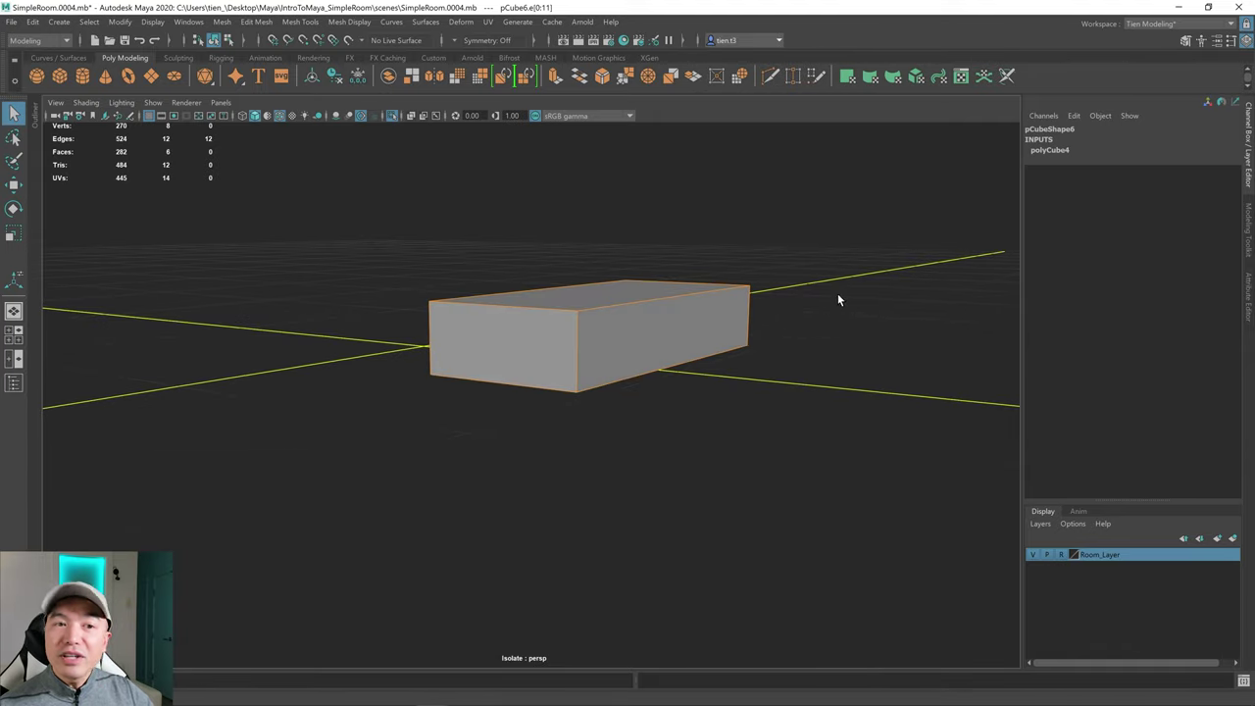
click(1248, 225)
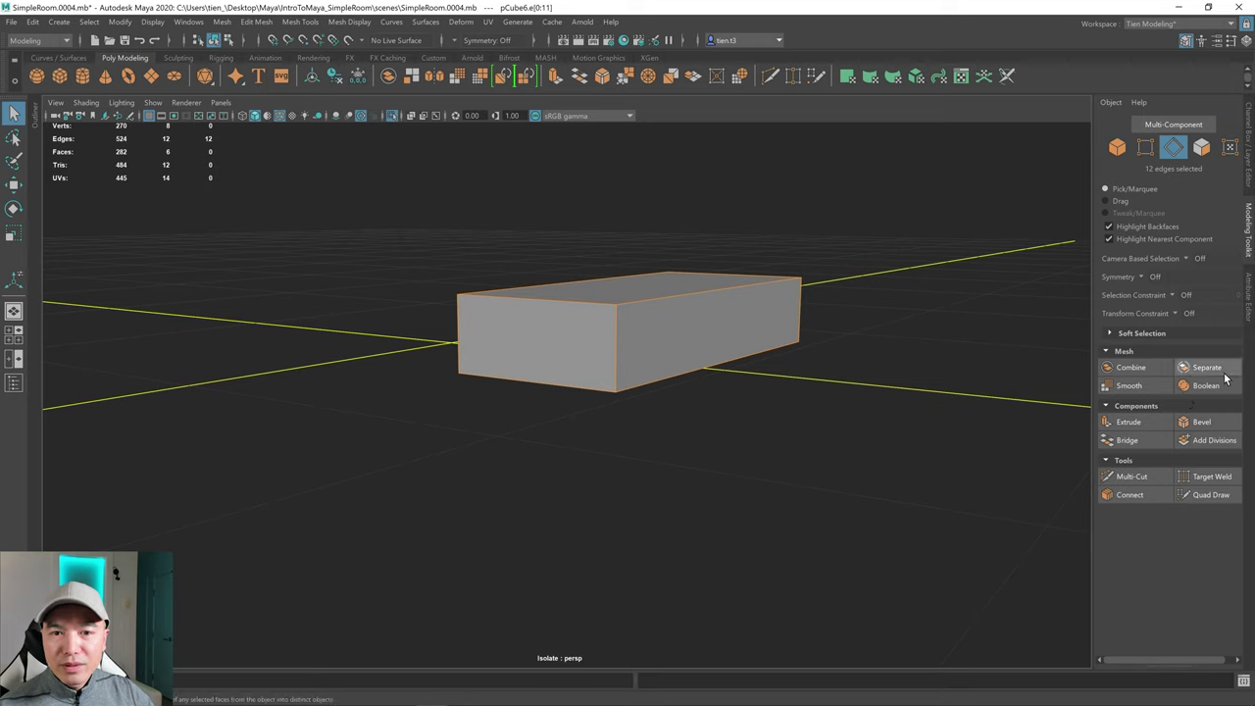
shift+right_drag(638, 322, 692, 324)
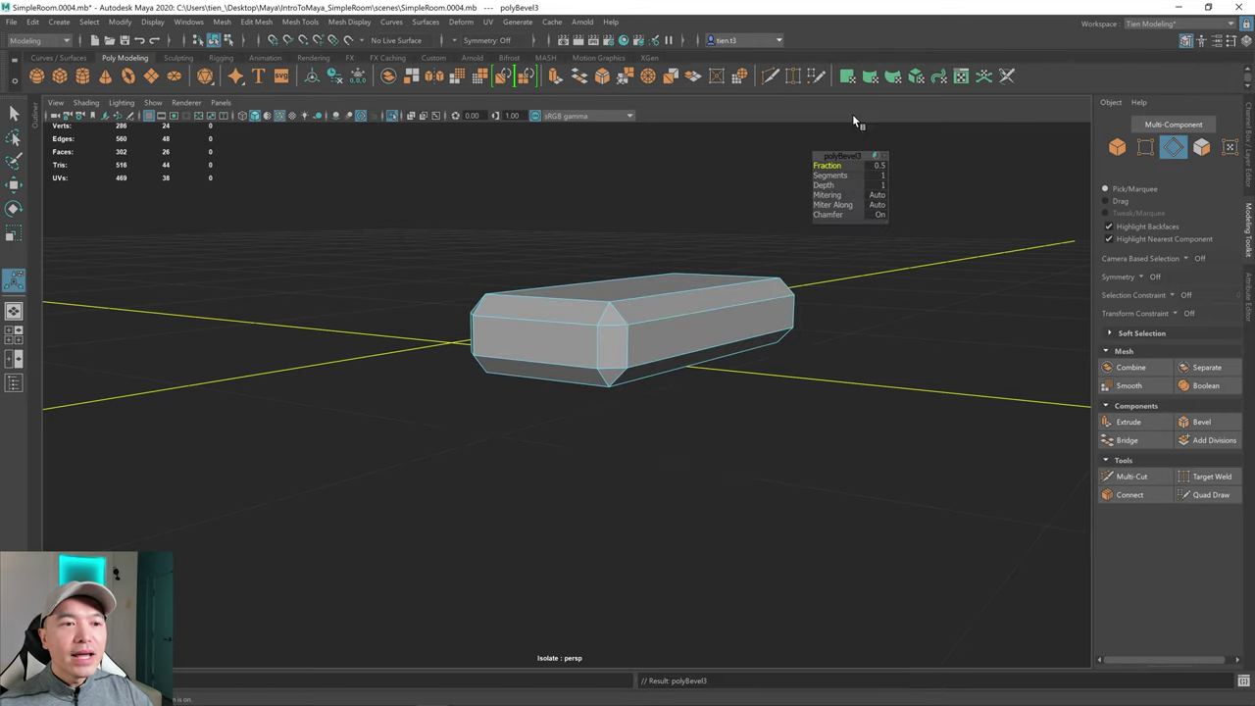
drag(826, 165, 673, 200)
scroll(699, 261, up, 6)
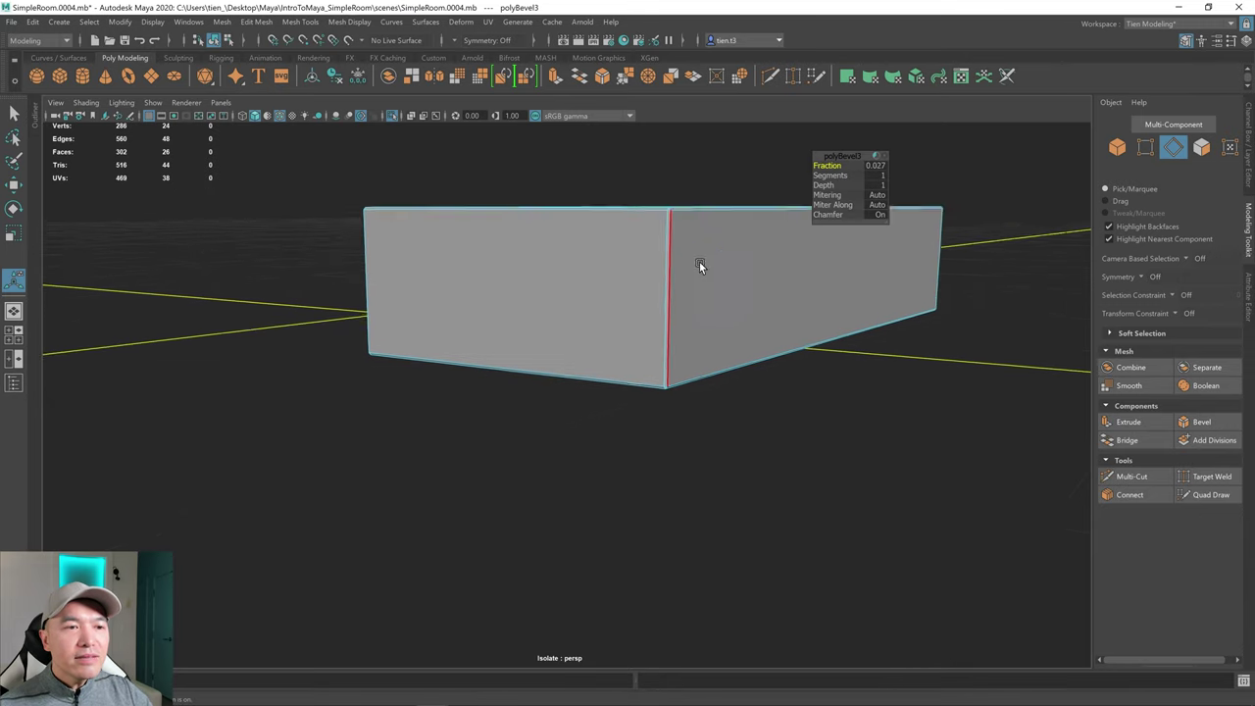
scroll(643, 325, down, 5)
alt+drag(703, 272, 661, 382)
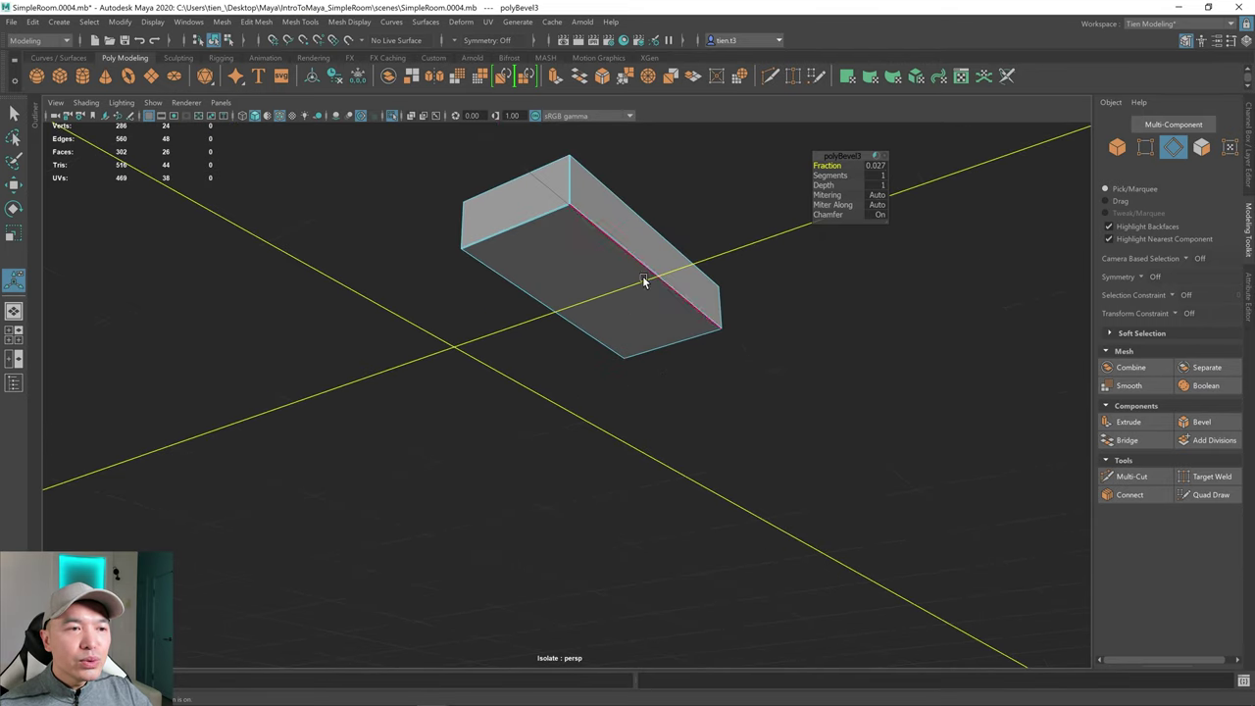
- Select the coffee table's underside face and extrude it inward with an offset of about 0.099
right_drag(608, 253, 727, 274)
click(614, 274)
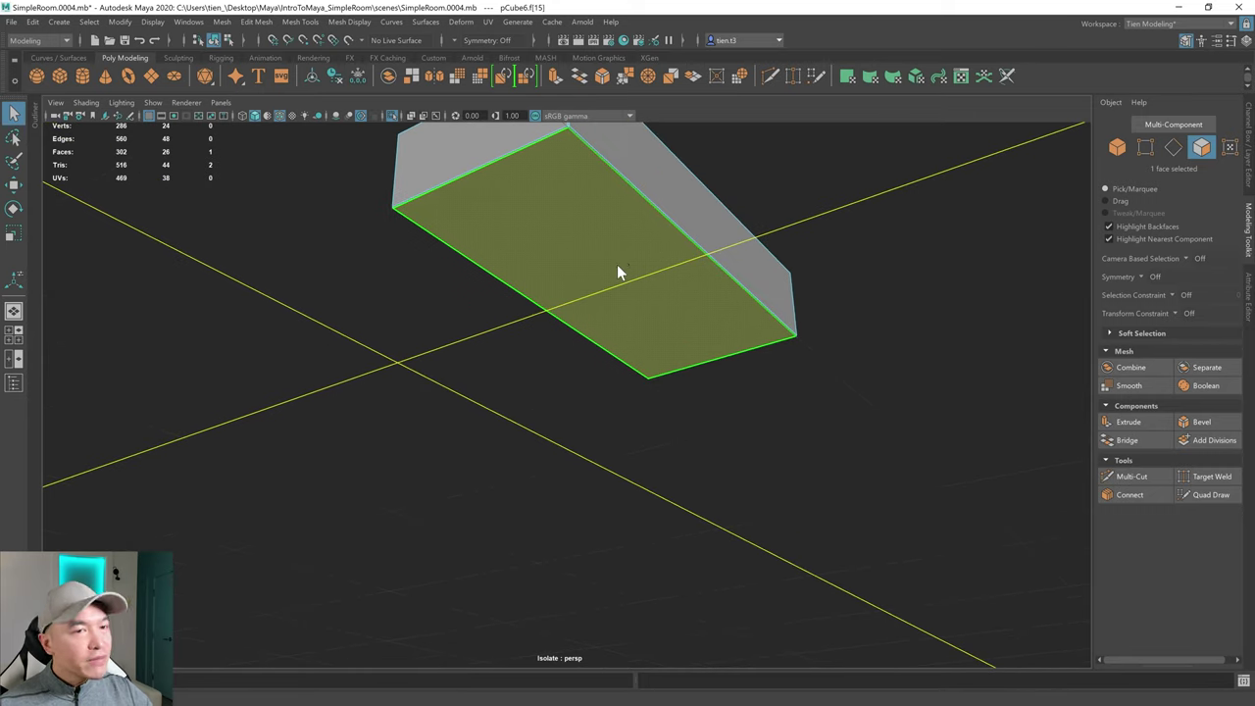
shift+right_drag(617, 263, 610, 298)
drag(823, 184, 858, 176)
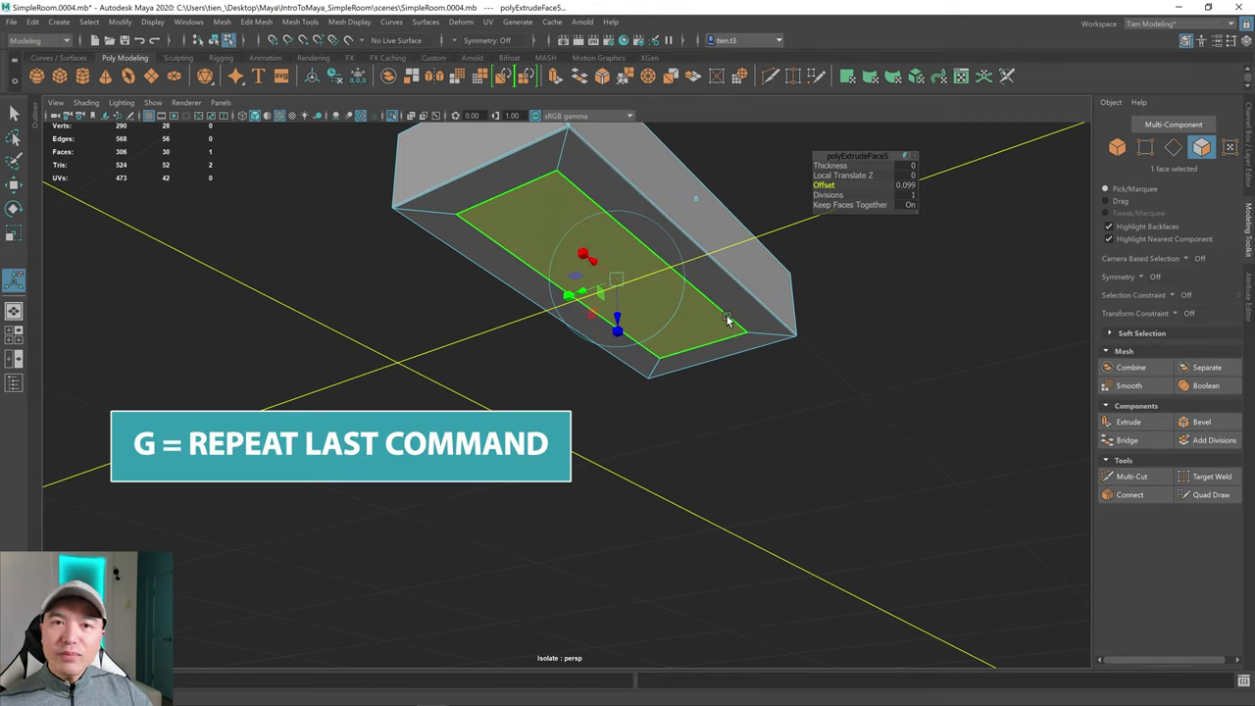
- Repeat the extrusion on the inset underside face and pull it down about 0.104 to form a base
key(g)
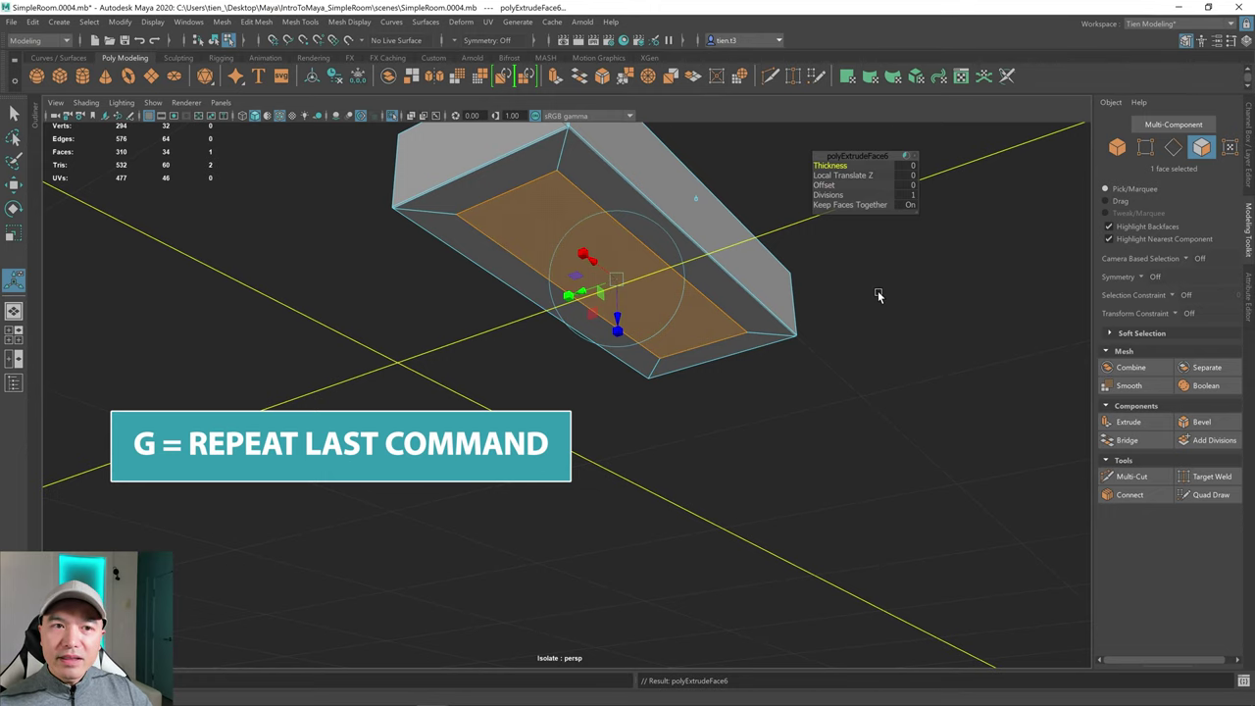
alt+drag(879, 296, 867, 301)
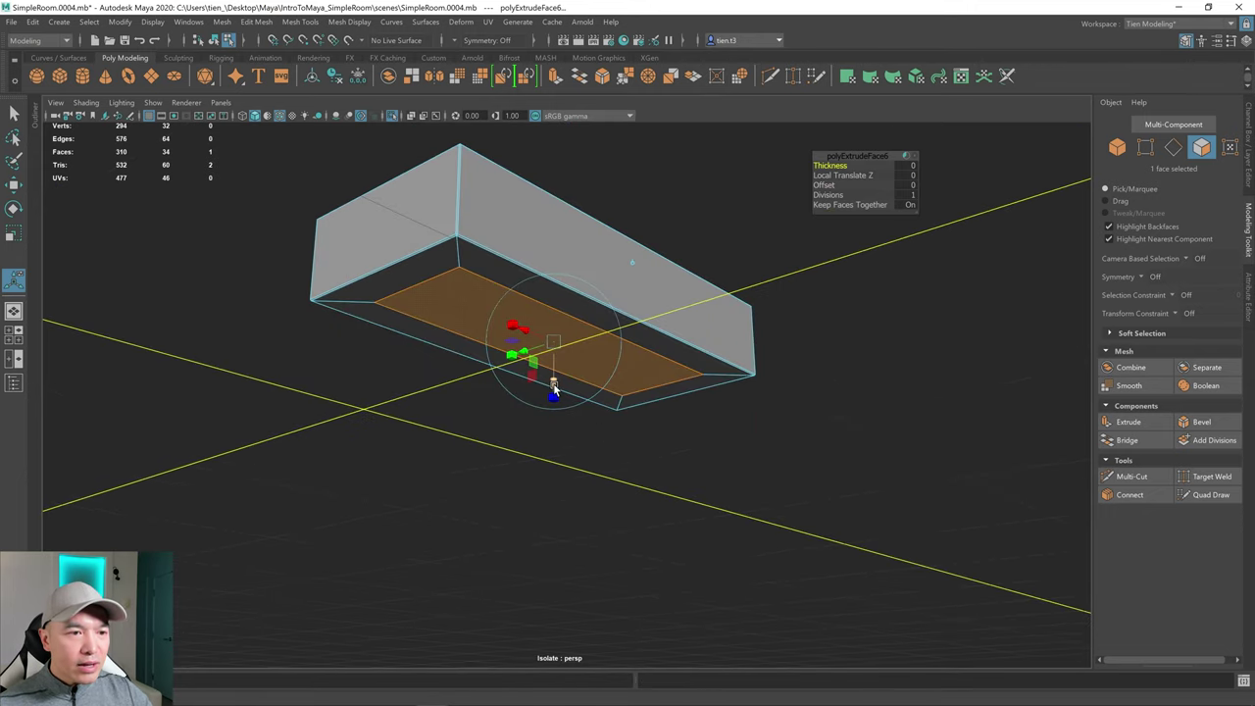
drag(554, 390, 552, 435)
scroll(693, 420, down, 3)
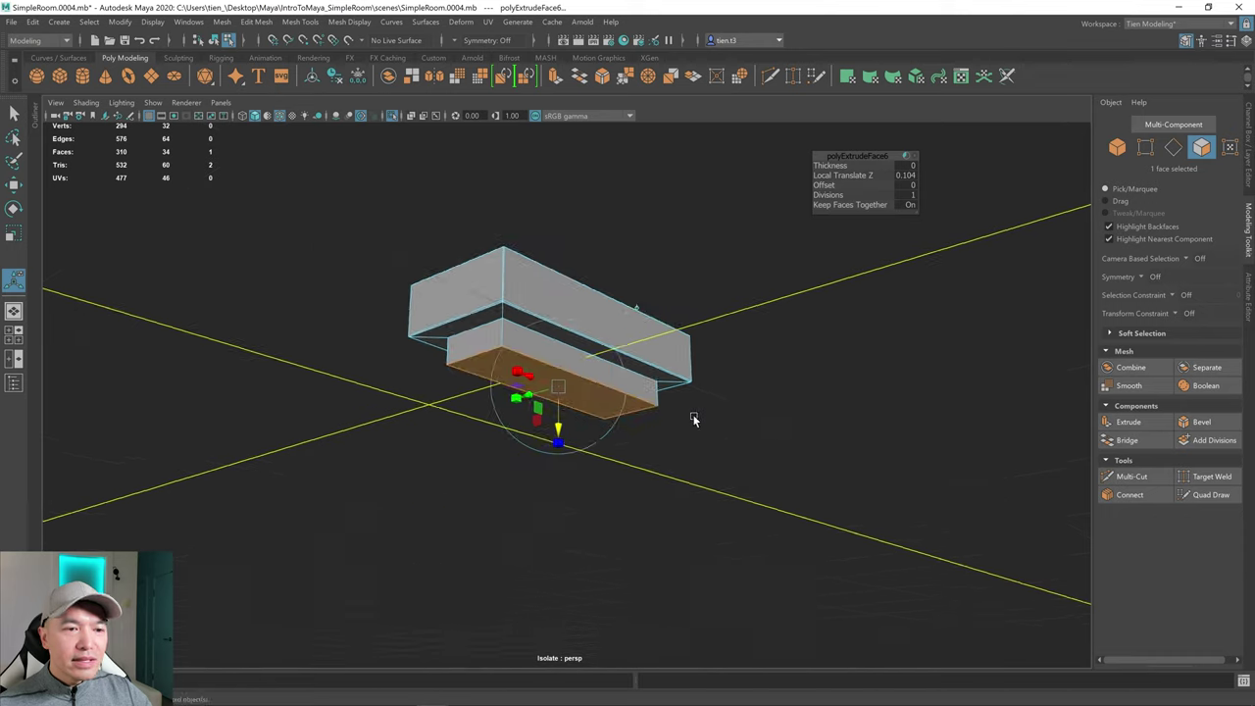
alt+drag(693, 420, 556, 383)
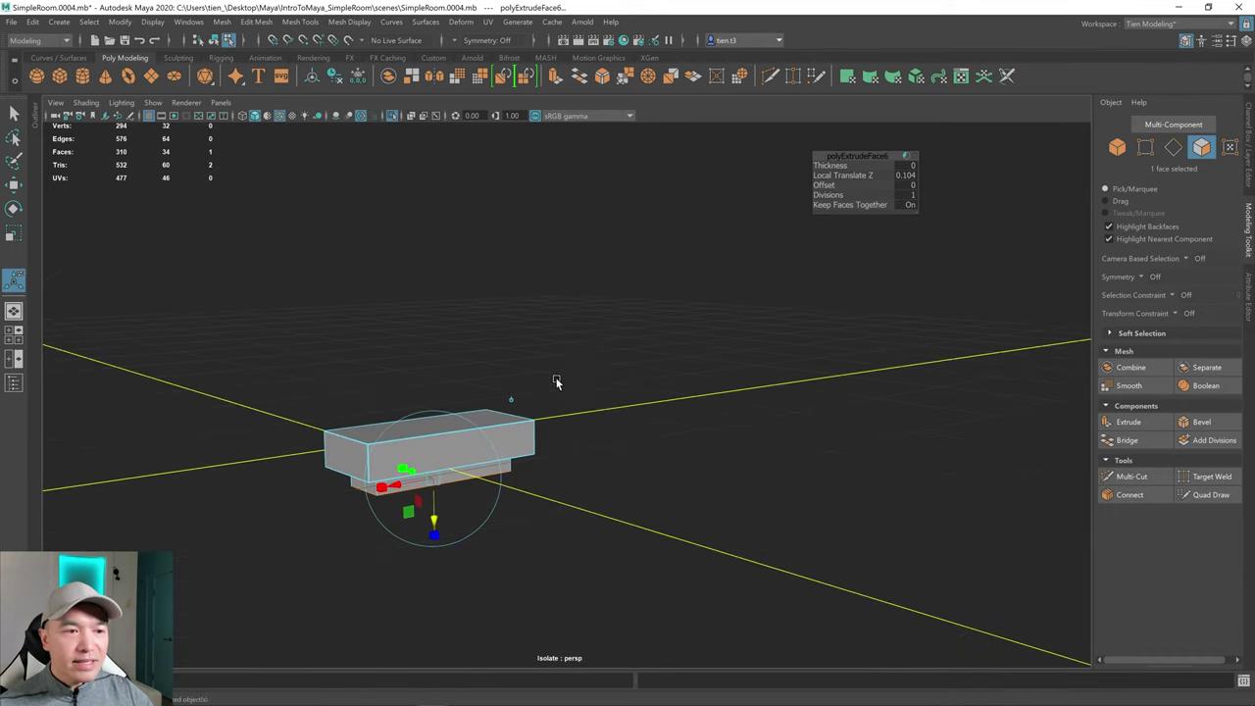
alt+middle_drag(663, 420, 747, 355)
alt+middle_drag(626, 387, 779, 377)
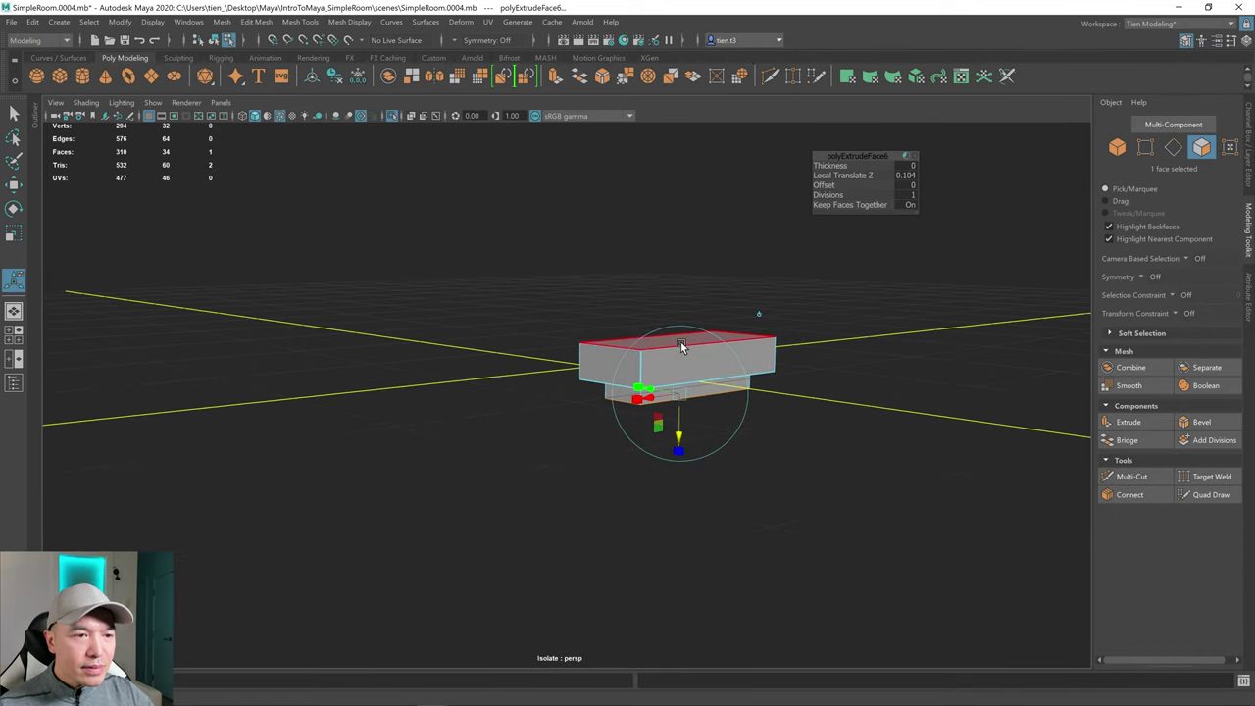
- Return to object selection on the coffee table with the Move tool active, and inspect its base from a level side view
right_drag(717, 294, 798, 271)
alt+drag(799, 272, 732, 339)
mouse_move(732, 340)
alt+middle_down()
mouse_move(719, 353)
mouse_move(747, 330)
alt+middle_up()
alt+drag(694, 371, 647, 418)
key(w)
alt+drag(634, 372, 685, 365)
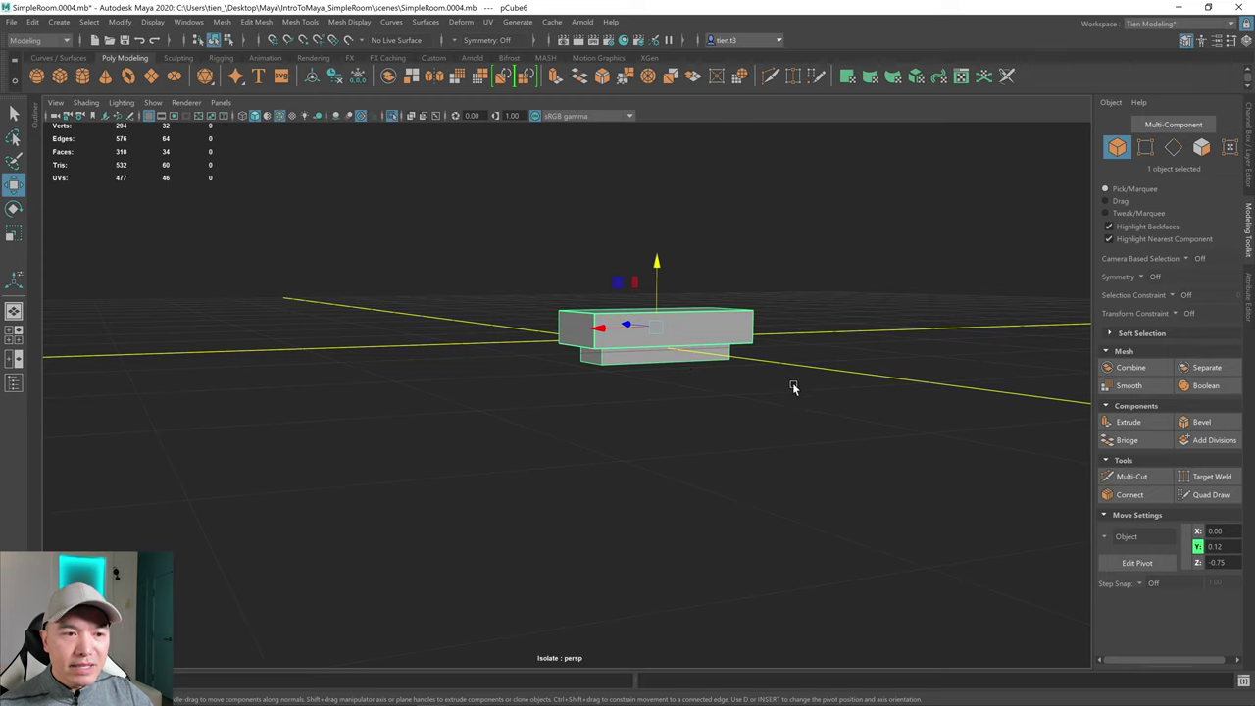
alt+drag(794, 388, 776, 395)
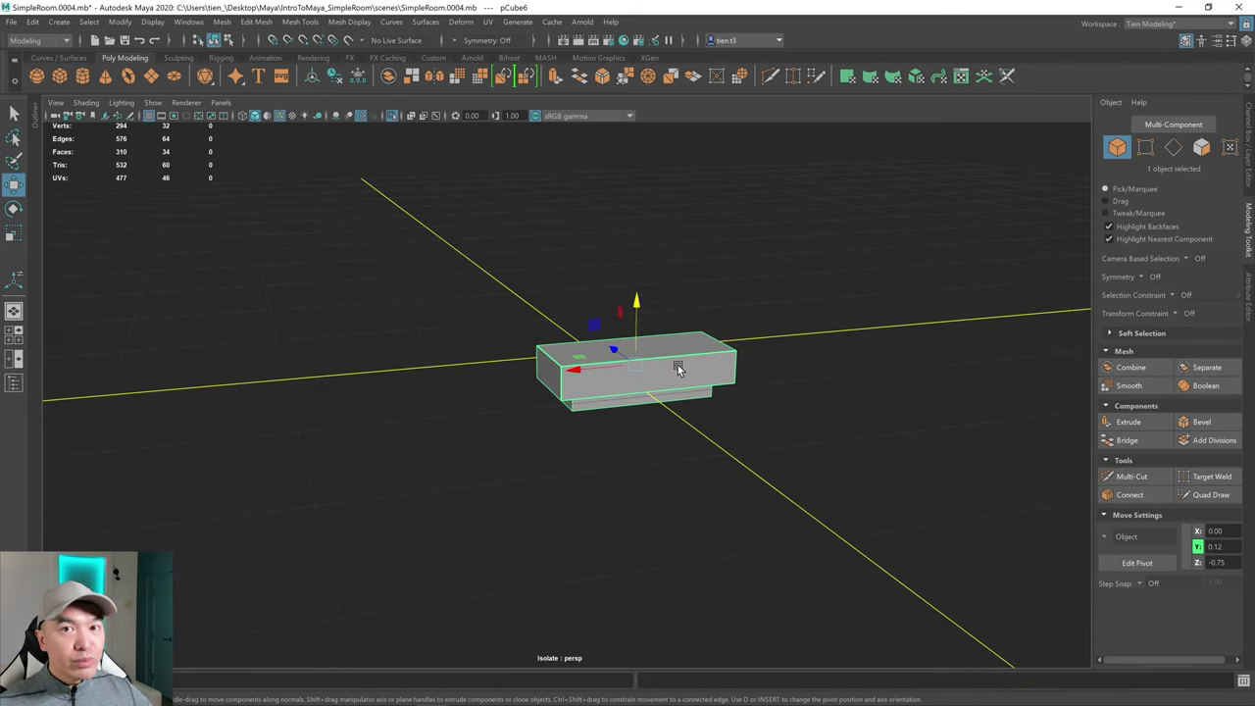
alt+drag(677, 364, 681, 348)
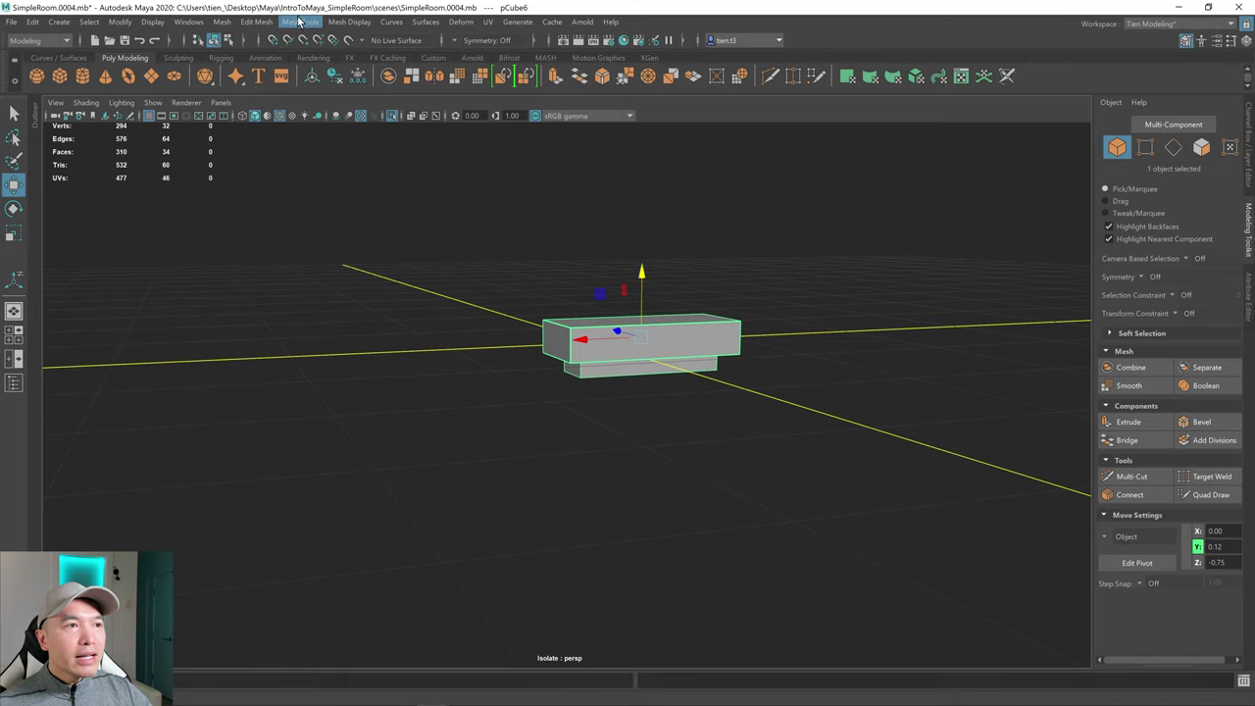
alt+drag(922, 353, 932, 376)
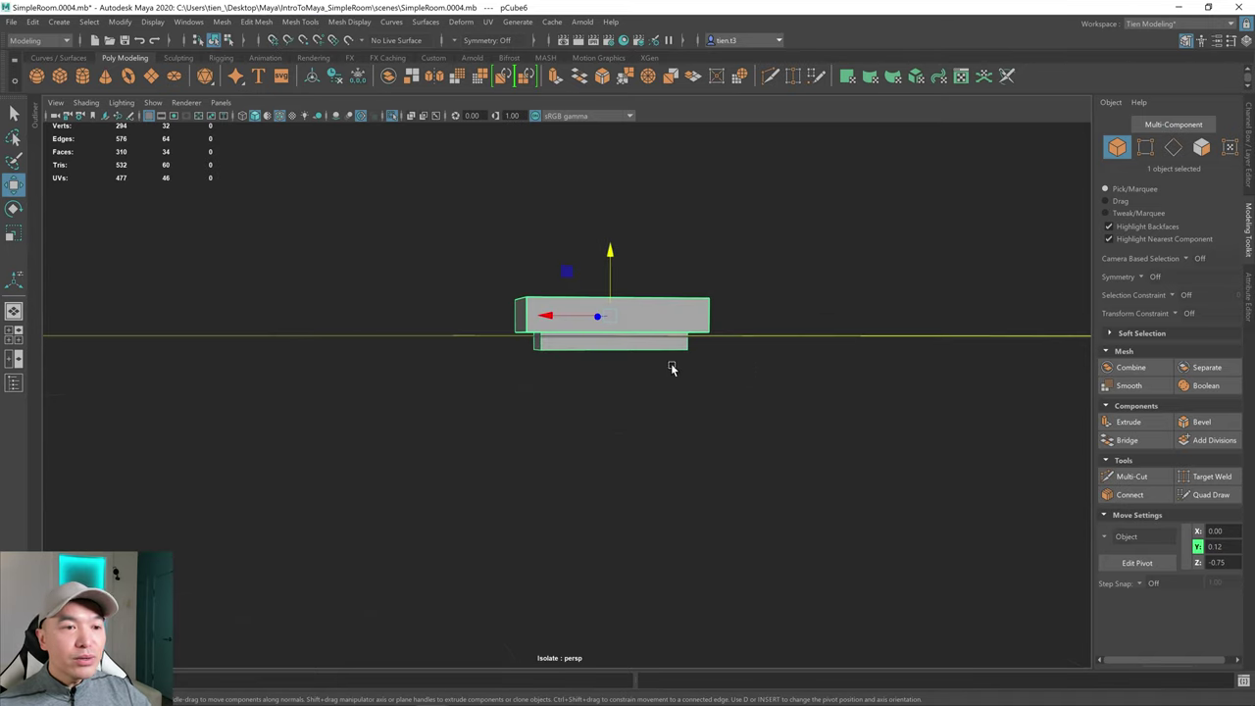
- Move the coffee table's pivot straight down and snap it to a bottom vertex of the base
alt+middle_drag(673, 367, 709, 372)
key(d)
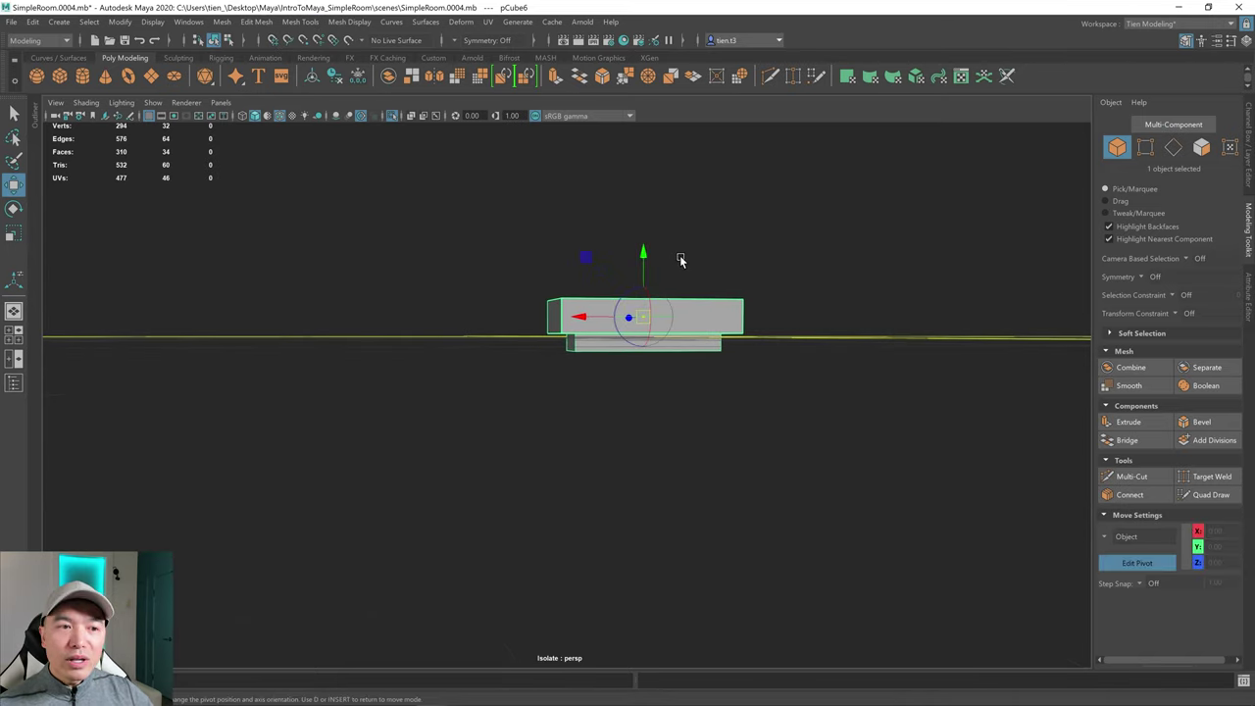
key(v)
drag(641, 255, 608, 440)
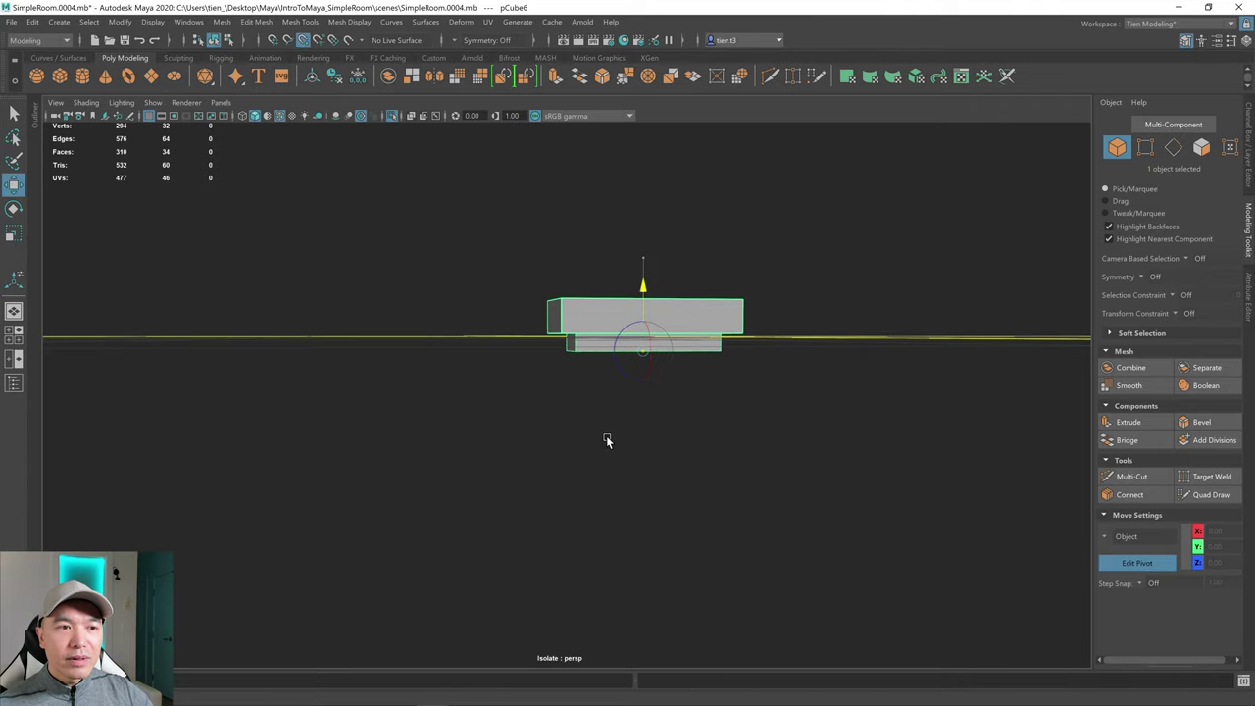
key(d)
- Raise the coffee table with grid snapping so the bottom of its base sits at Y 0
key(x)
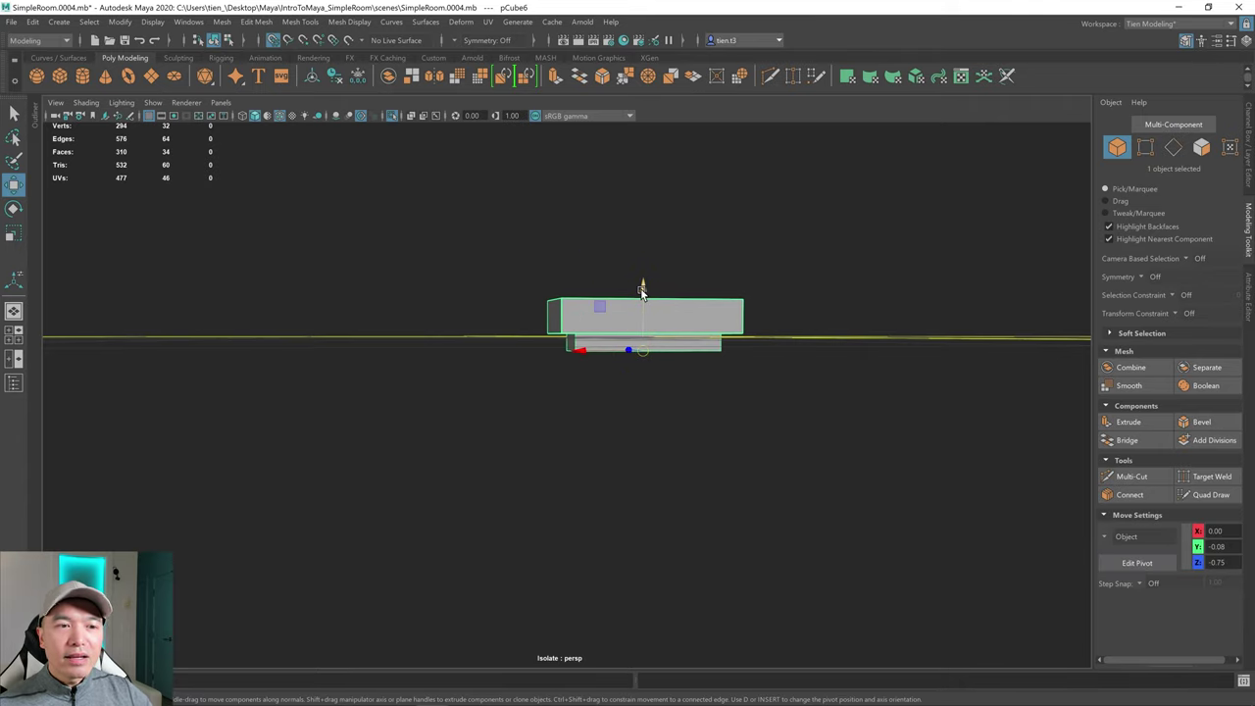
drag(642, 291, 639, 271)
alt+drag(690, 347, 706, 390)
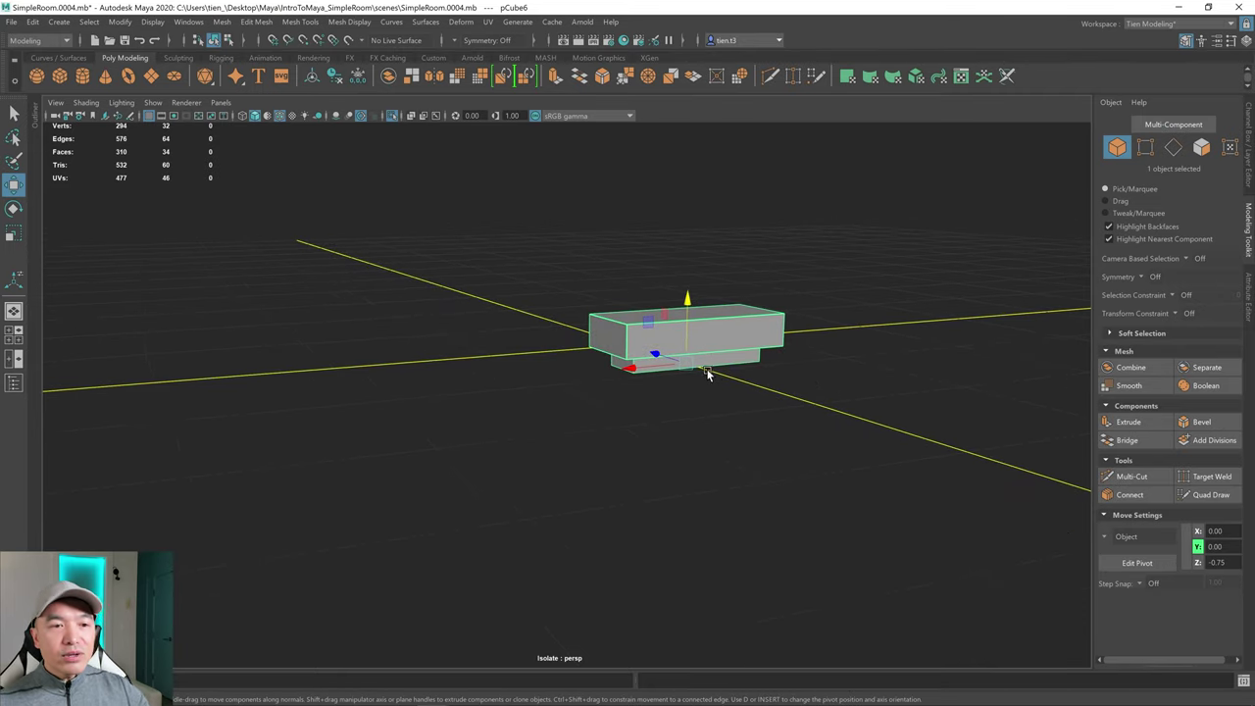
alt+drag(709, 376, 814, 359)
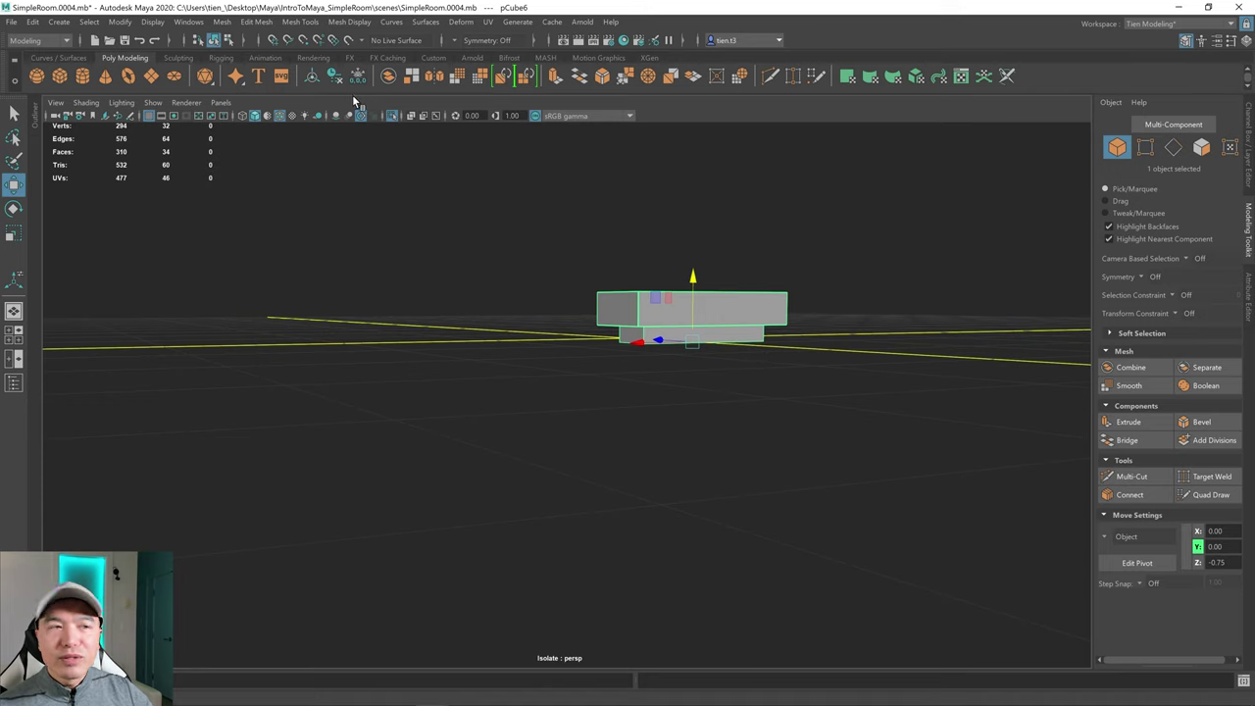
- End the isolation to show the whole room, and examine the coffee table and surrounding furniture from several angles
click(391, 116)
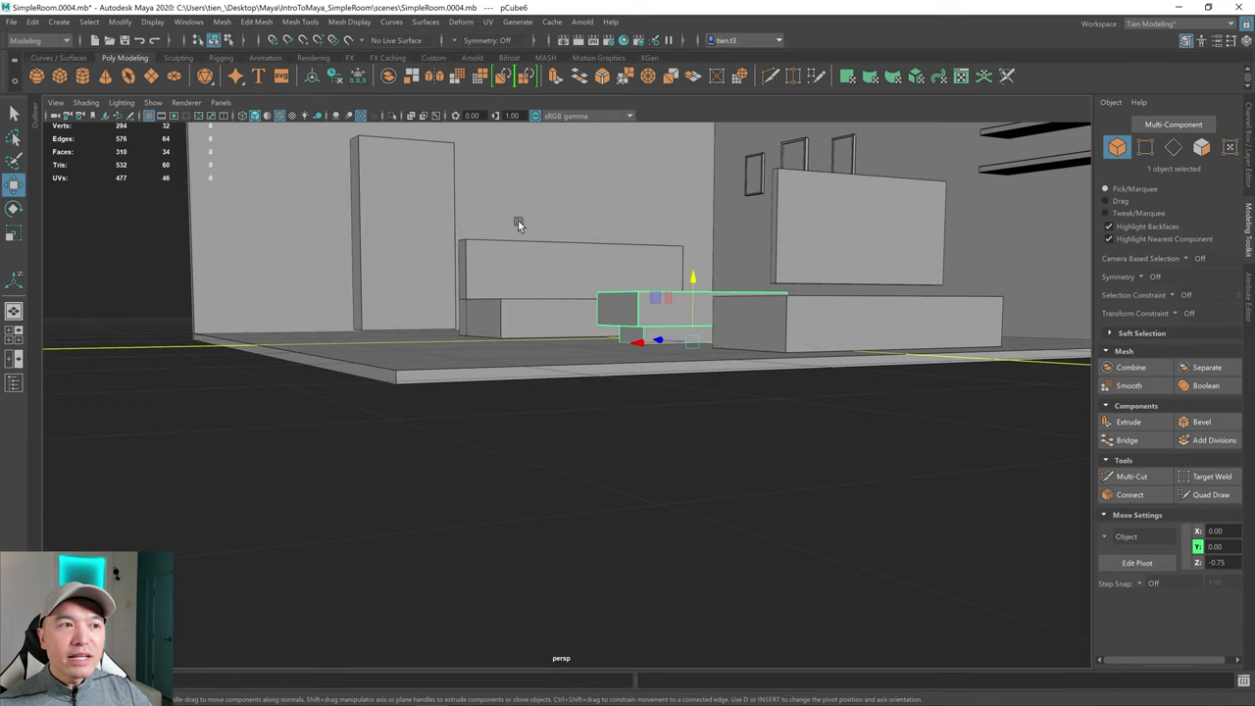
scroll(519, 225, down, 3)
alt+drag(539, 240, 697, 283)
scroll(746, 319, up, 3)
alt+drag(778, 343, 644, 387)
scroll(736, 457, up, 3)
scroll(671, 395, up, 3)
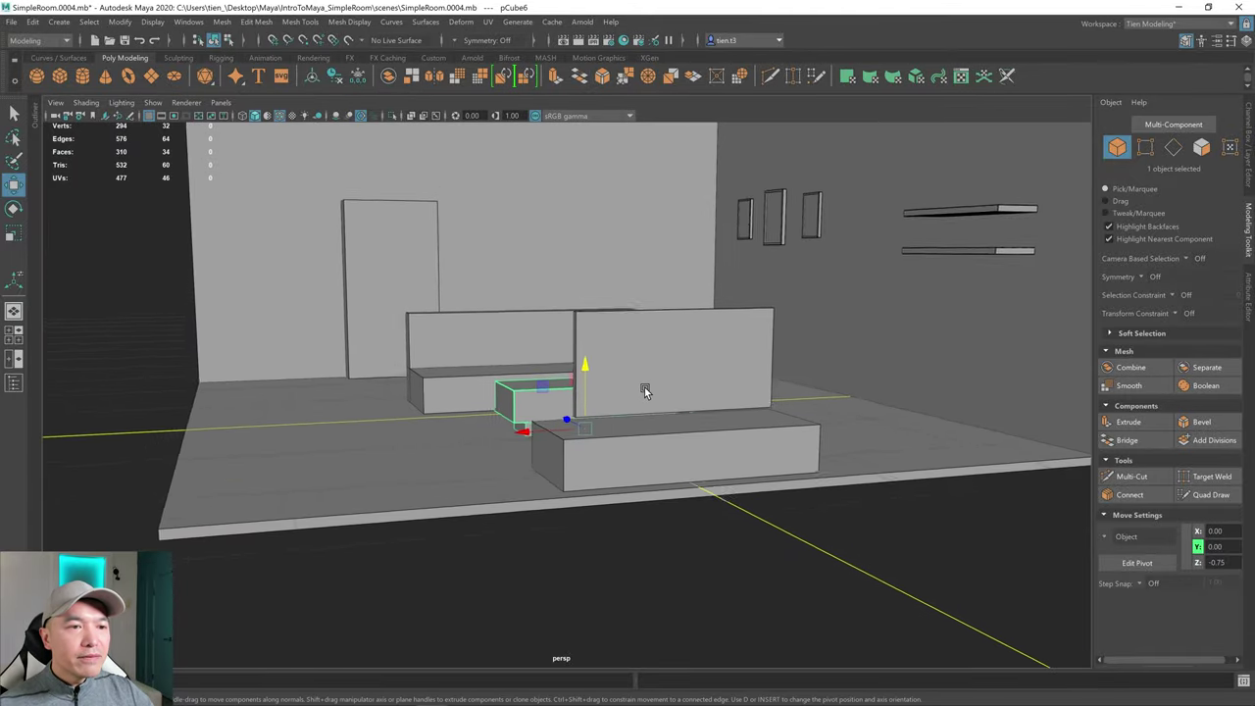
scroll(644, 387, up, 3)
scroll(867, 397, down, 7)
alt+drag(813, 410, 658, 350)
scroll(528, 353, down, 3)
- Select the thin upright panel above the low bench and pick all twelve of its edges
click(553, 329)
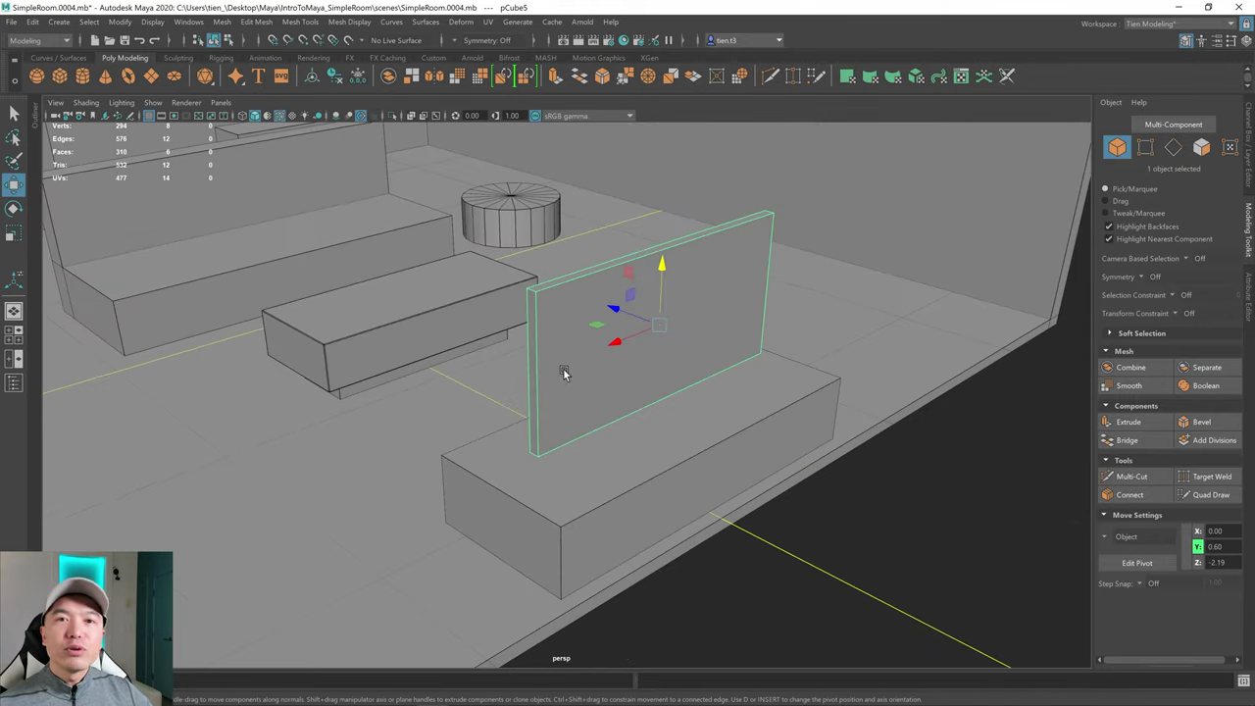
alt+drag(563, 367, 667, 339)
scroll(600, 384, down, 3)
scroll(603, 389, up, 3)
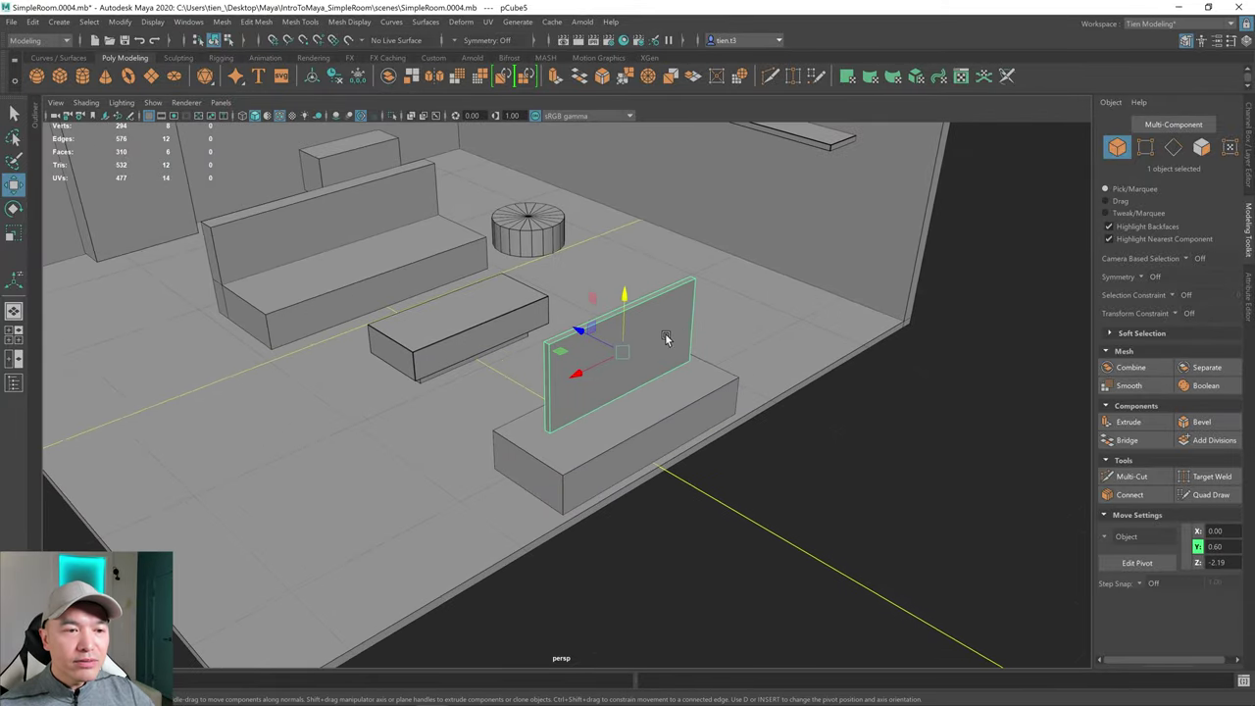
right_drag(651, 315, 657, 257)
drag(462, 257, 788, 477)
scroll(724, 400, up, 3)
alt+drag(725, 404, 745, 398)
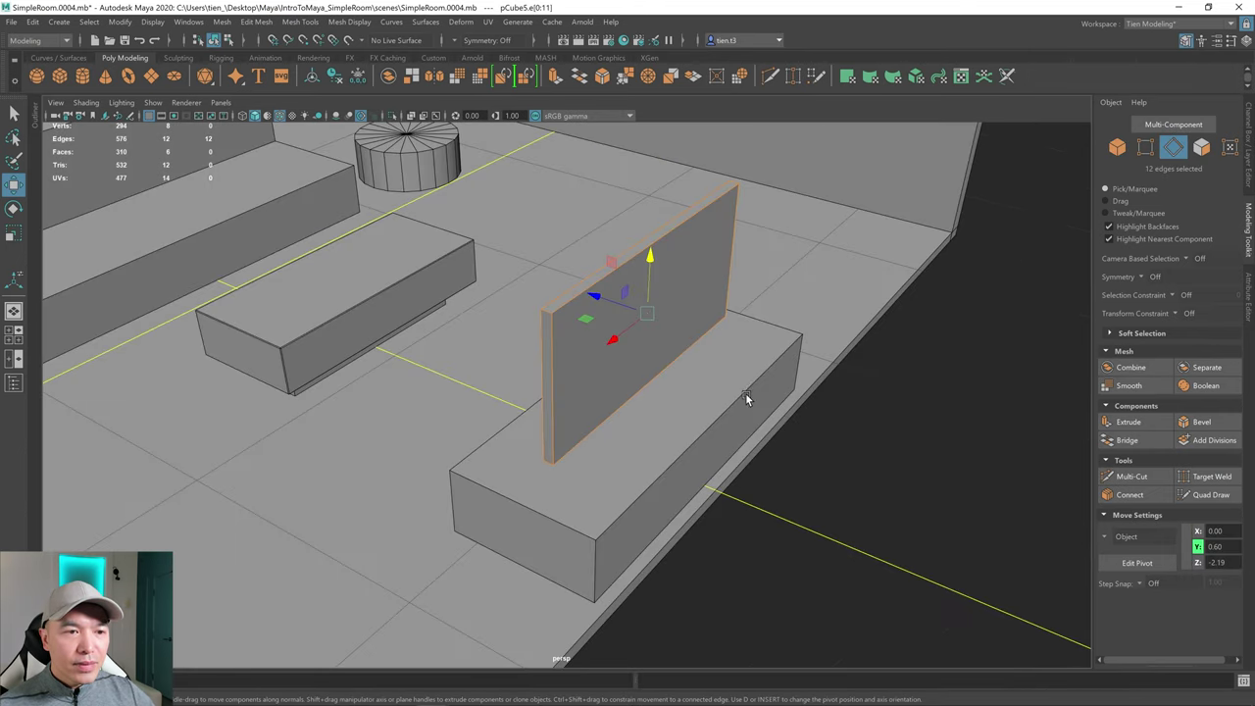
alt+drag(540, 415, 556, 395)
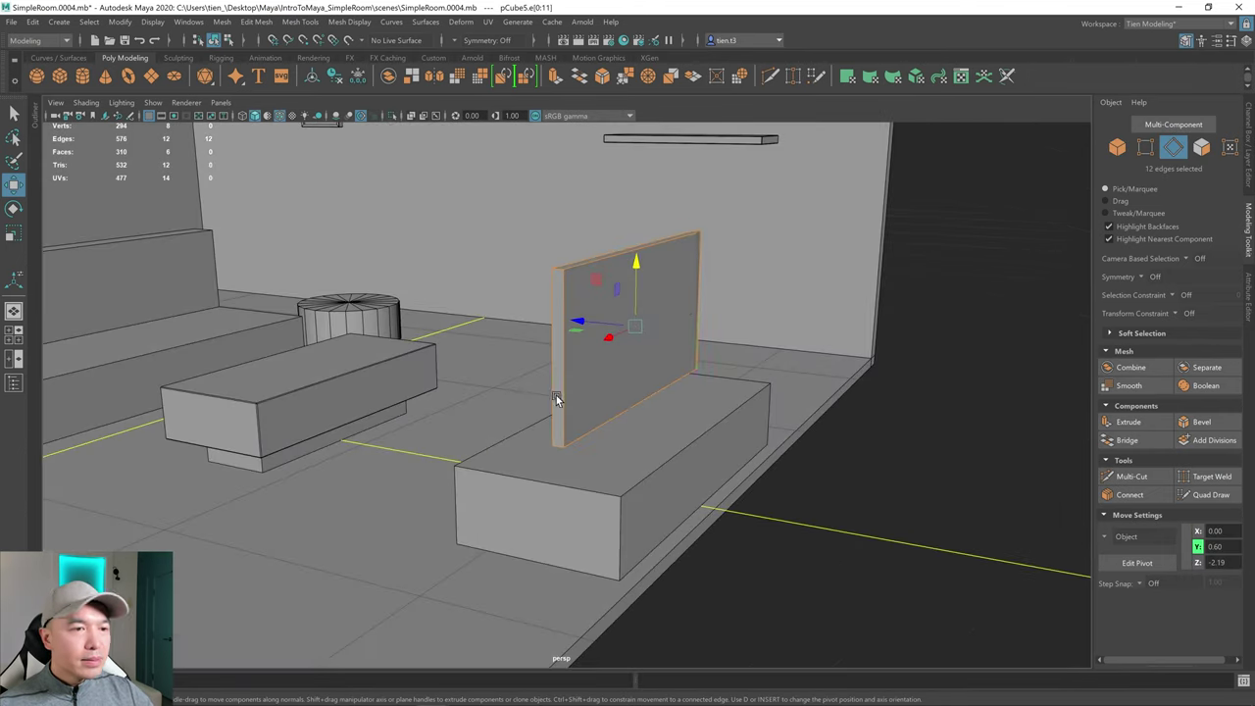
- Bevel the upright panel's selected edges with a fraction of 0.18 and return to object selection
shift+right_drag(674, 314, 733, 319)
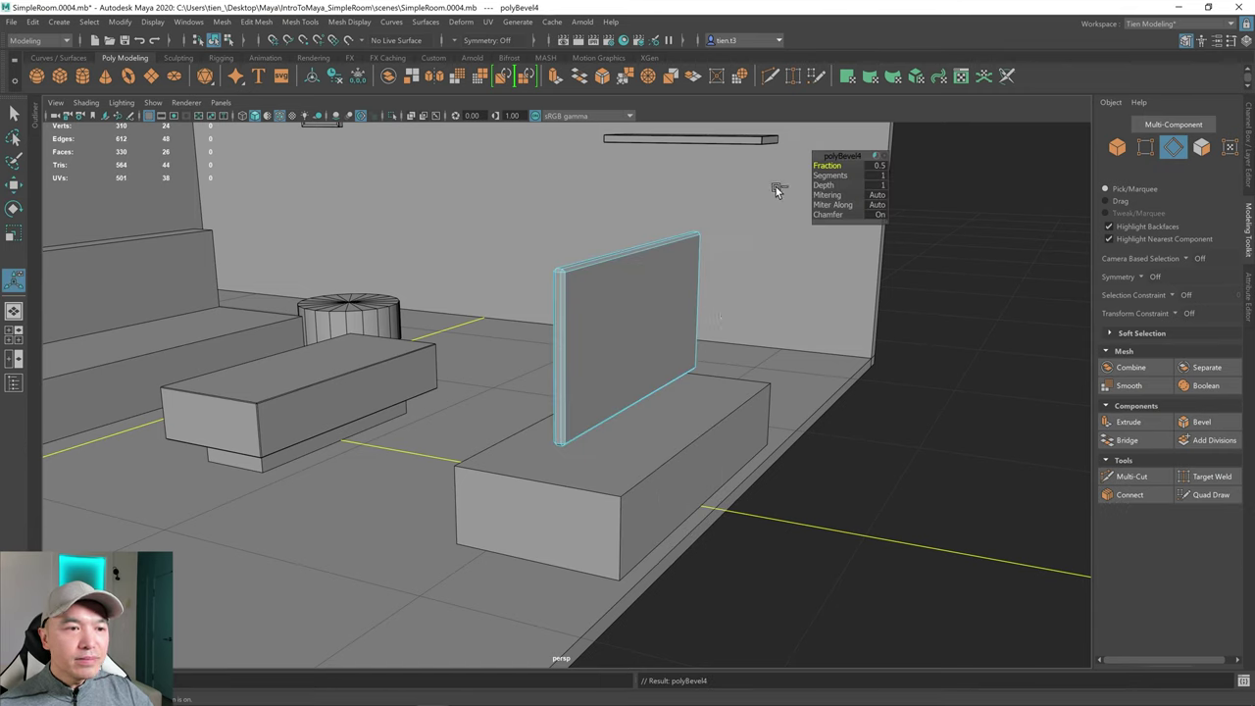
drag(798, 165, 720, 184)
scroll(715, 269, up, 3)
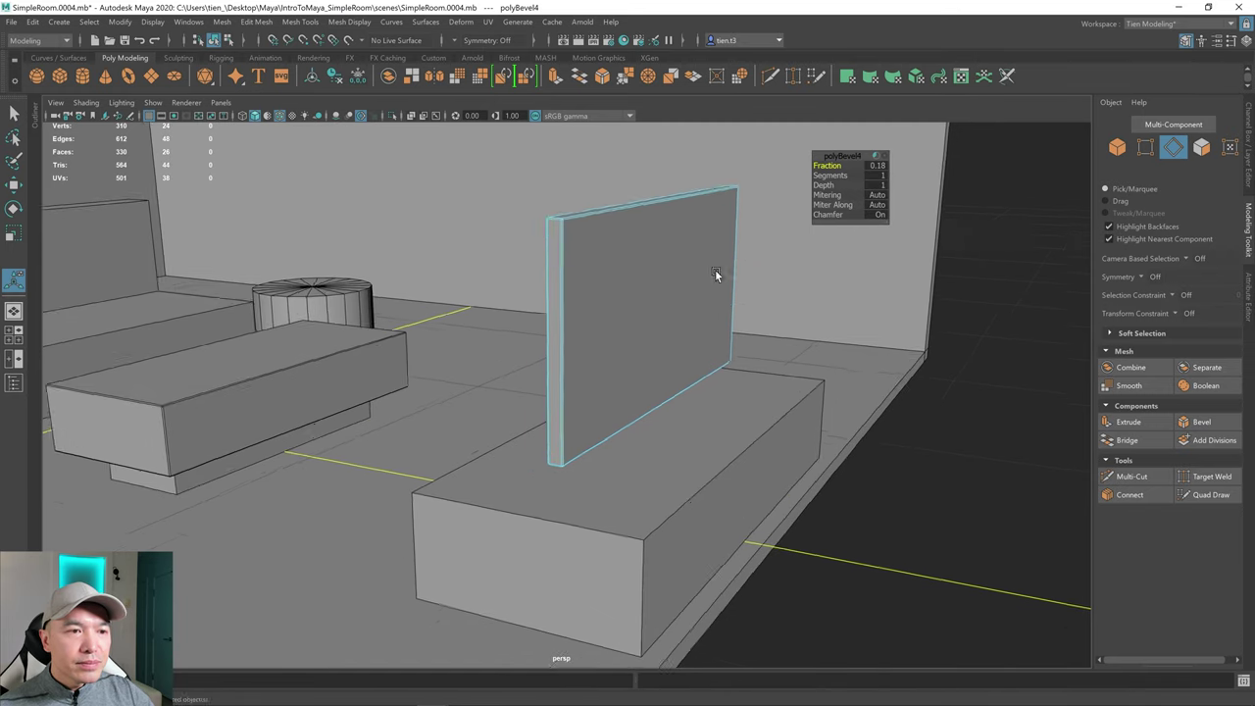
alt+drag(715, 269, 672, 292)
right_drag(649, 281, 726, 226)
scroll(812, 307, down, 3)
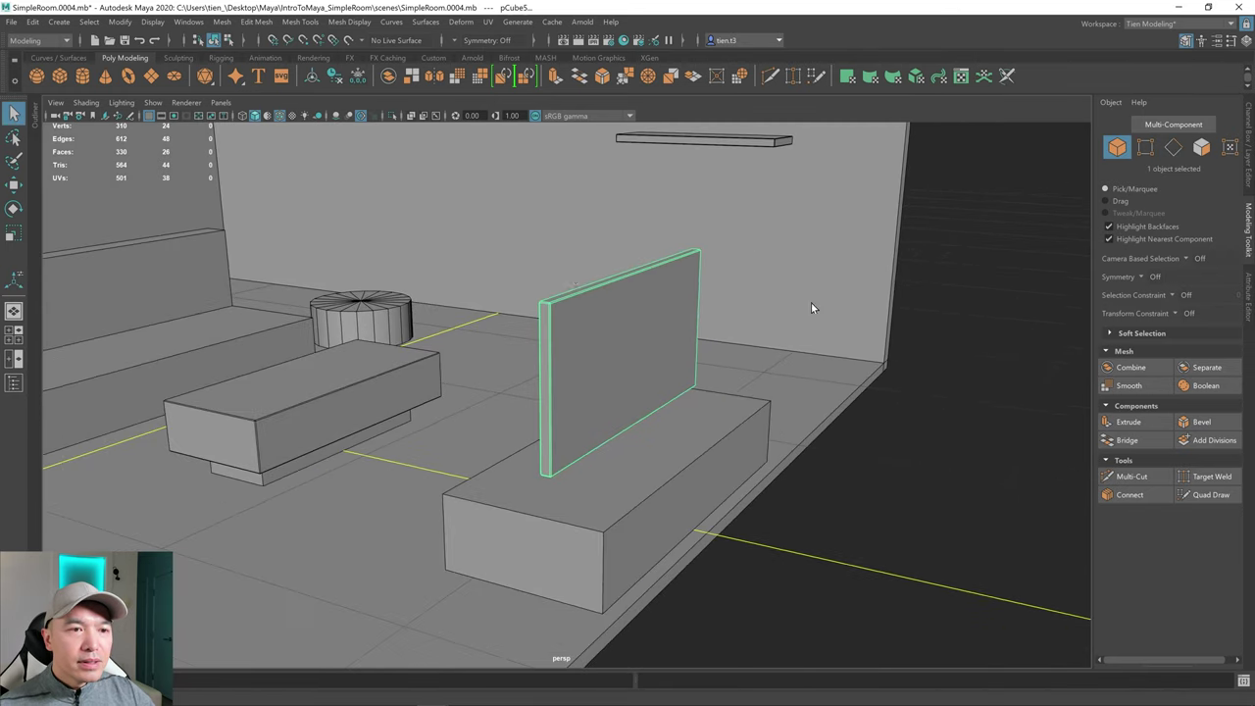
- Clear the selection, hide the wireframe overlay to examine the upright panel's beveled edges, and show the wireframe again
click(988, 366)
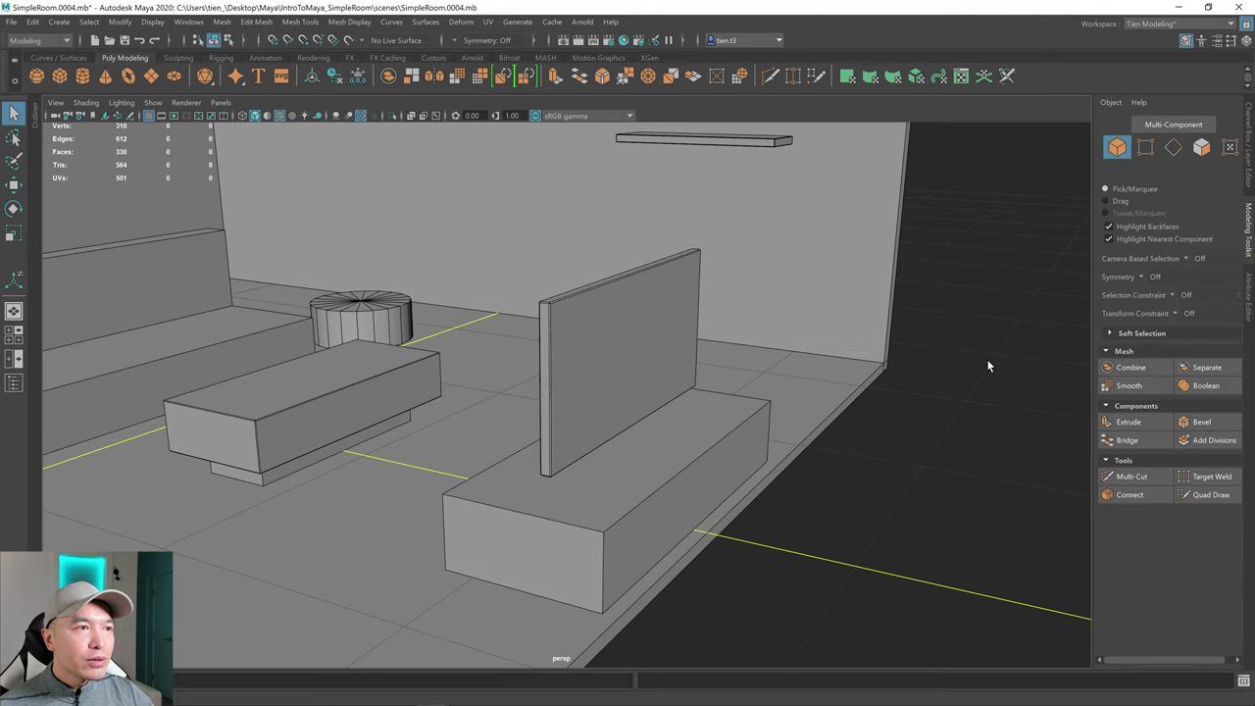
click(279, 117)
scroll(899, 342, up, 3)
alt+drag(899, 342, 865, 350)
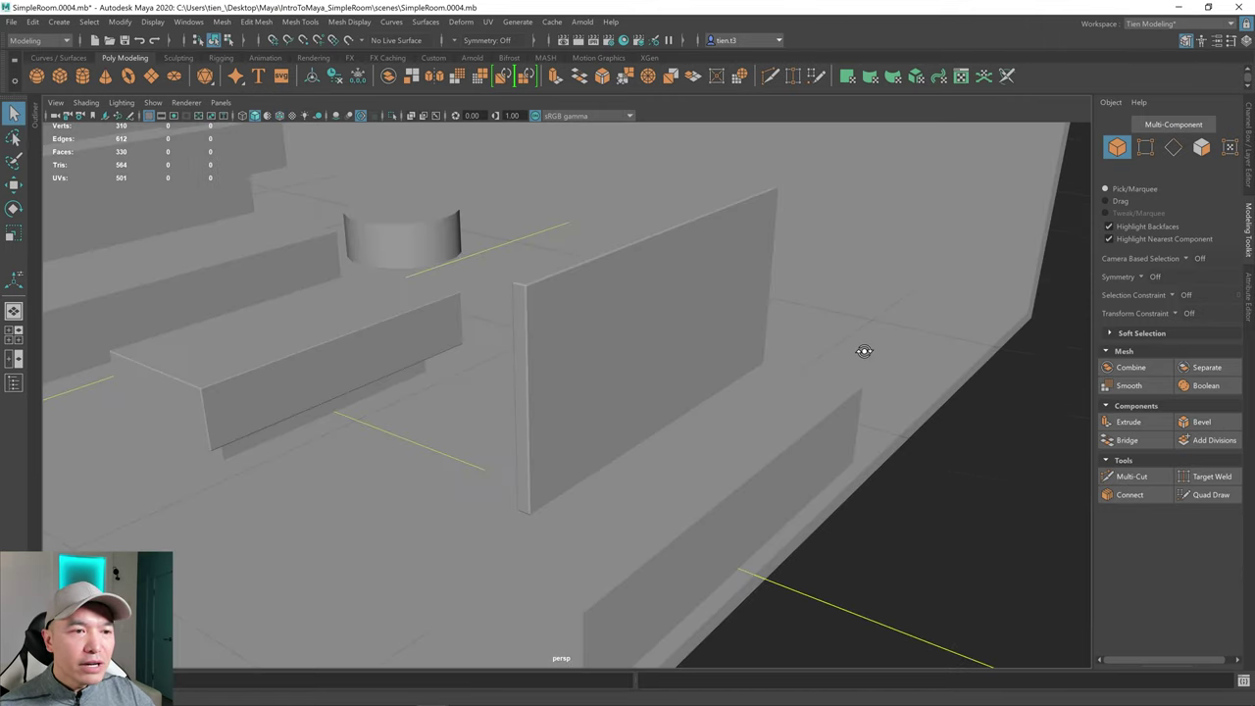
scroll(696, 386, down, 3)
mouse_move(687, 390)
alt+mouse_down()
mouse_move(614, 369)
mouse_move(610, 333)
alt+mouse_up()
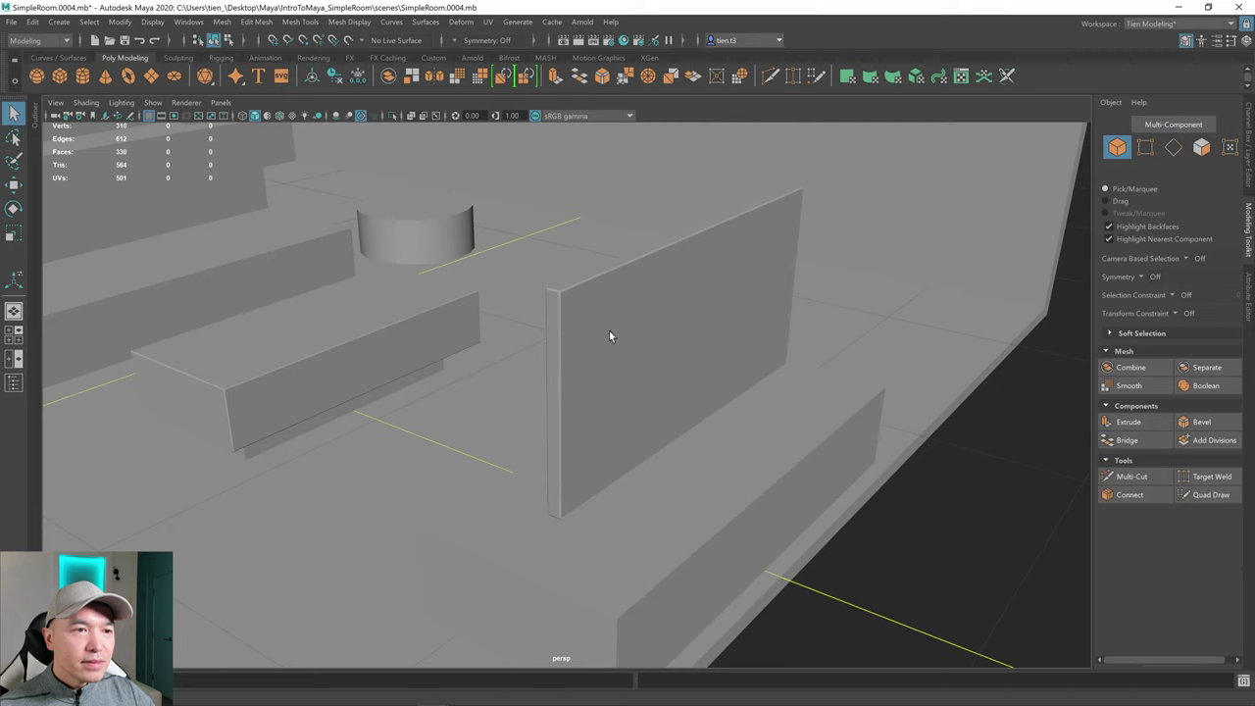
click(278, 116)
- Select the upright panel's large front face and extrude it in place with an offset of 0.017
alt+drag(661, 290, 853, 345)
scroll(806, 328, up, 3)
scroll(755, 327, down, 2)
alt+drag(731, 333, 704, 333)
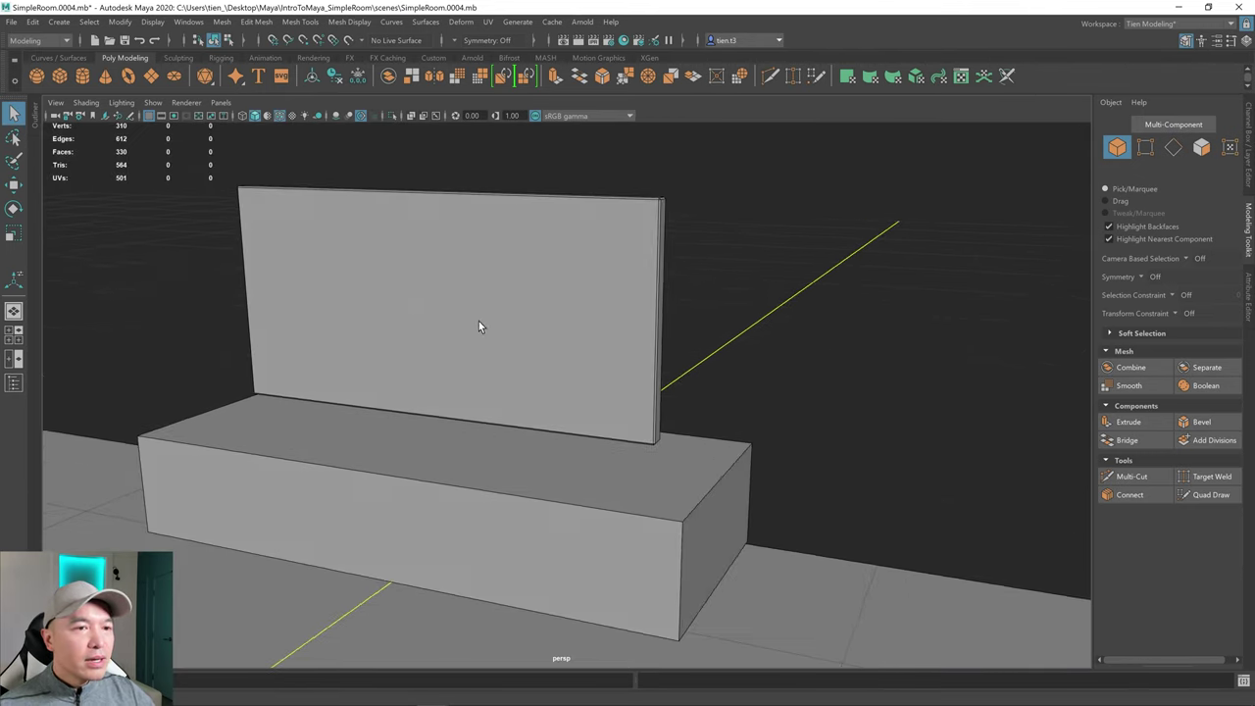
click(448, 280)
right_drag(544, 268, 538, 302)
click(537, 302)
scroll(815, 435, up, 4)
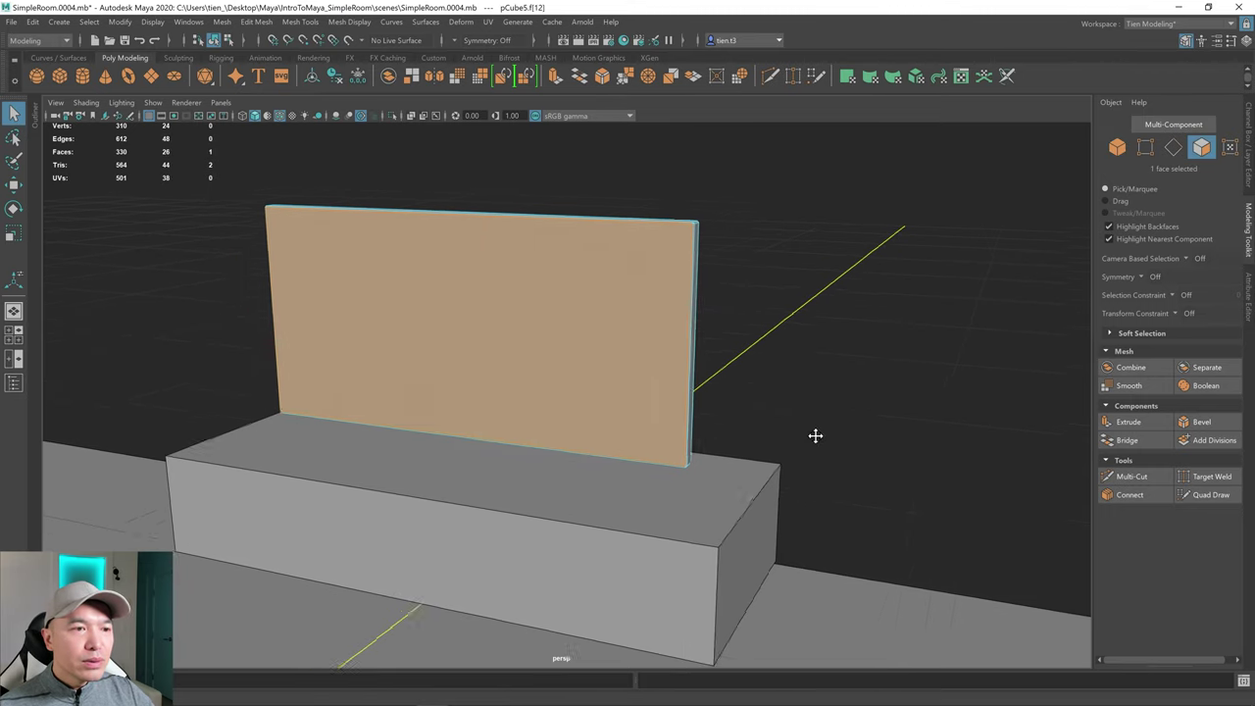
scroll(833, 439, down, 3)
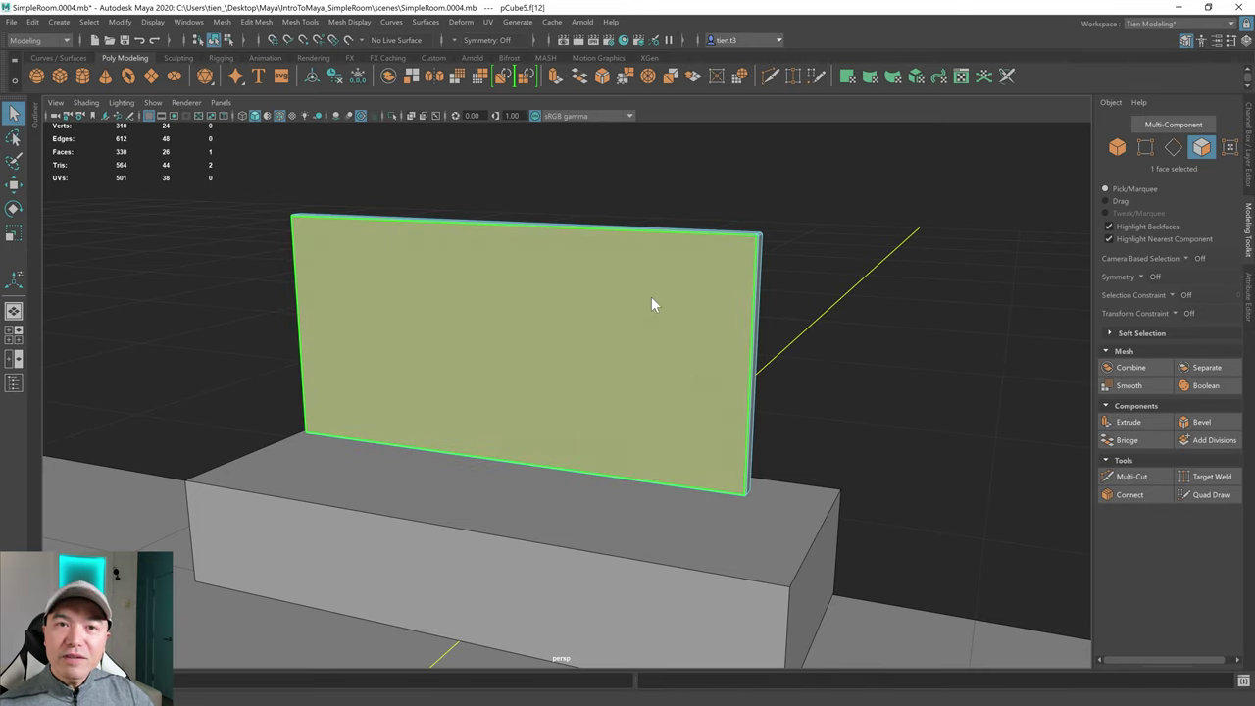
shift+right_drag(652, 296, 727, 320)
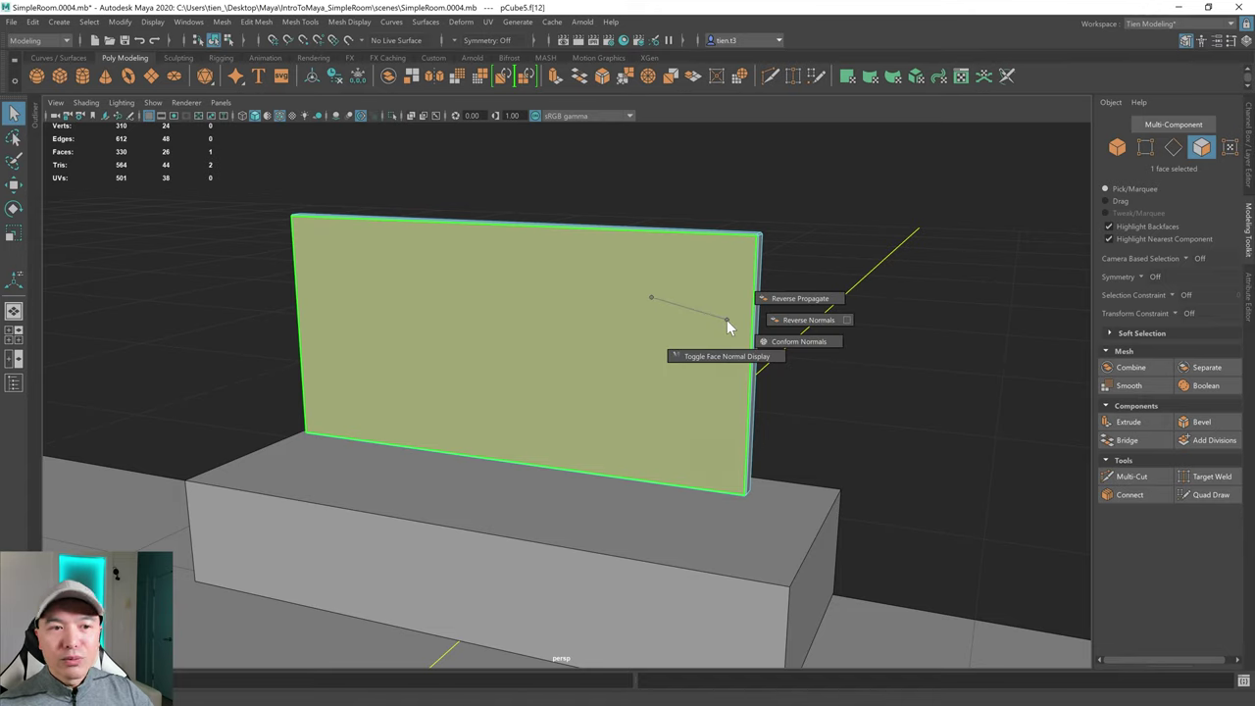
shift+right_drag(727, 320, 651, 338)
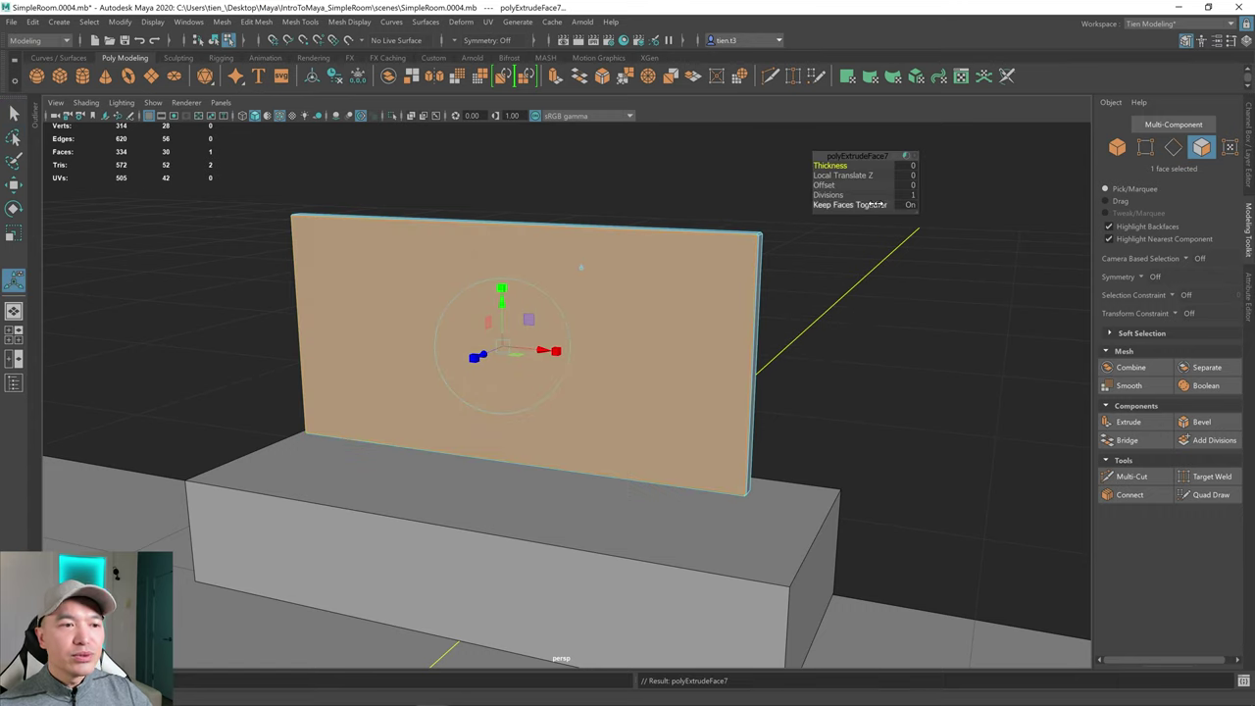
drag(820, 184, 824, 185)
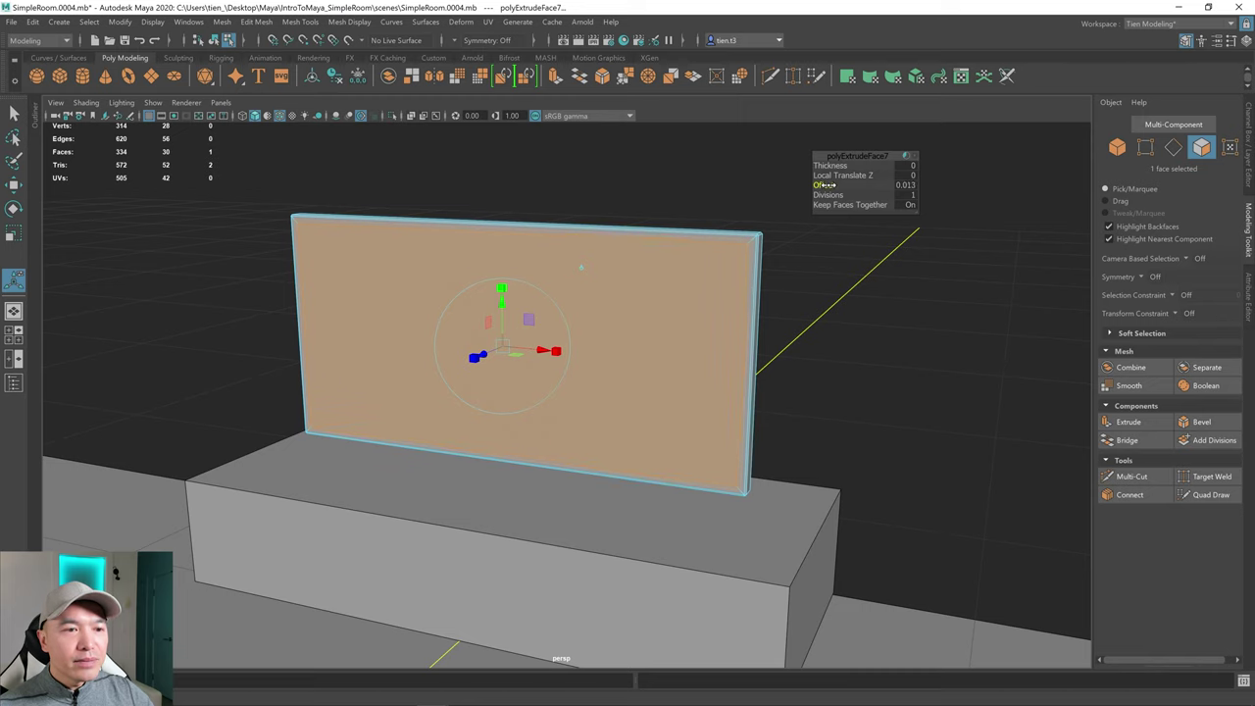
scroll(618, 406, up, 6)
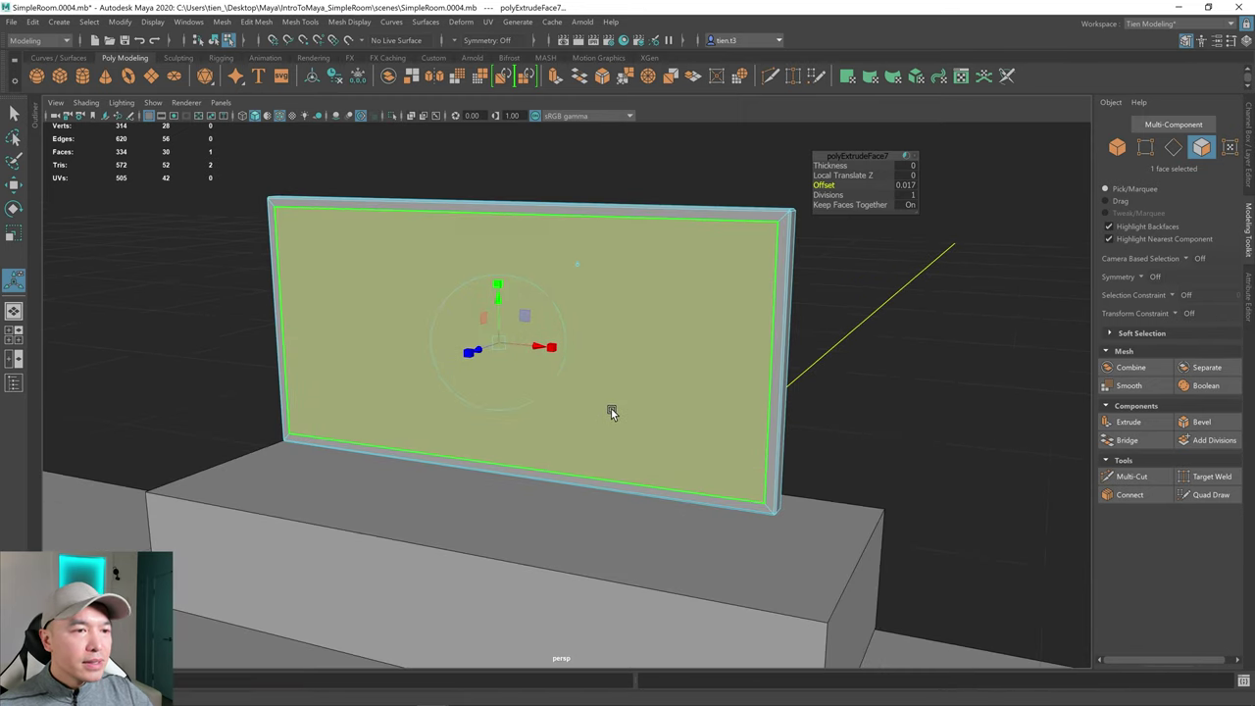
- Extrude the inset face slightly inward to recess it within the panel's border, return to object selection and deselect the panel
alt+drag(629, 406, 544, 451)
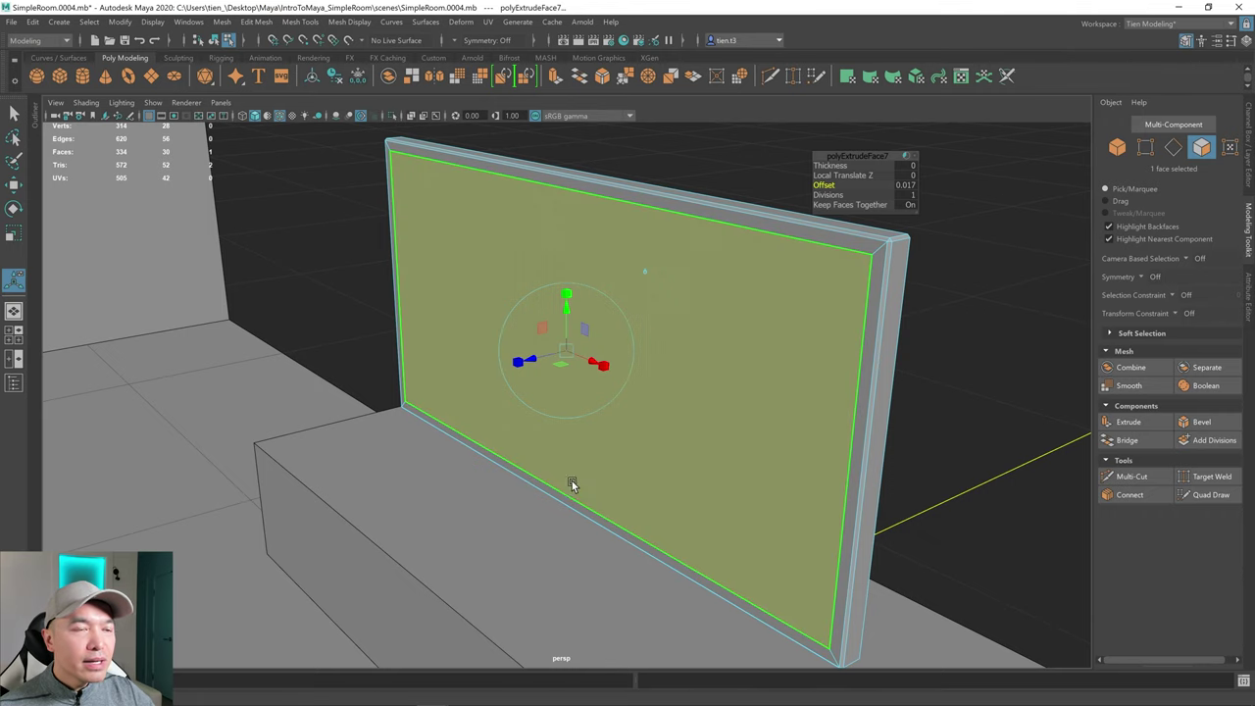
key(ctrl+e)
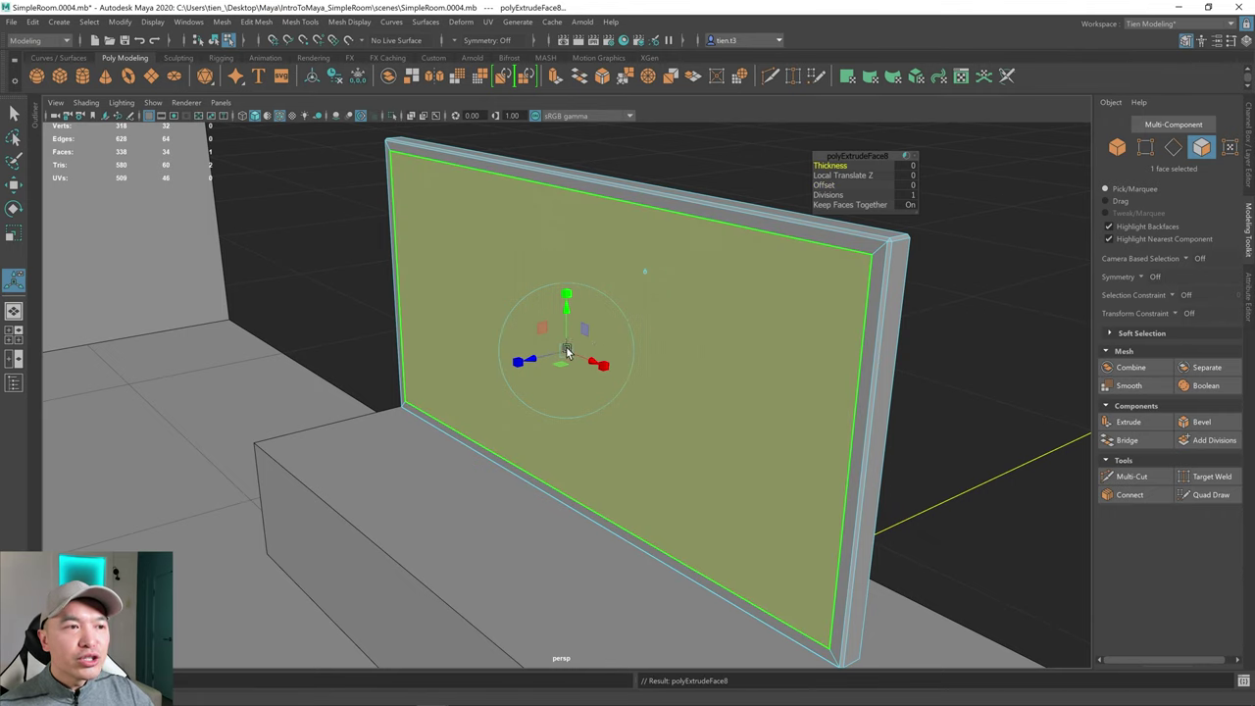
drag(535, 358, 536, 373)
scroll(543, 364, down, 5)
right_drag(537, 358, 611, 310)
scroll(778, 346, down, 3)
alt+drag(778, 346, 639, 362)
scroll(740, 331, down, 2)
alt+middle_drag(739, 331, 700, 480)
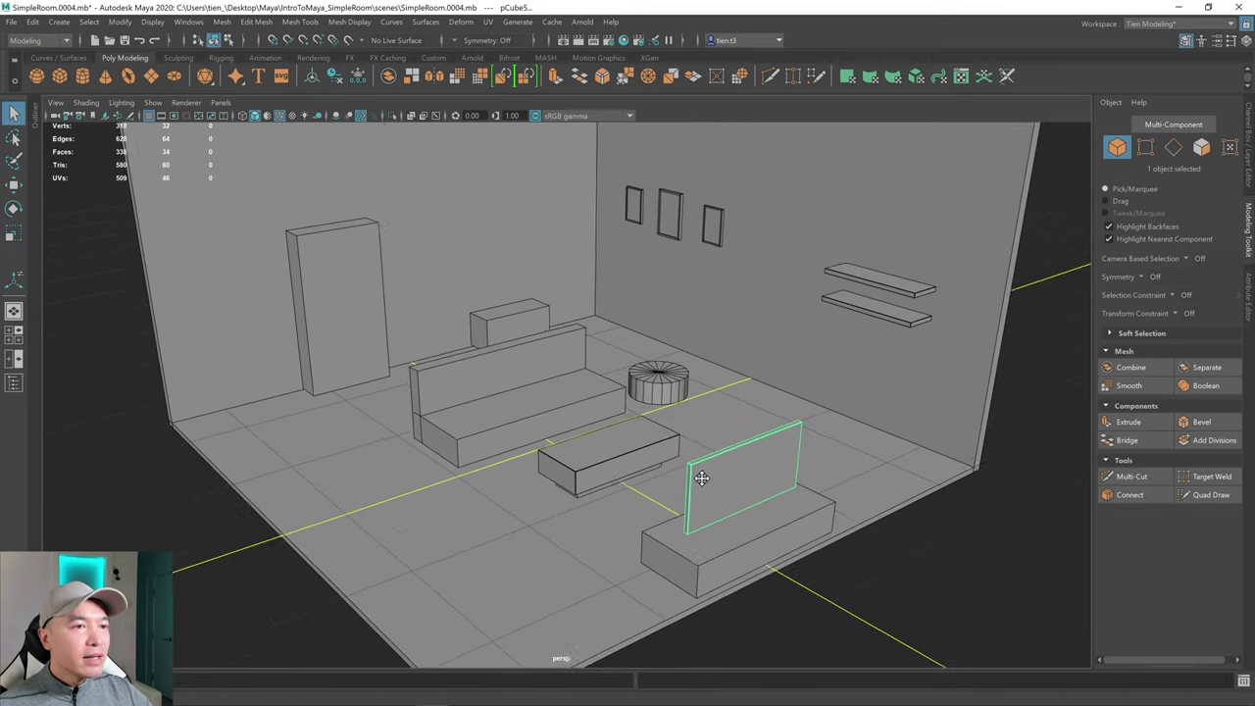
alt+drag(700, 482, 712, 468)
click(688, 412)
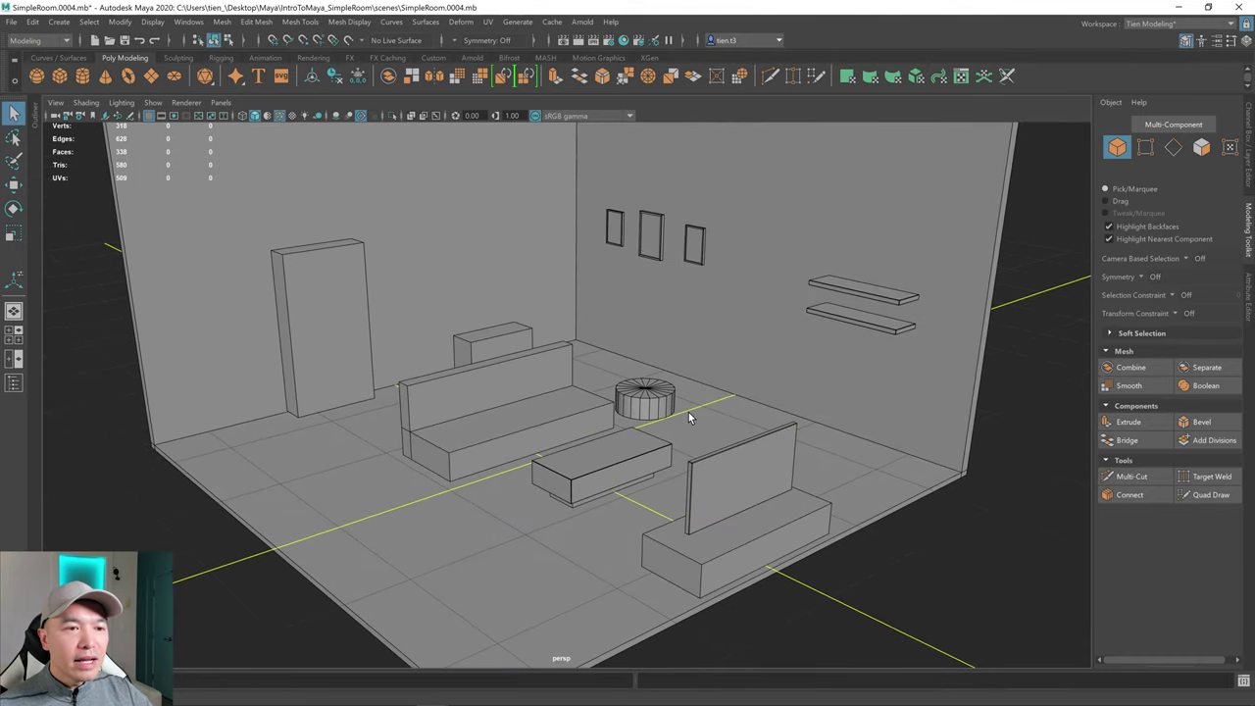
- Select the cylinder beside the sofa and isolate it in the view
click(661, 406)
alt+right_drag(664, 408, 785, 482)
alt+middle_drag(784, 482, 608, 459)
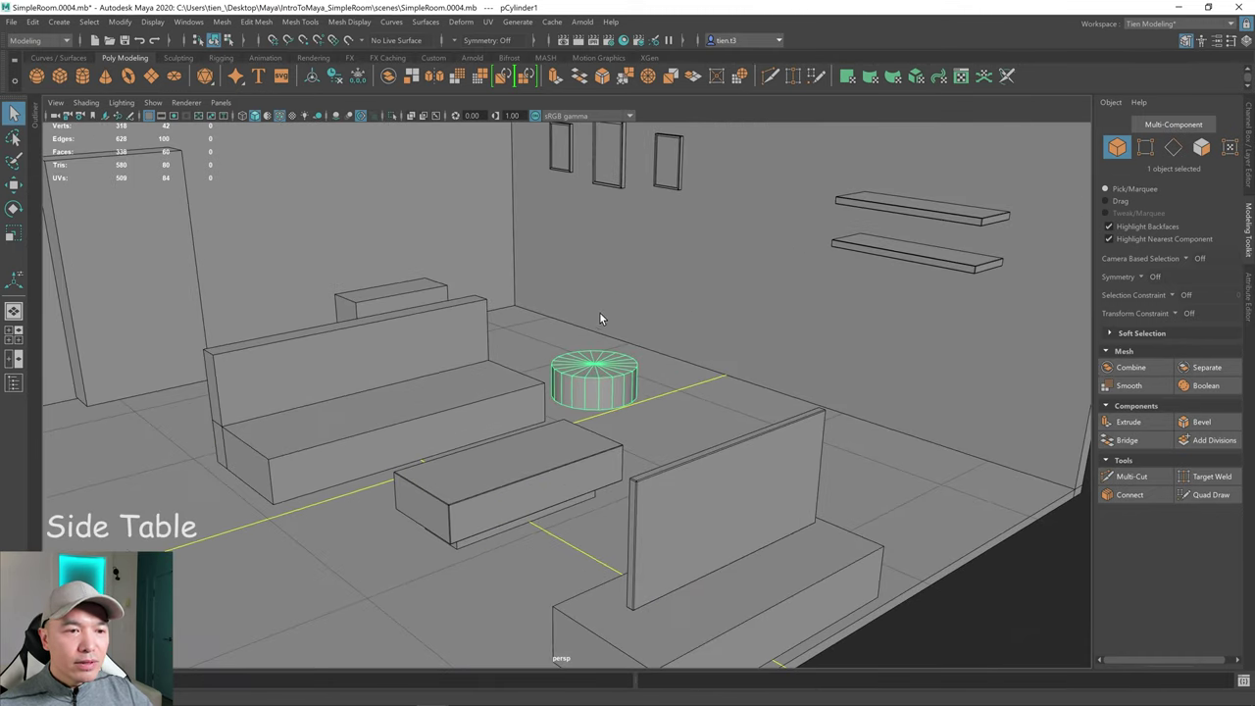
scroll(600, 338, up, 3)
scroll(605, 363, up, 1)
scroll(603, 369, up, 1)
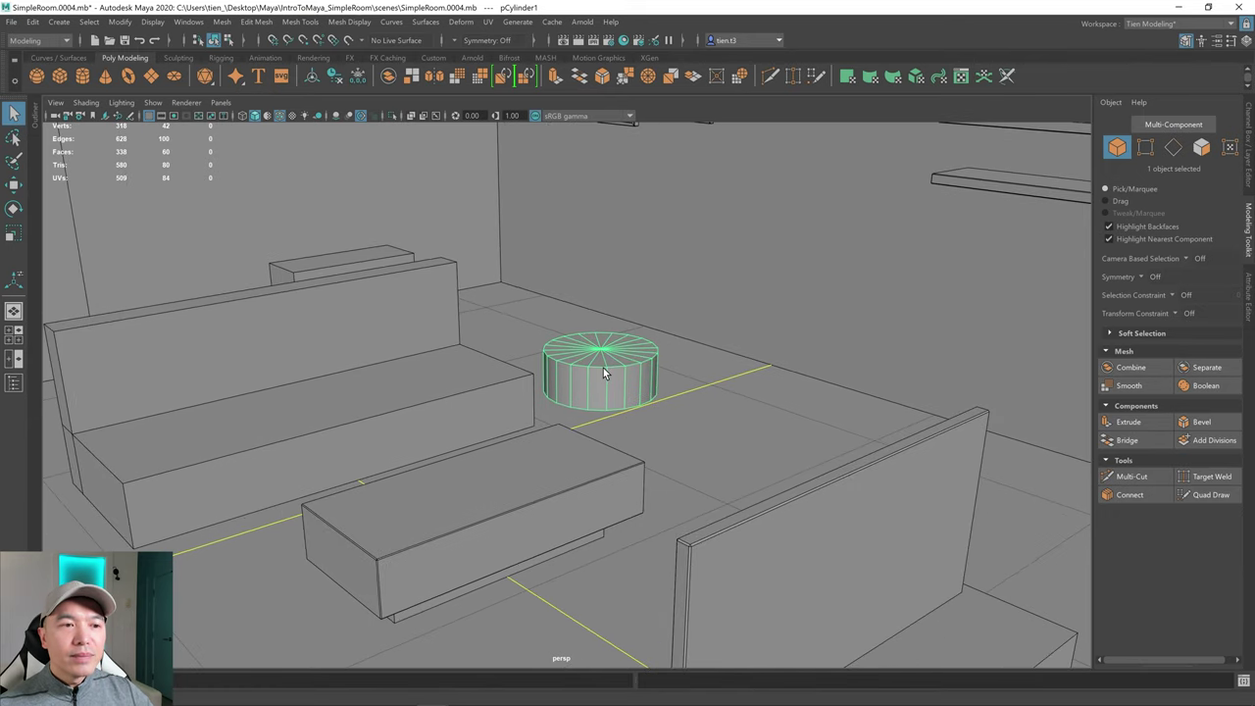
scroll(603, 367, up, 3)
scroll(606, 369, down, 1)
alt+drag(608, 370, 545, 247)
key(w)
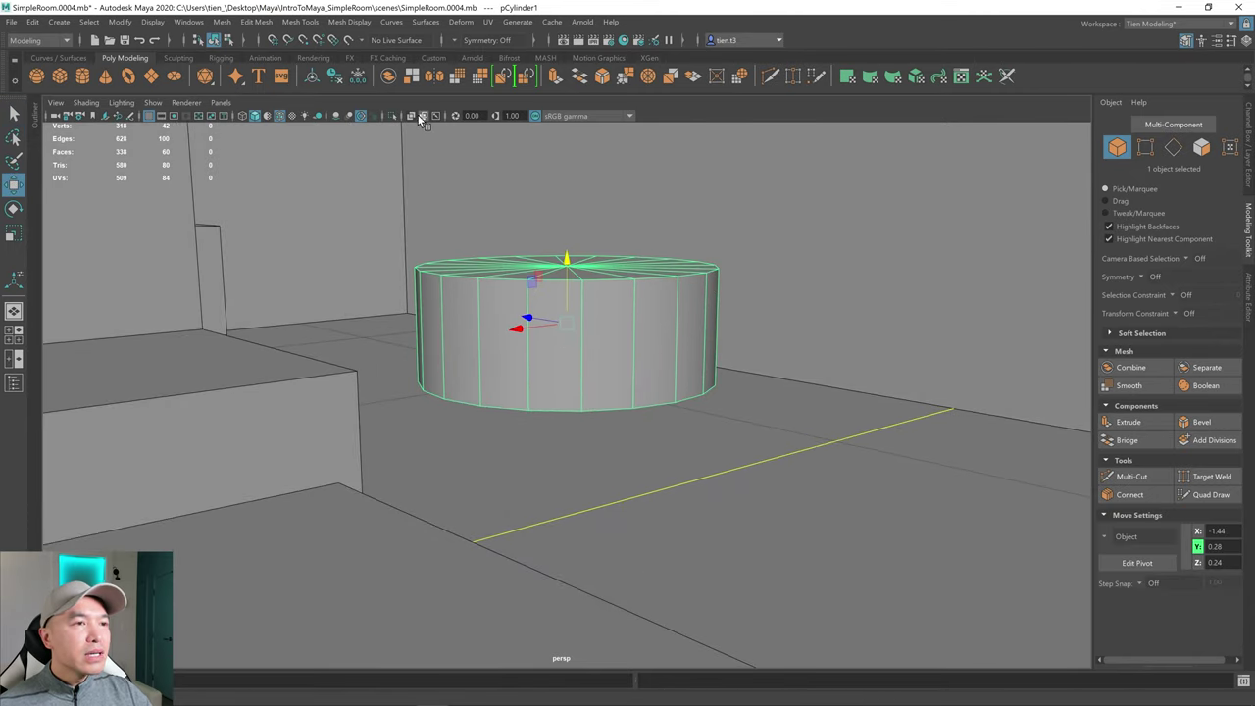
click(392, 116)
scroll(504, 339, down, 3)
alt+drag(504, 340, 527, 337)
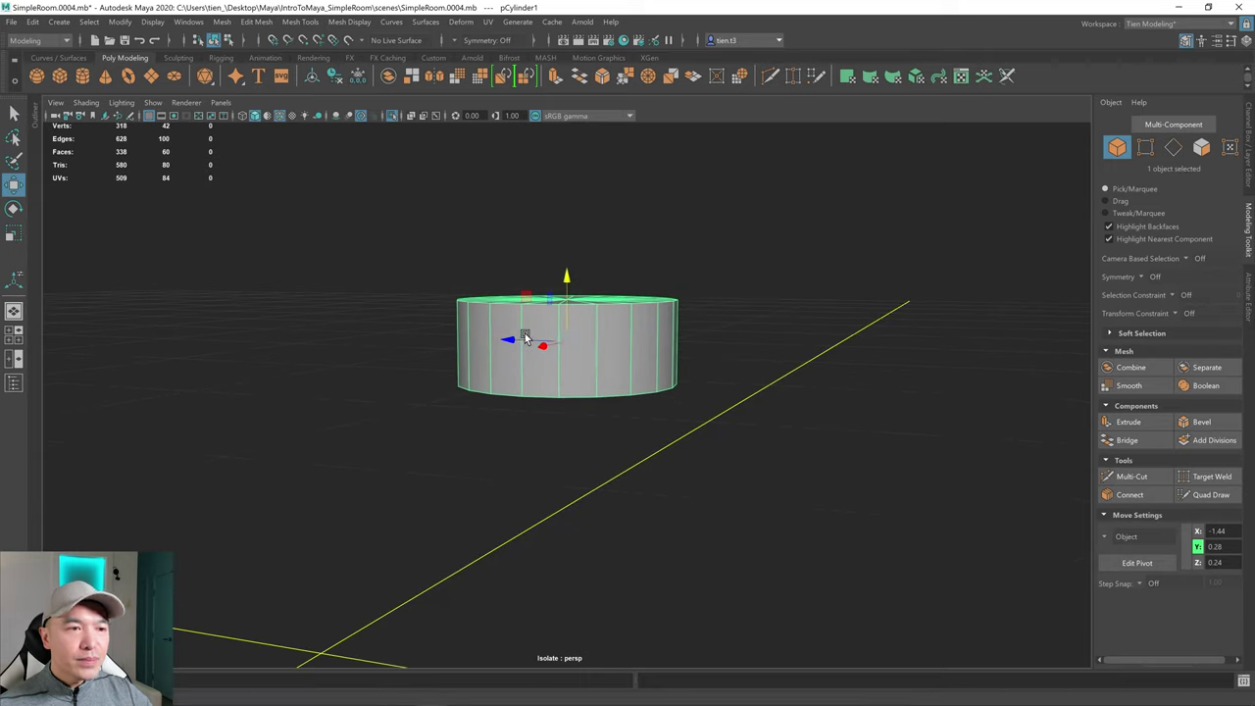
- Flatten the cylinder into a thin tabletop disc by scaling it in Y to about 0.01, and switch to face selection
key(r)
drag(566, 283, 621, 310)
scroll(567, 343, up, 3)
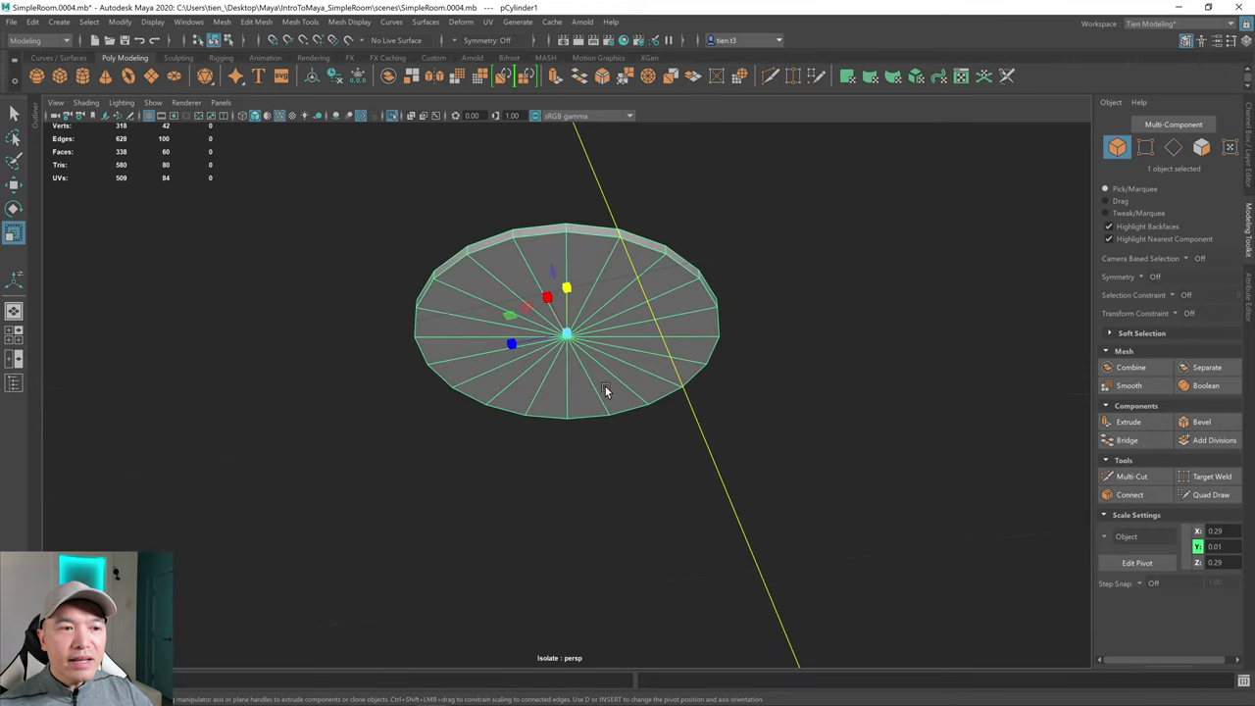
key(q)
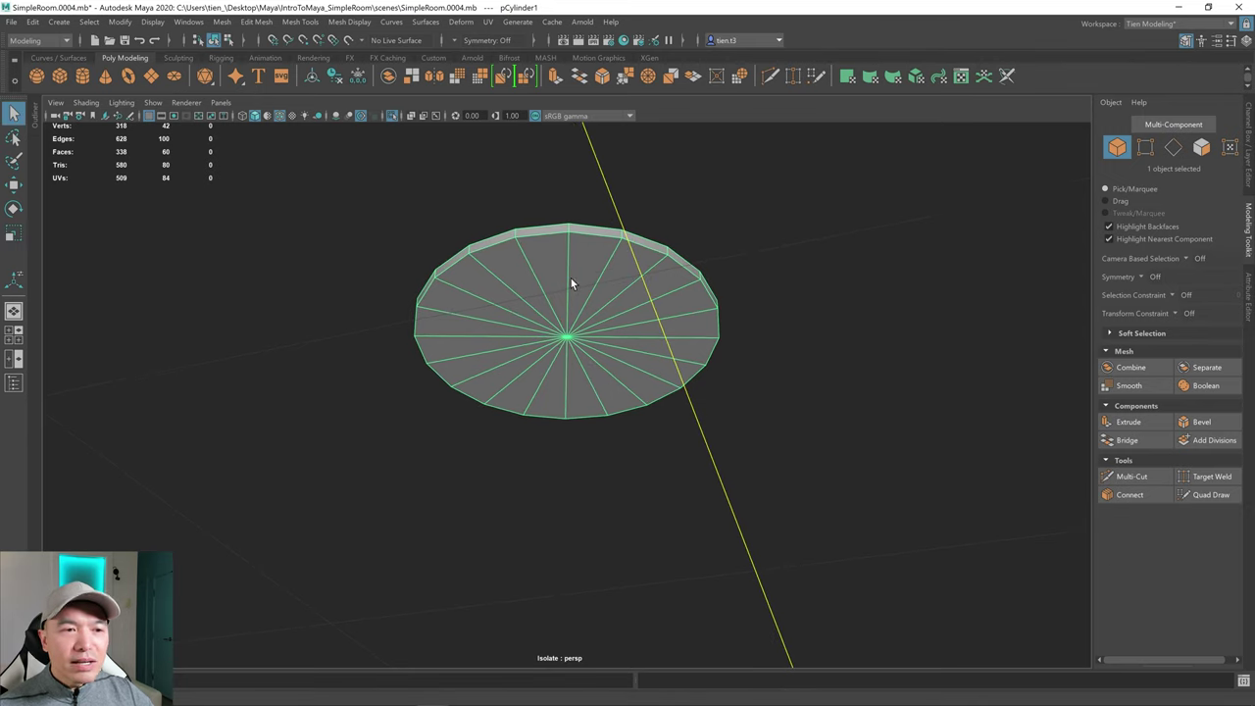
right_drag(570, 277, 582, 297)
- Try selecting a single underside face and the whole loop of side faces around the disc, clearing each selection
click(589, 265)
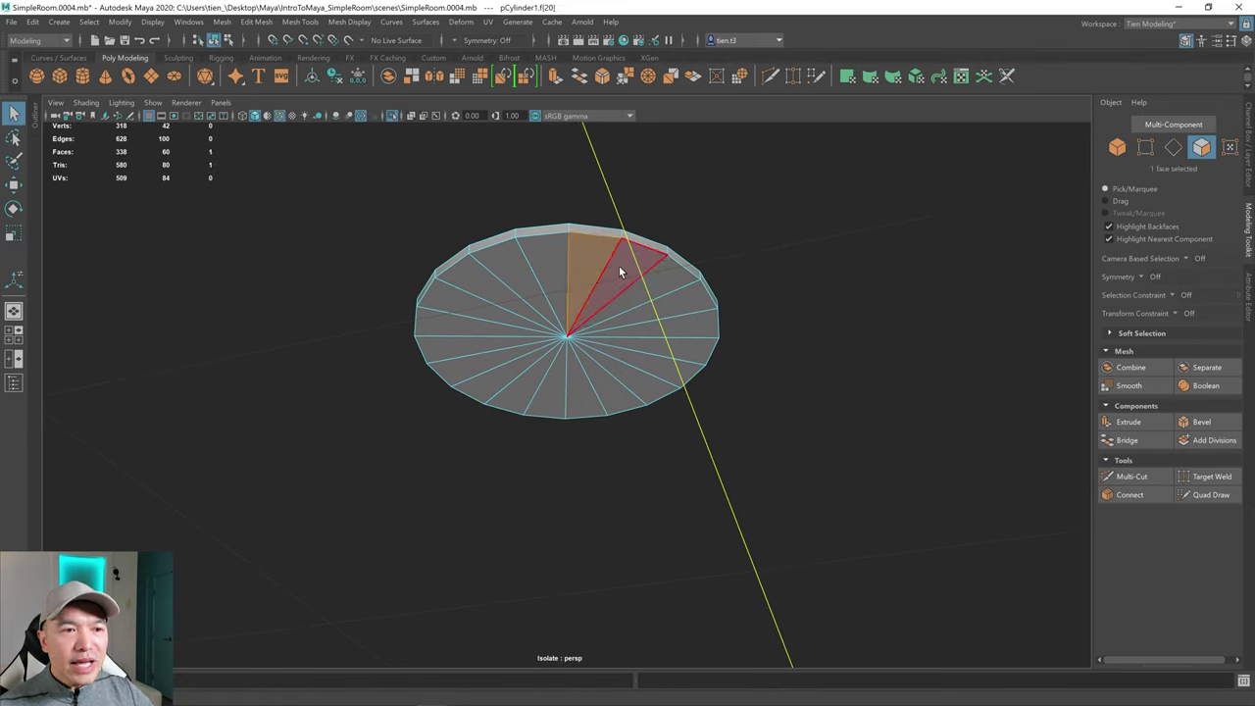
click(672, 424)
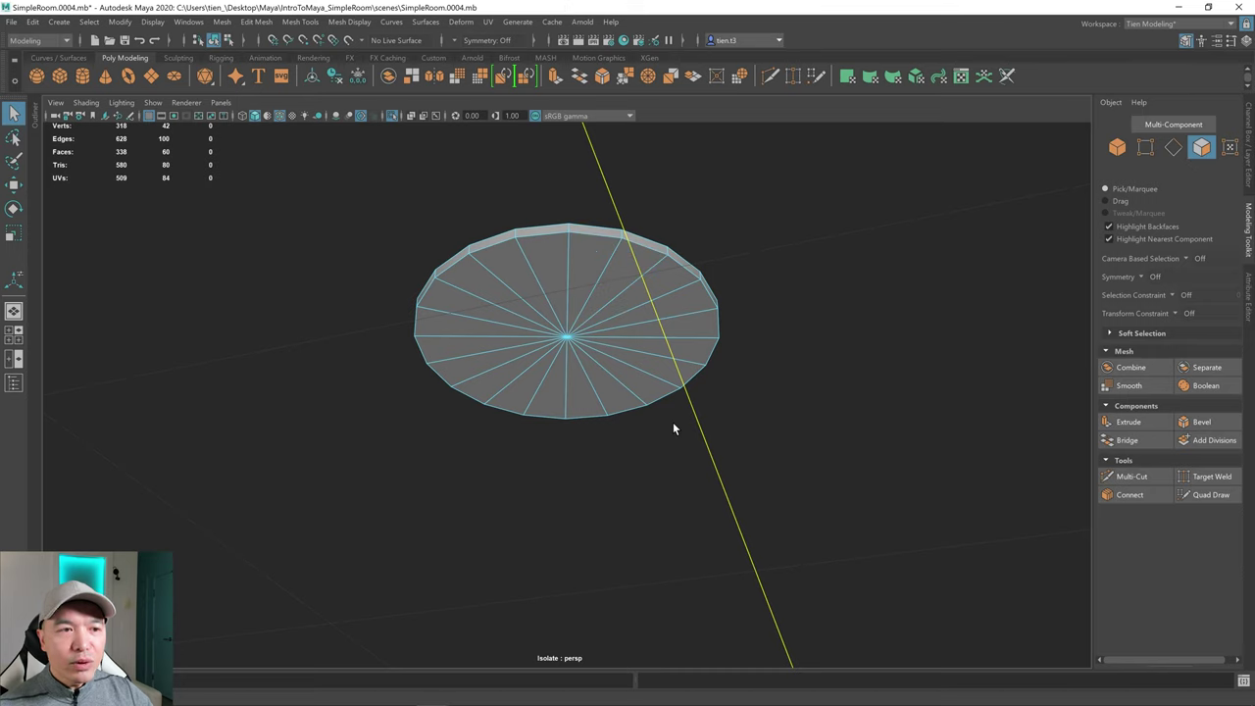
alt+drag(673, 428, 581, 320)
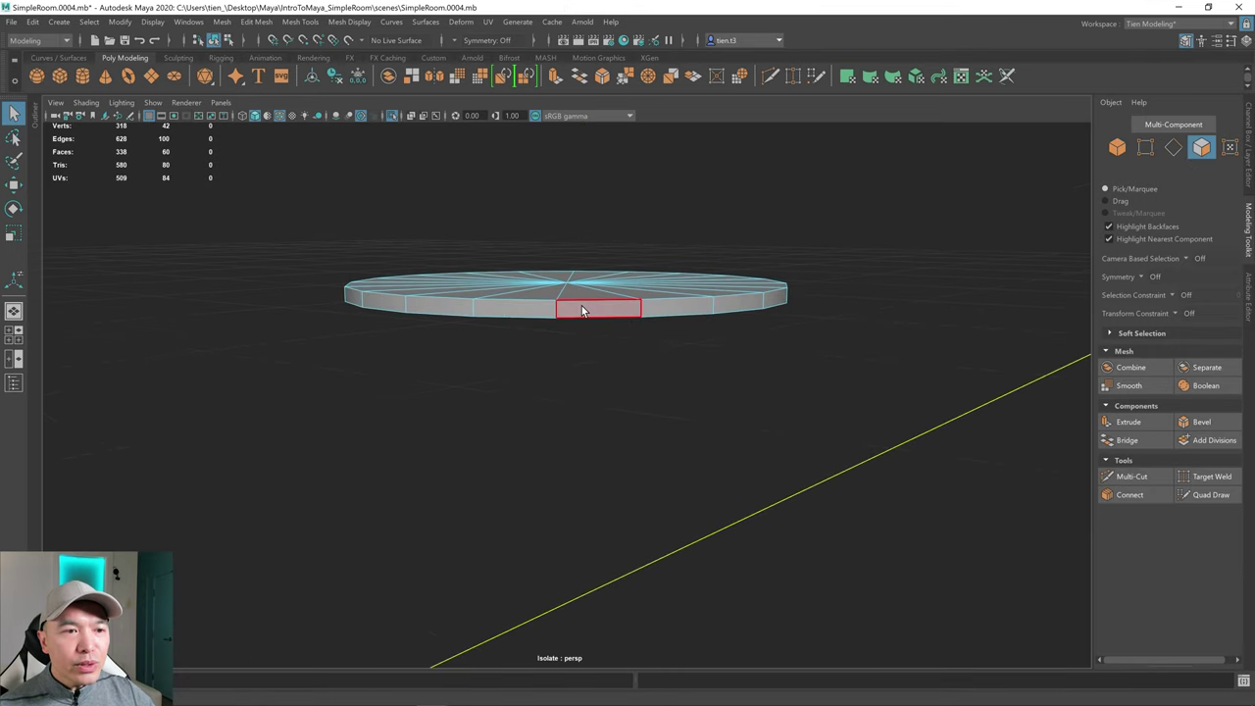
click(587, 308)
shift+double_click(661, 309)
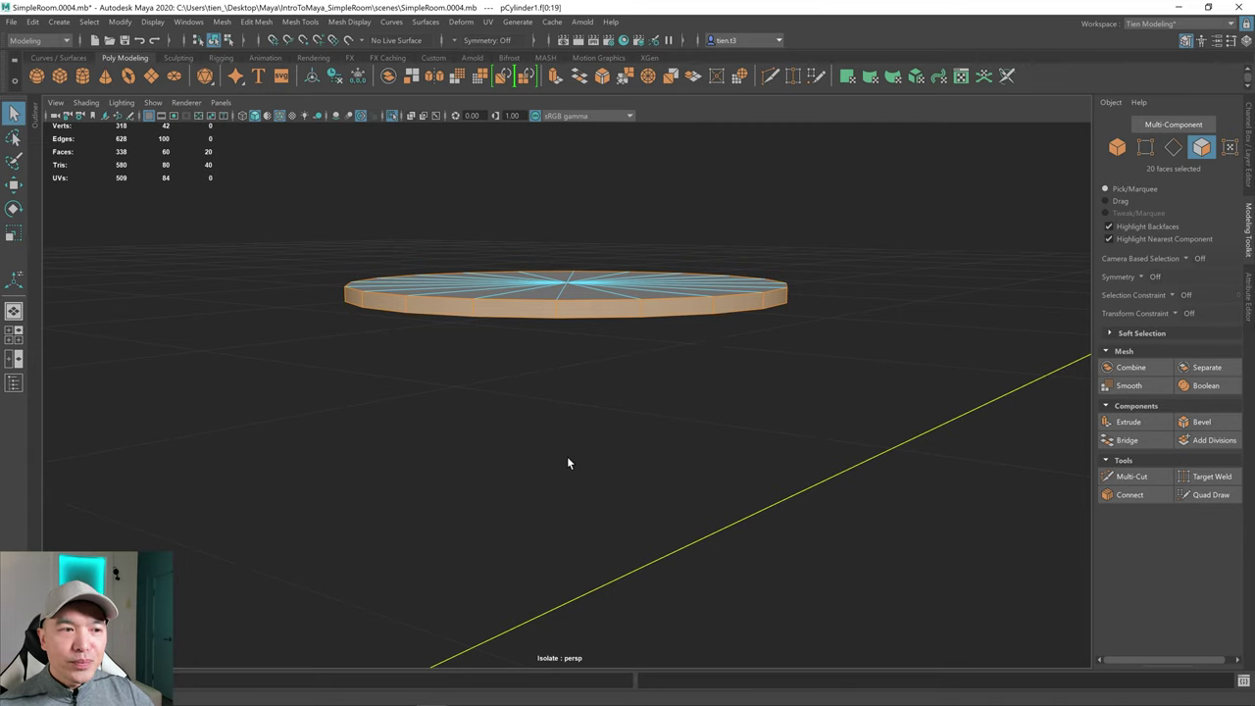
alt+drag(567, 463, 581, 422)
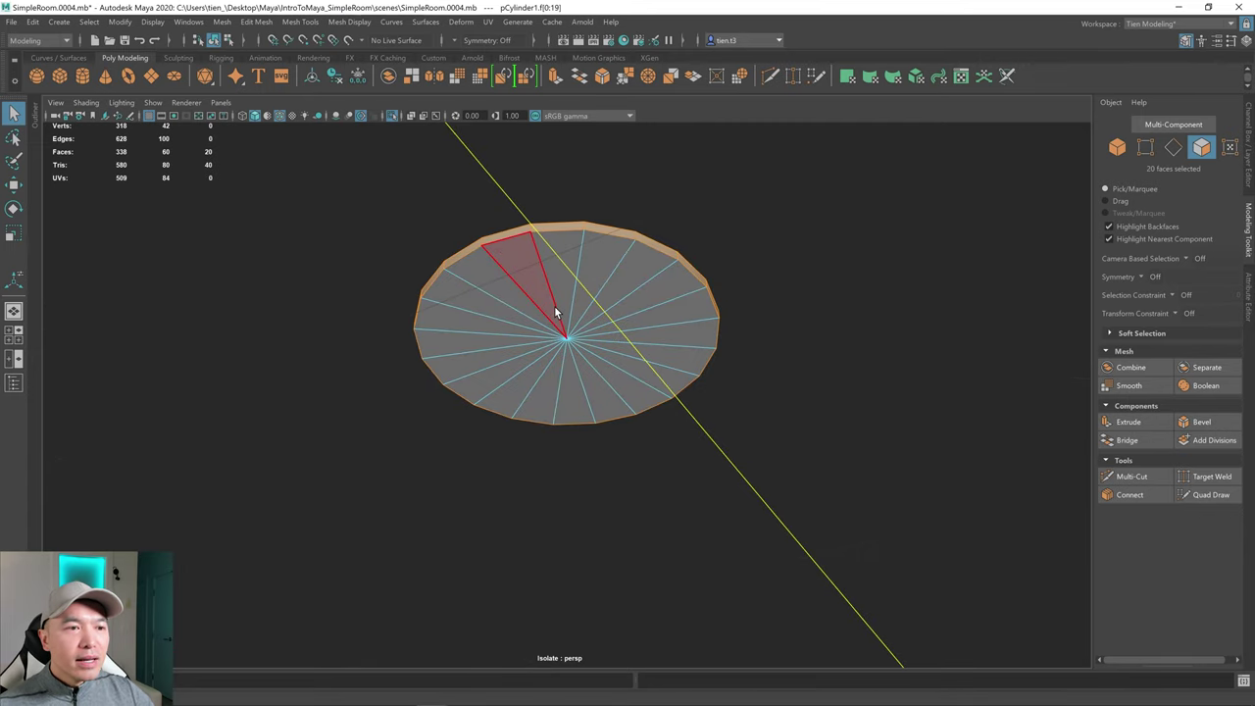
click(815, 334)
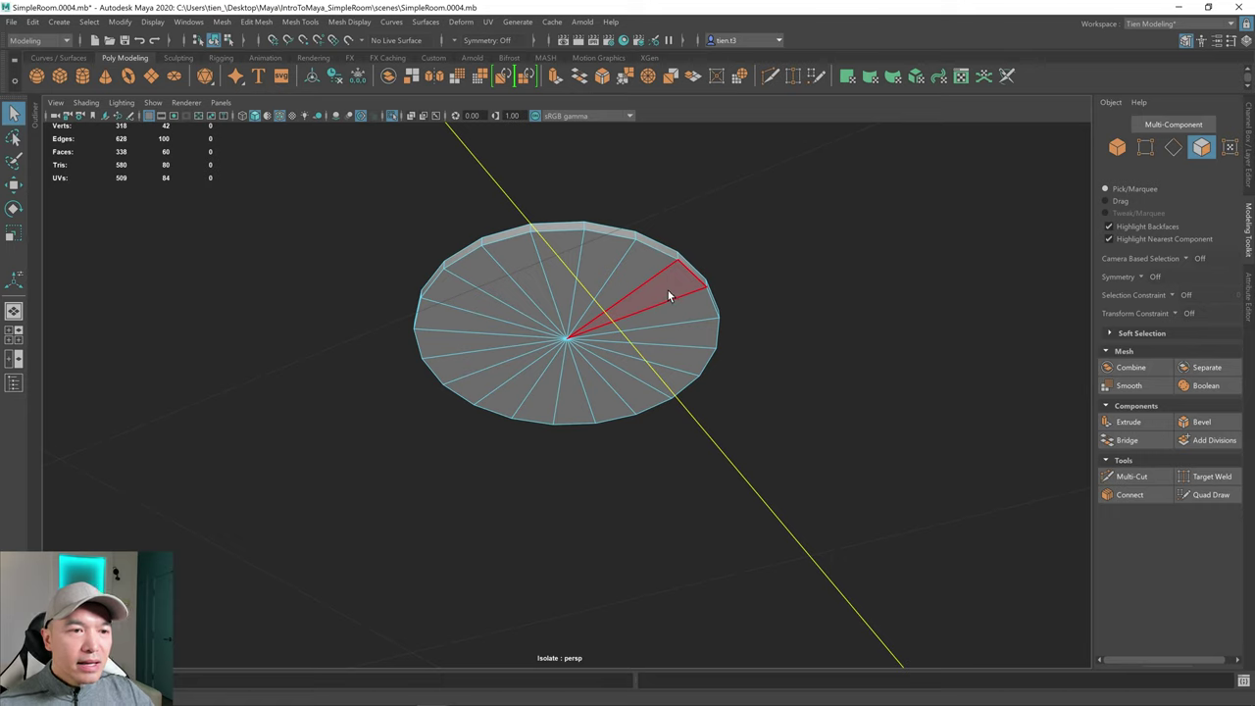
- Drag-select all twenty faces on the disc's underside and extrude them with an offset of 0.258
click(1127, 202)
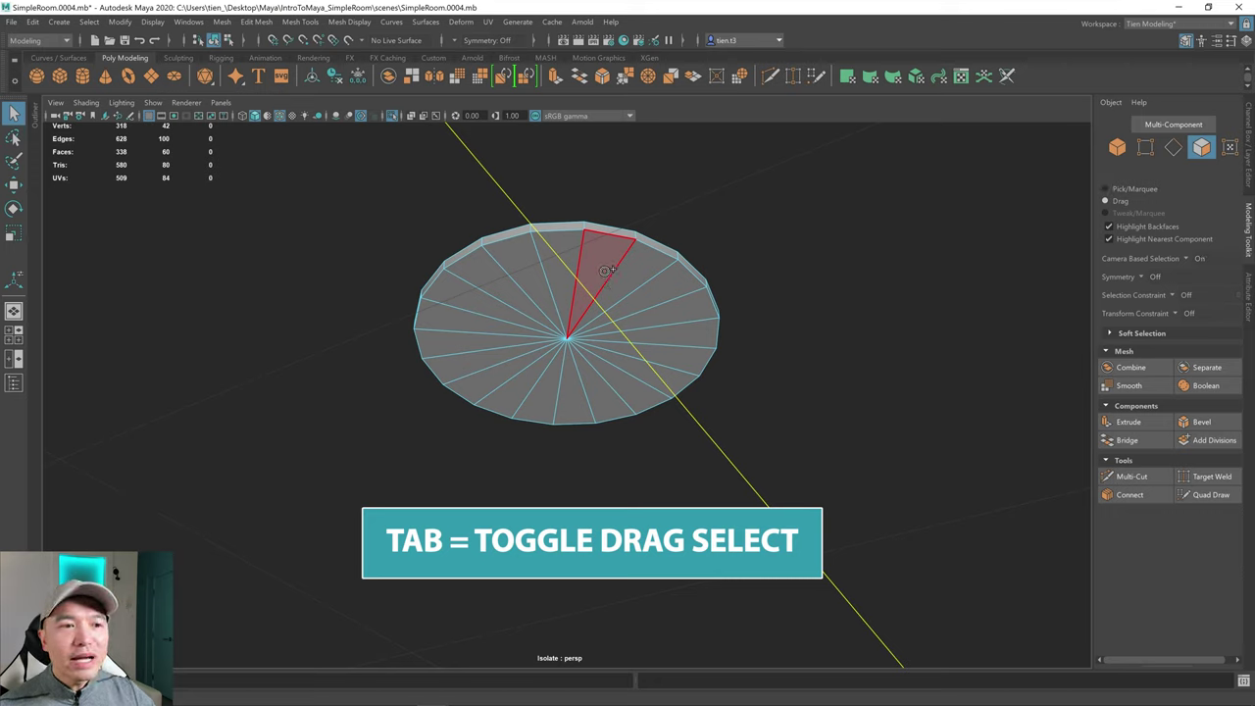
mouse_move(607, 263)
mouse_down()
mouse_move(502, 290)
mouse_move(495, 344)
mouse_move(620, 363)
mouse_move(621, 278)
mouse_up()
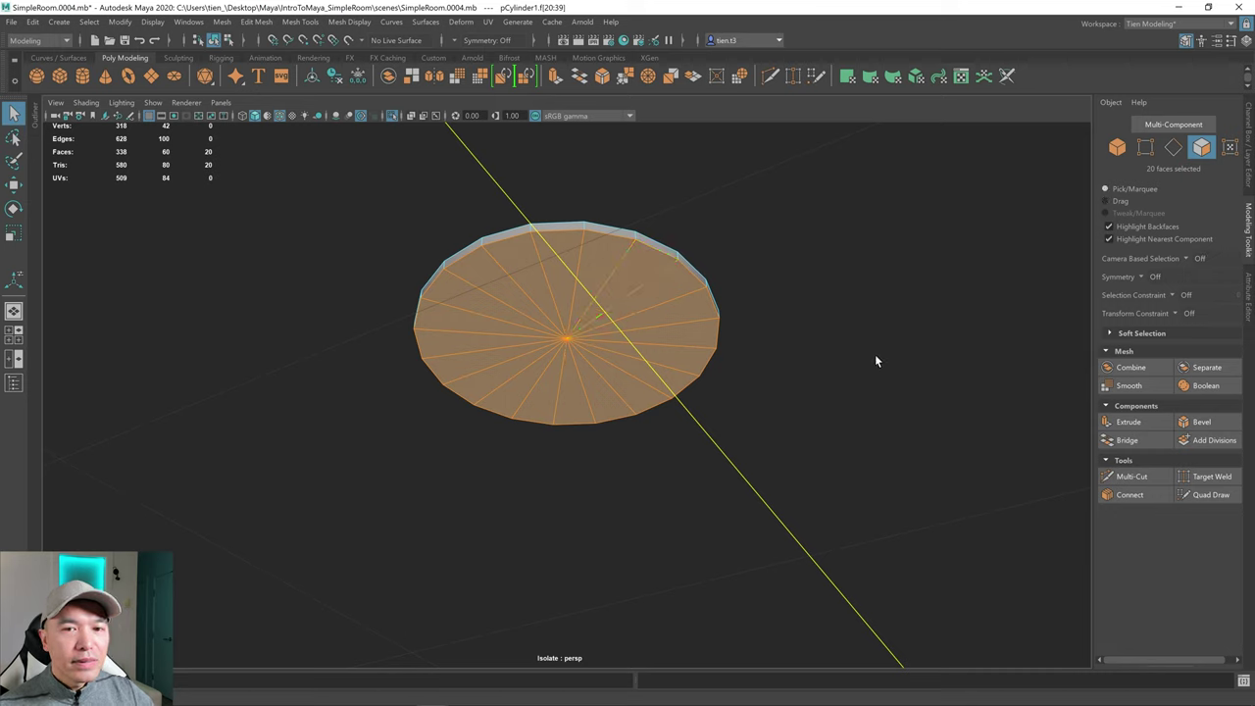
click(1136, 423)
alt+drag(884, 349, 840, 428)
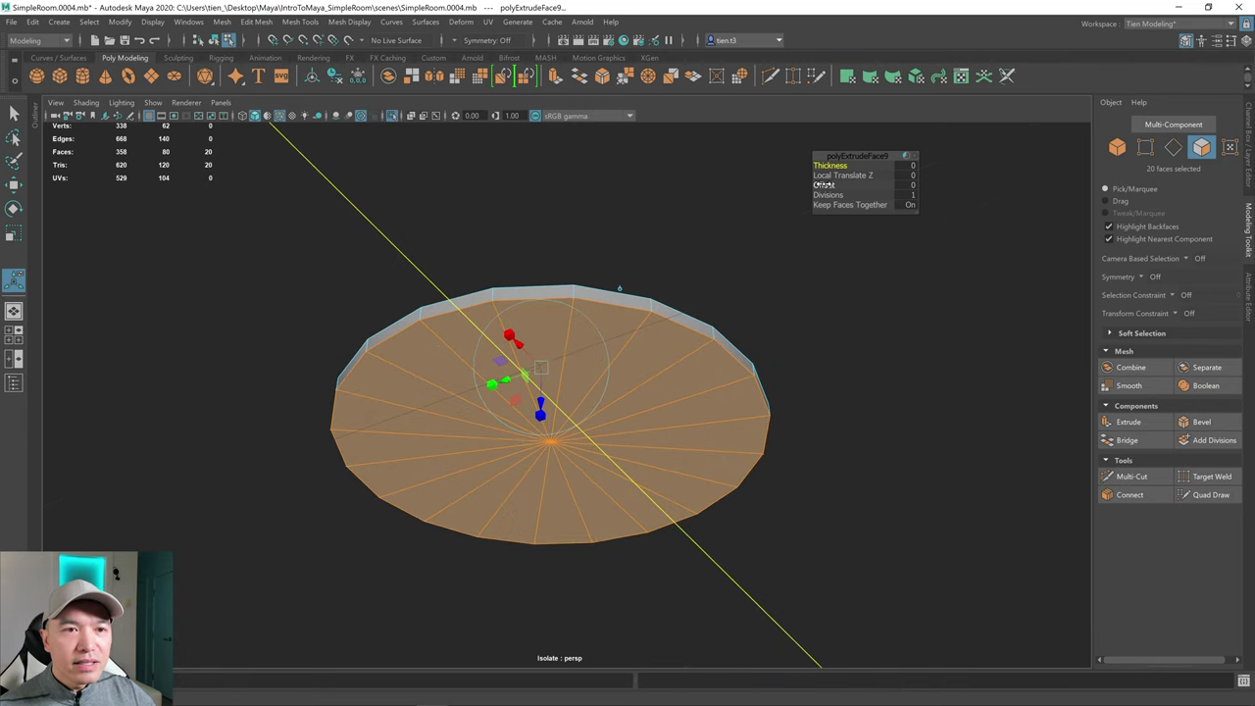
drag(823, 184, 748, 227)
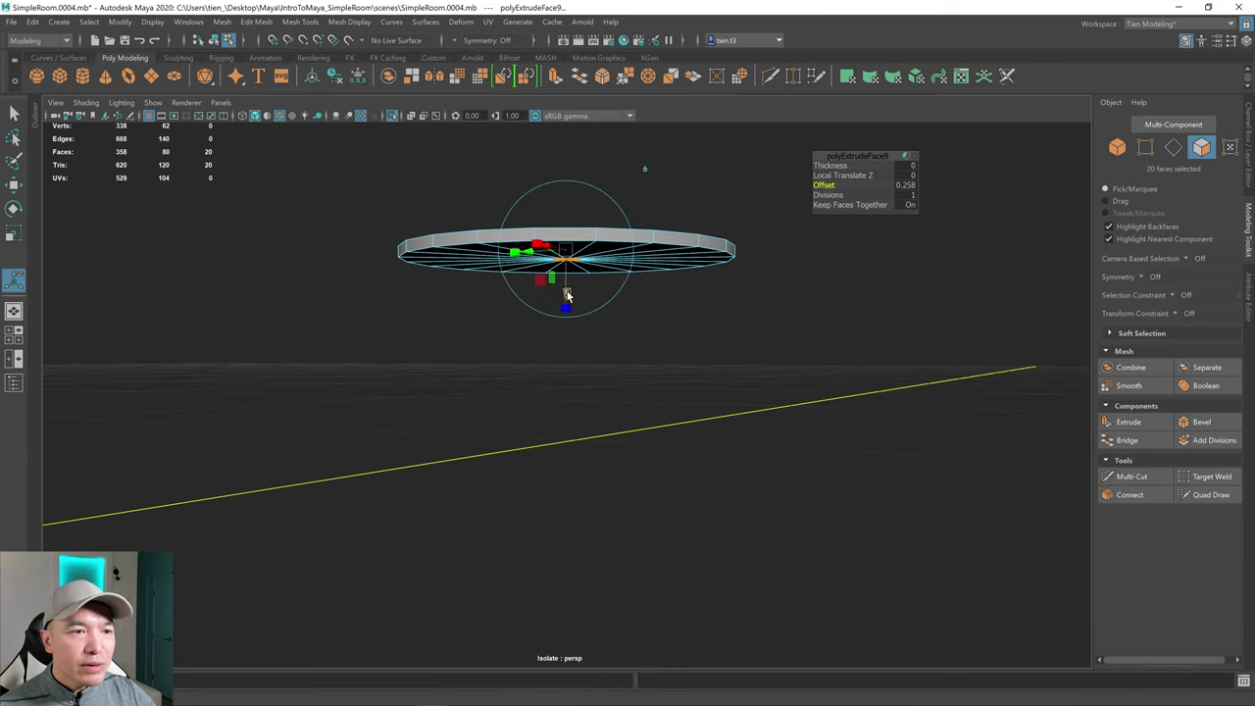
- Extrude the small central faces down 0.31 as a pedestal, and extrude its end faces with an offset of 0.202 to flare a round base
key(ctrl+e)
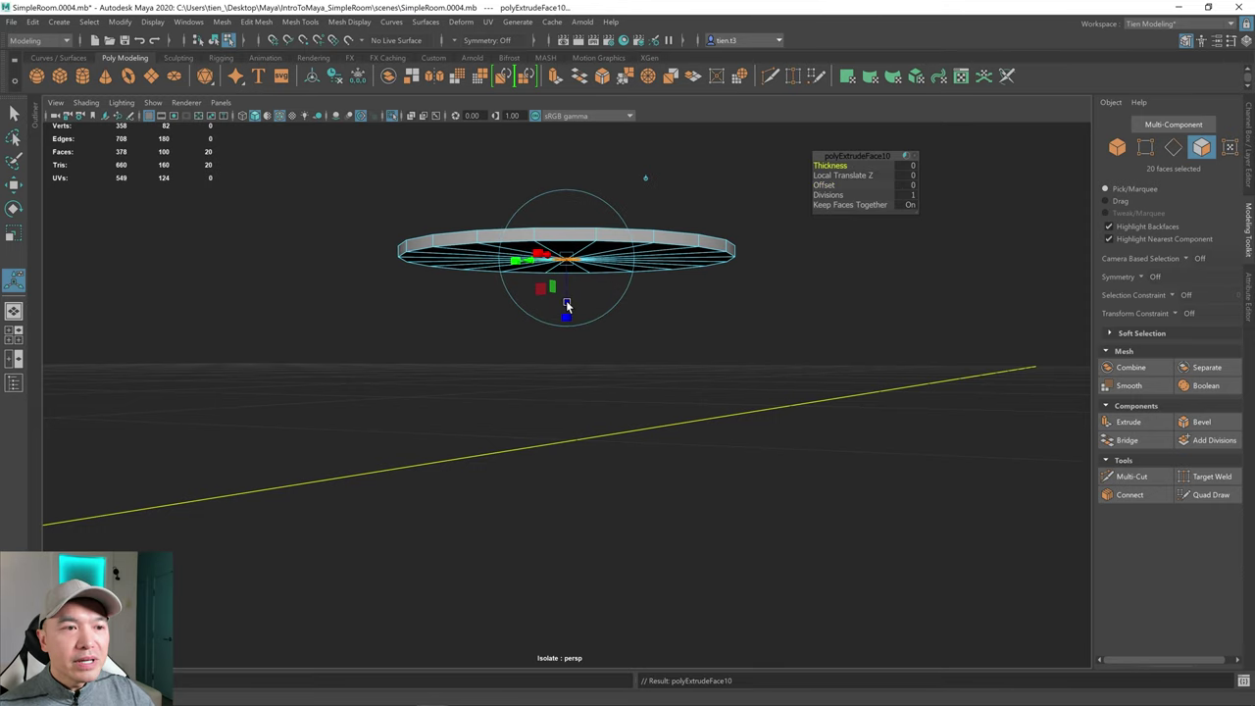
drag(567, 300, 608, 418)
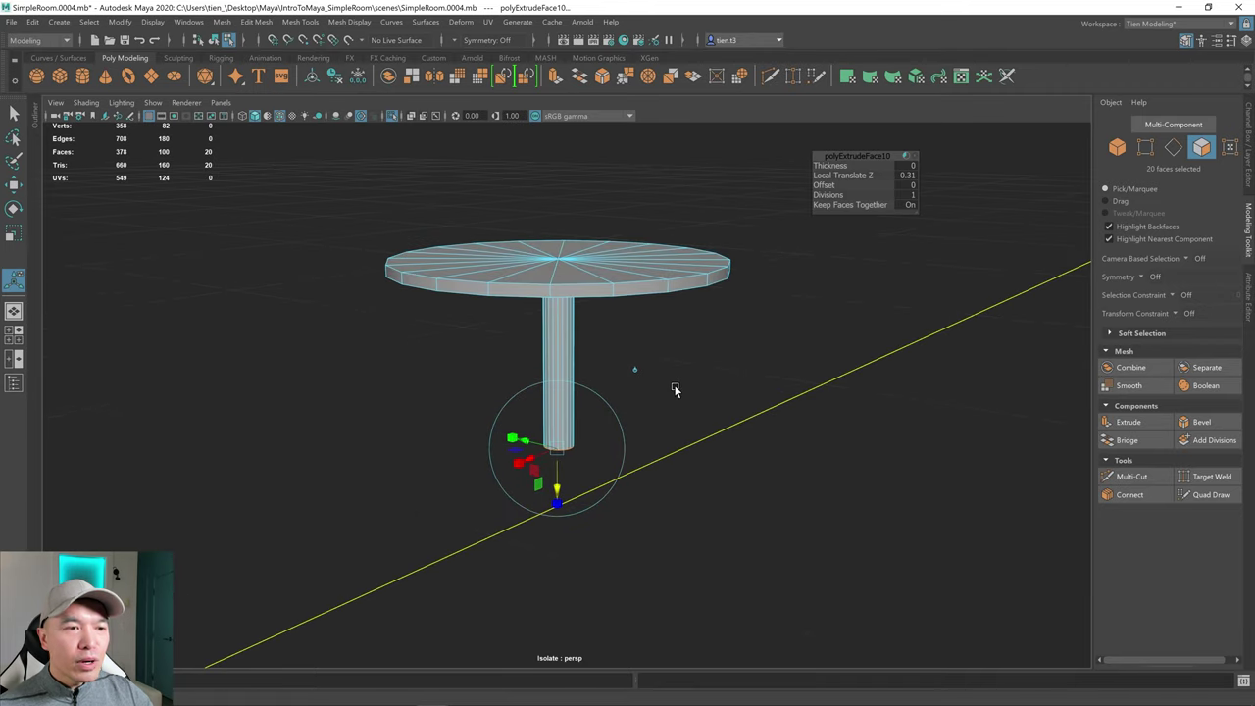
key(ctrl+e)
drag(824, 184, 891, 188)
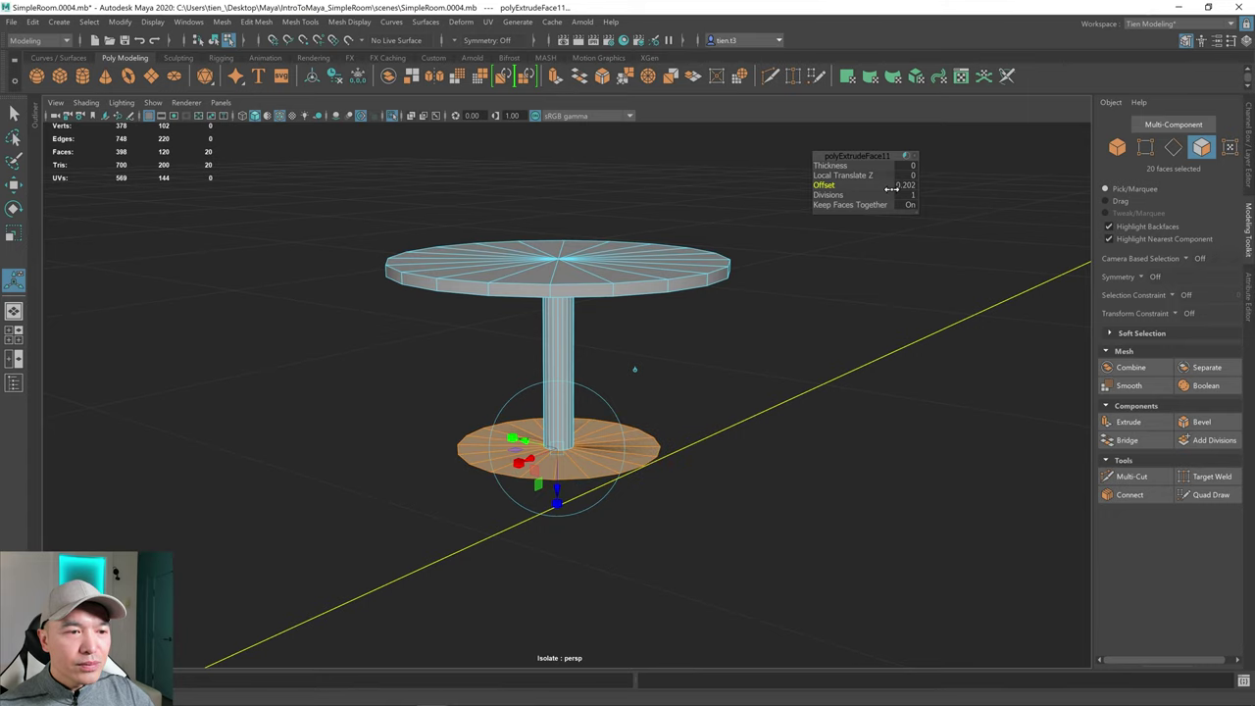
- Extrude the flared base faces slightly downward to give the table's foot some thickness
alt+right_drag(608, 440, 715, 448)
alt+middle_drag(715, 449, 721, 336)
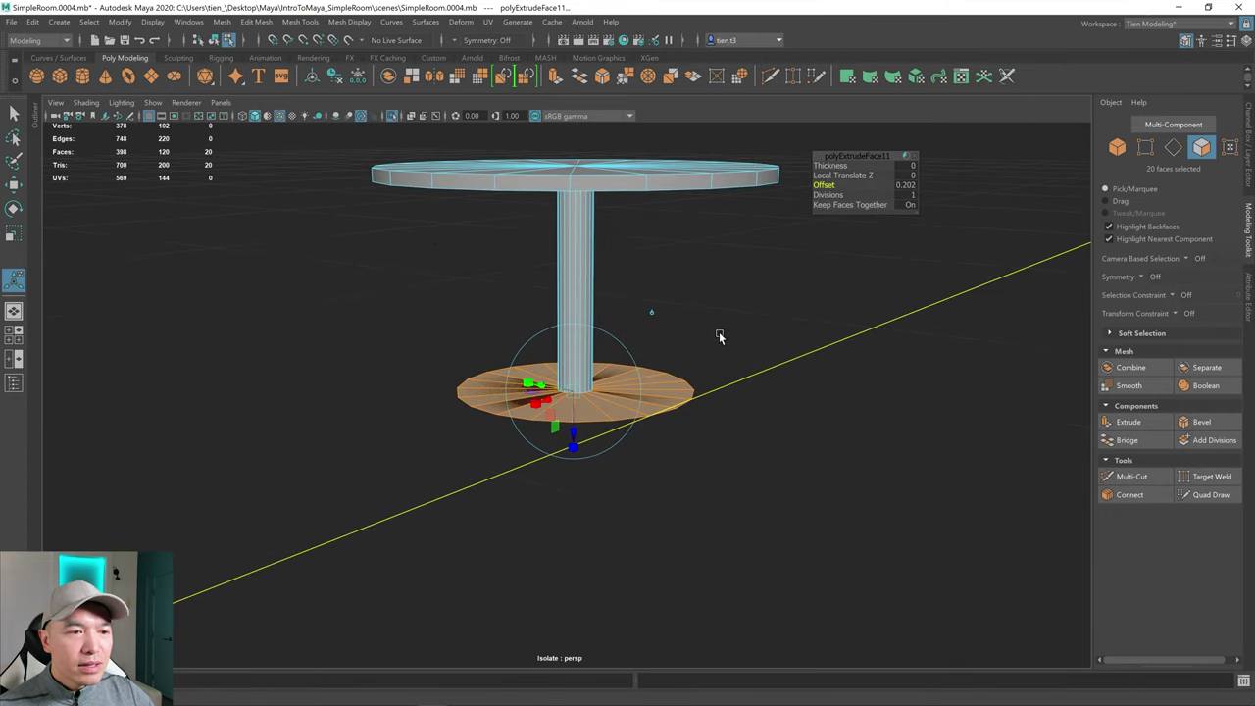
key(ctrl+e)
double_click(586, 421)
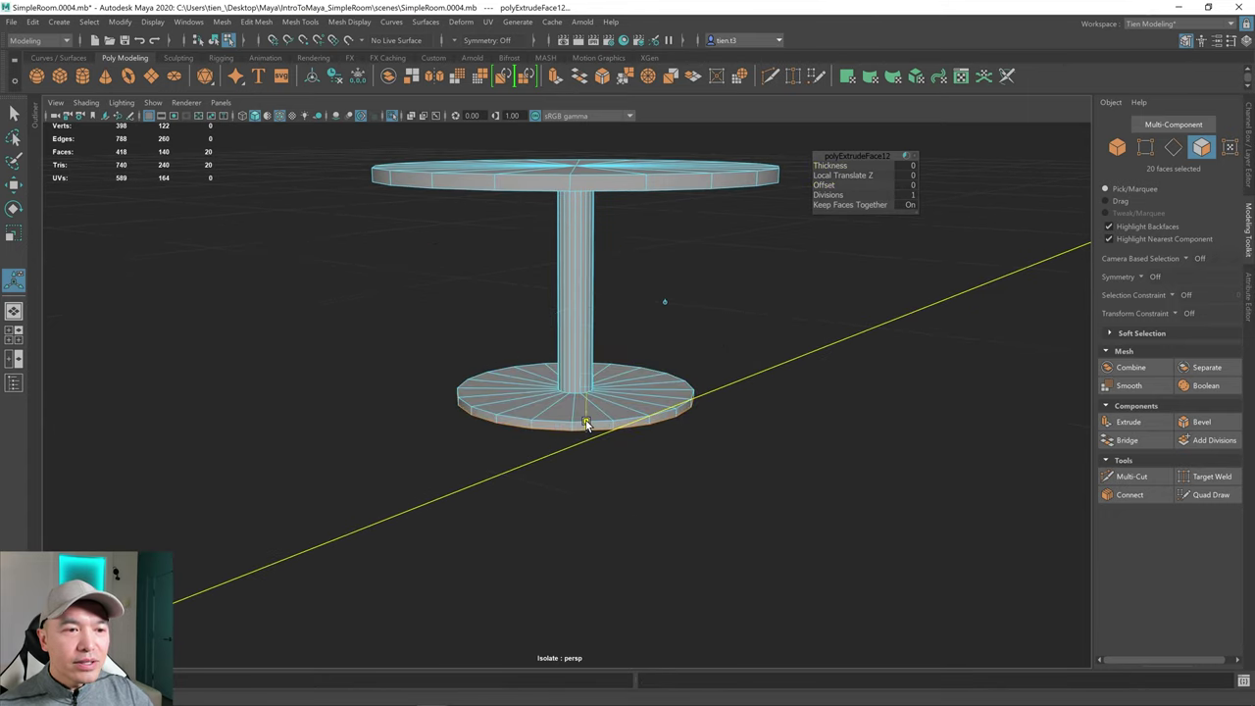
- Switch back to object selection, show the whole room again, and raise the side table to 0.45 in Y
key(ctrl+e)
mouse_move(586, 424)
alt+mouse_down()
mouse_move(597, 406)
mouse_move(623, 408)
mouse_move(595, 421)
mouse_move(582, 400)
alt+mouse_up()
right_drag(510, 269, 634, 194)
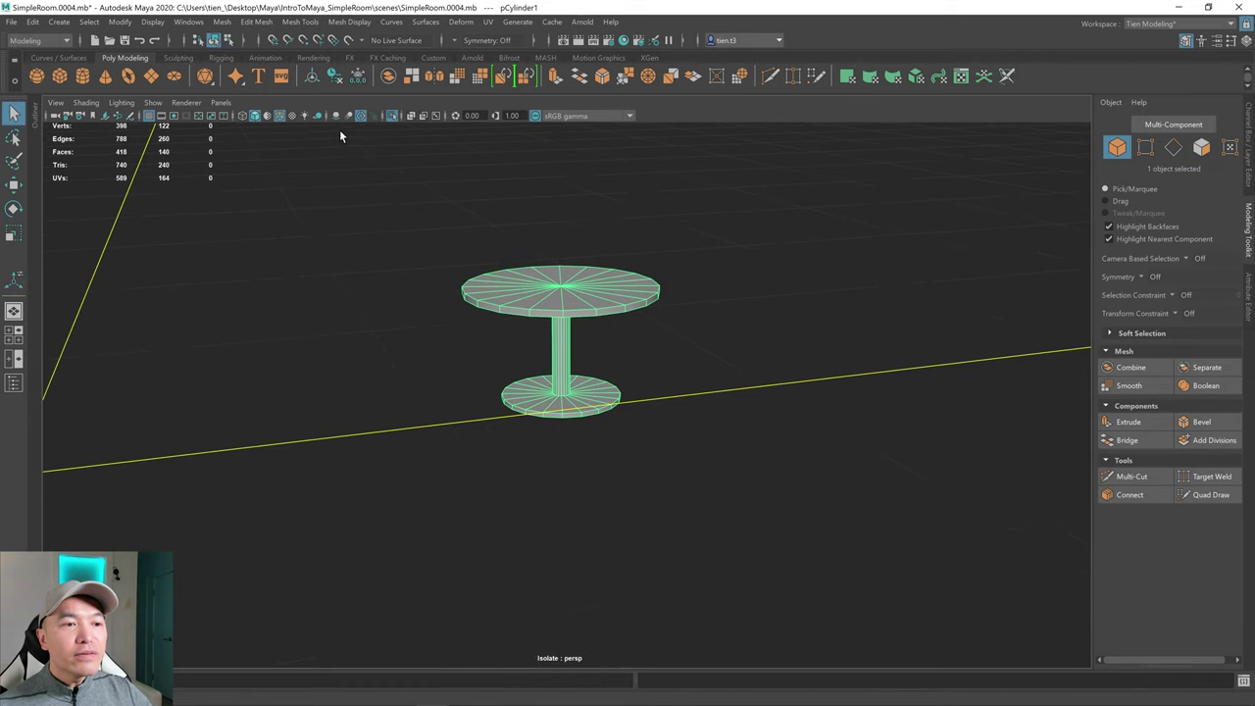
click(391, 115)
alt+drag(535, 370, 550, 354)
key(w)
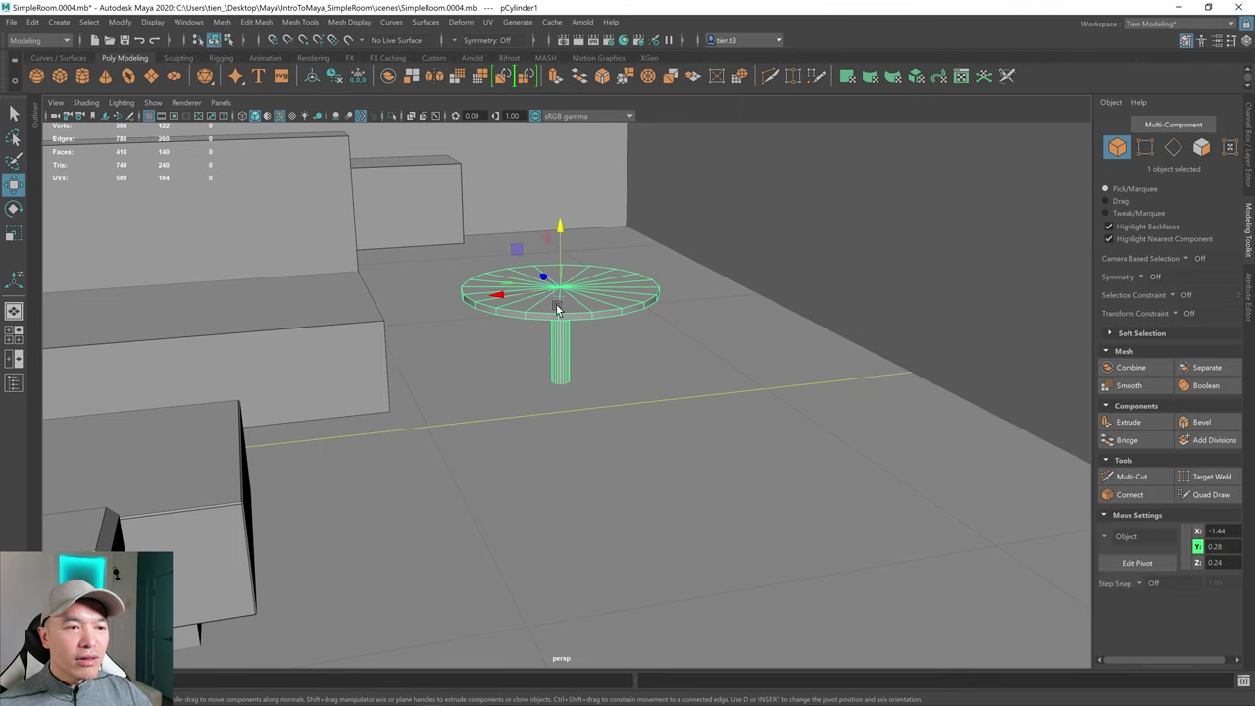
drag(553, 235, 548, 172)
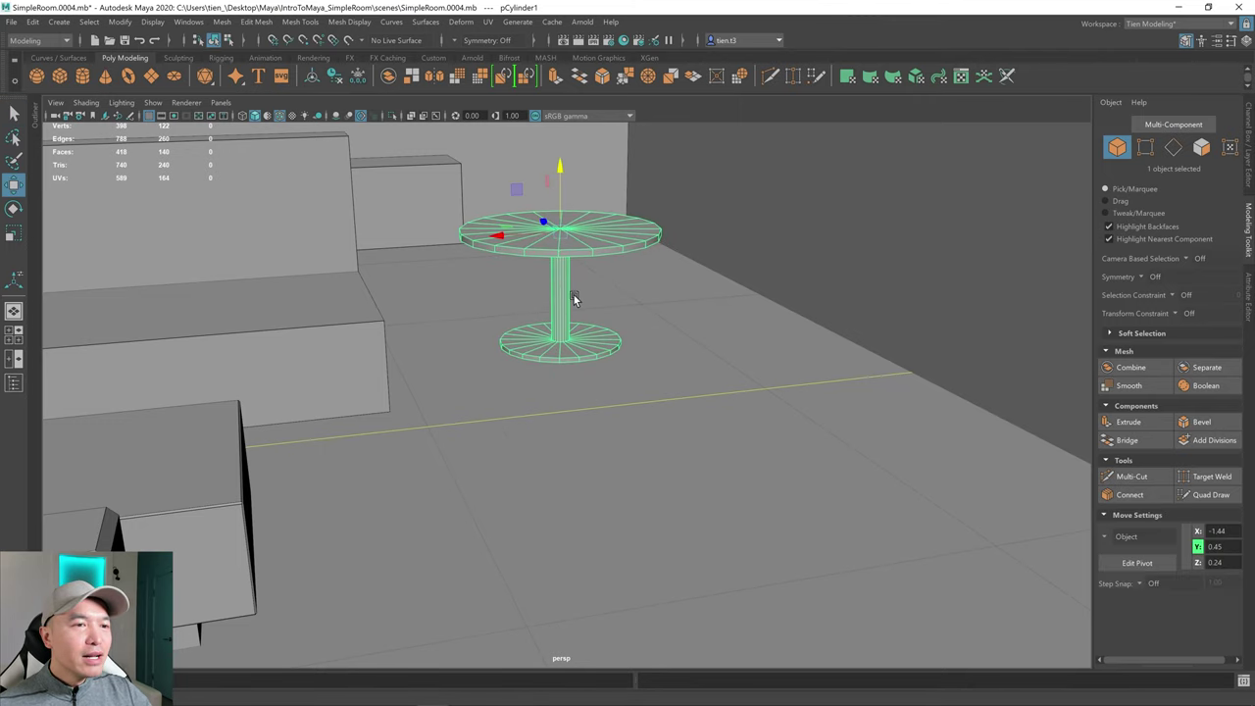
alt+drag(574, 295, 559, 282)
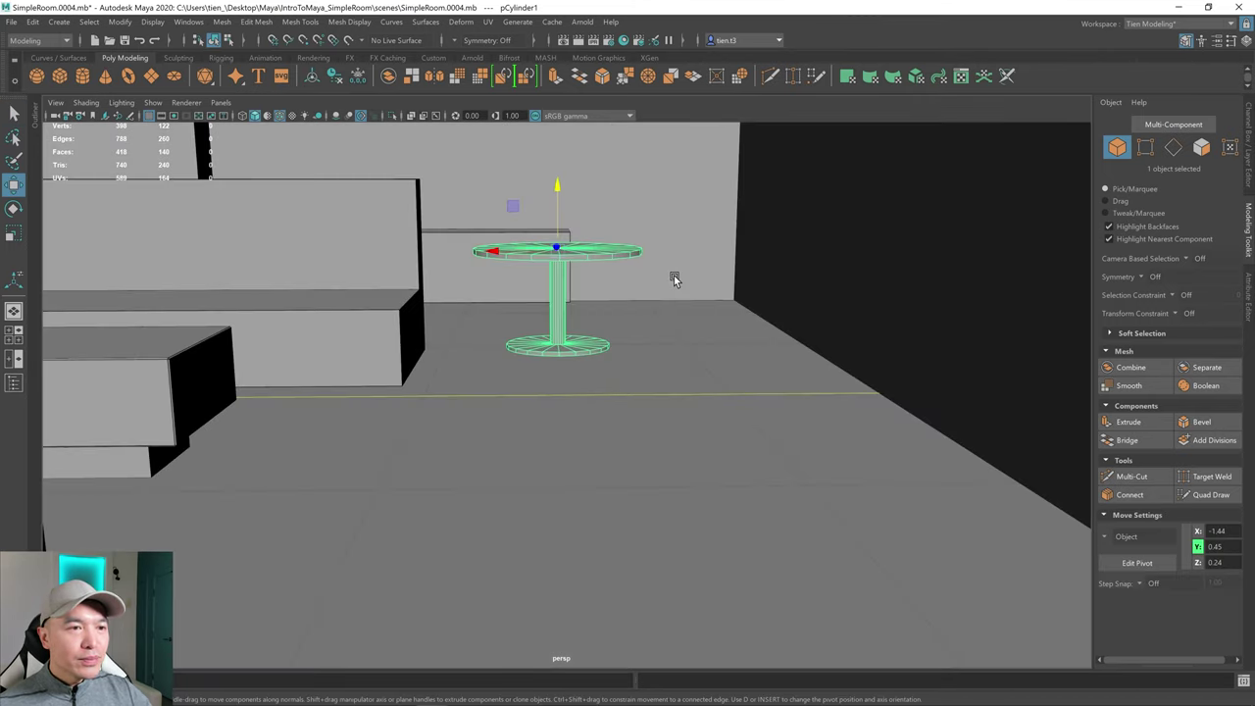
alt+drag(633, 302, 585, 305)
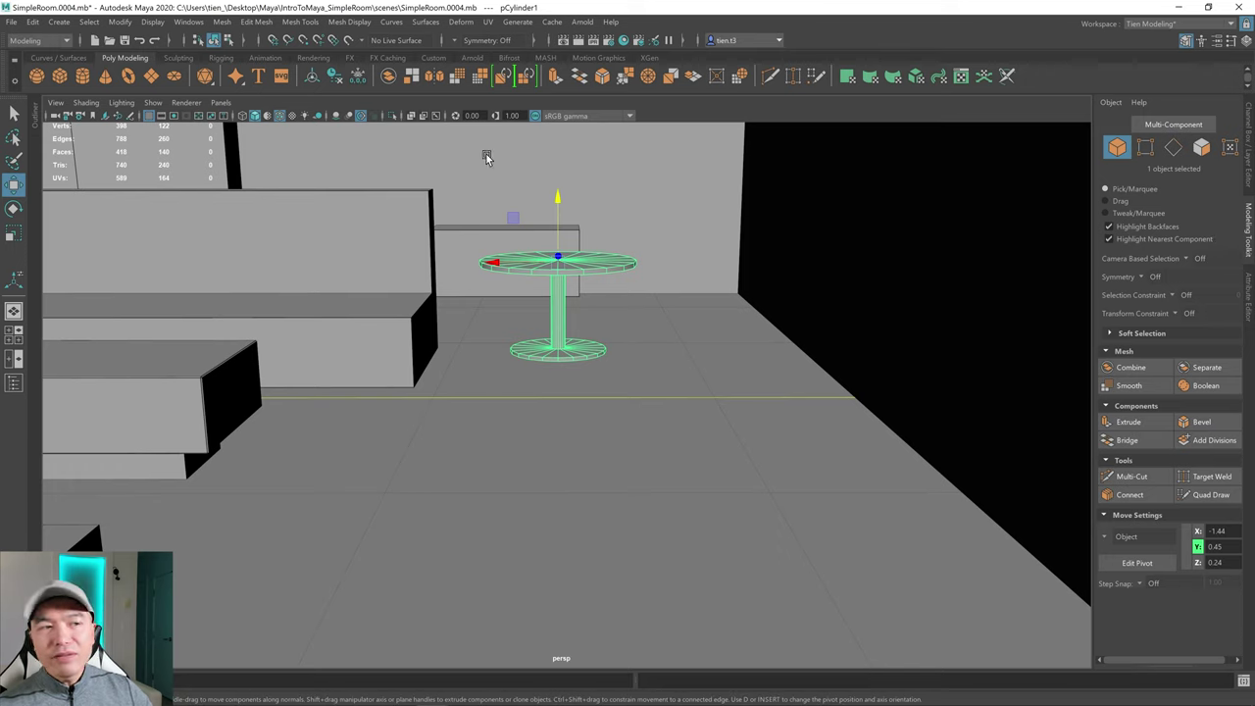
- Isolate the side table in a full-size side view and frame it
key(space)
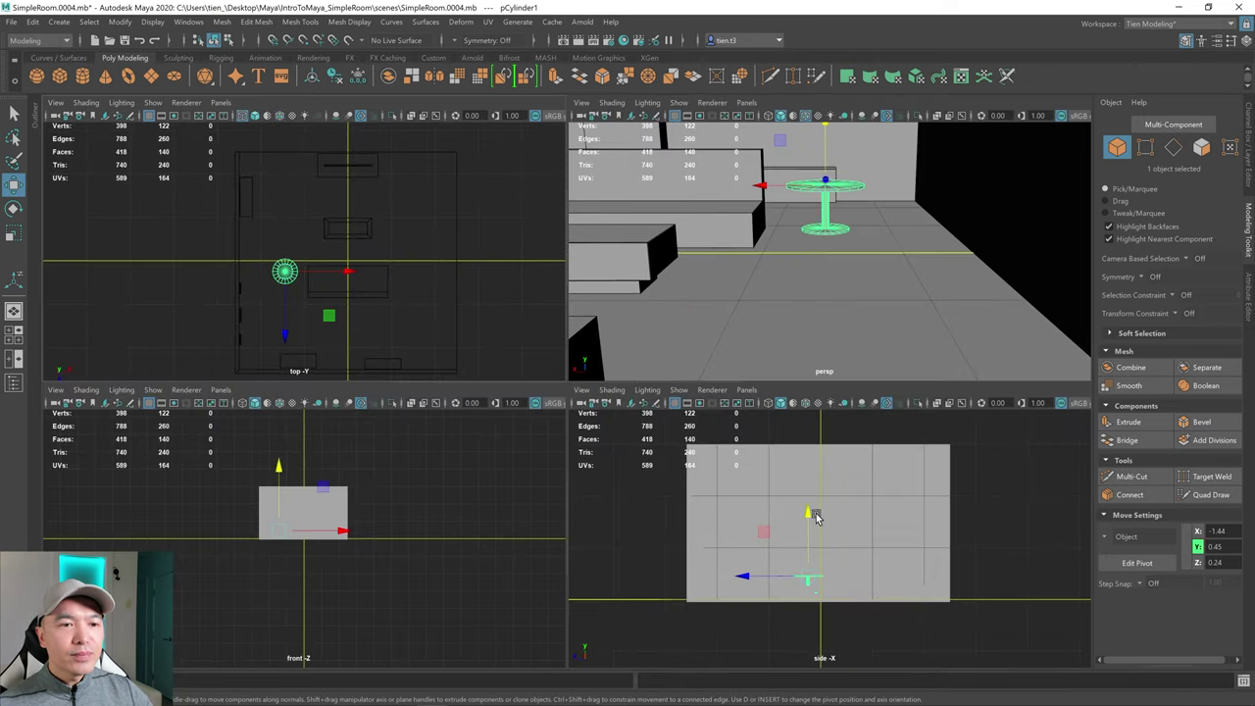
key(space)
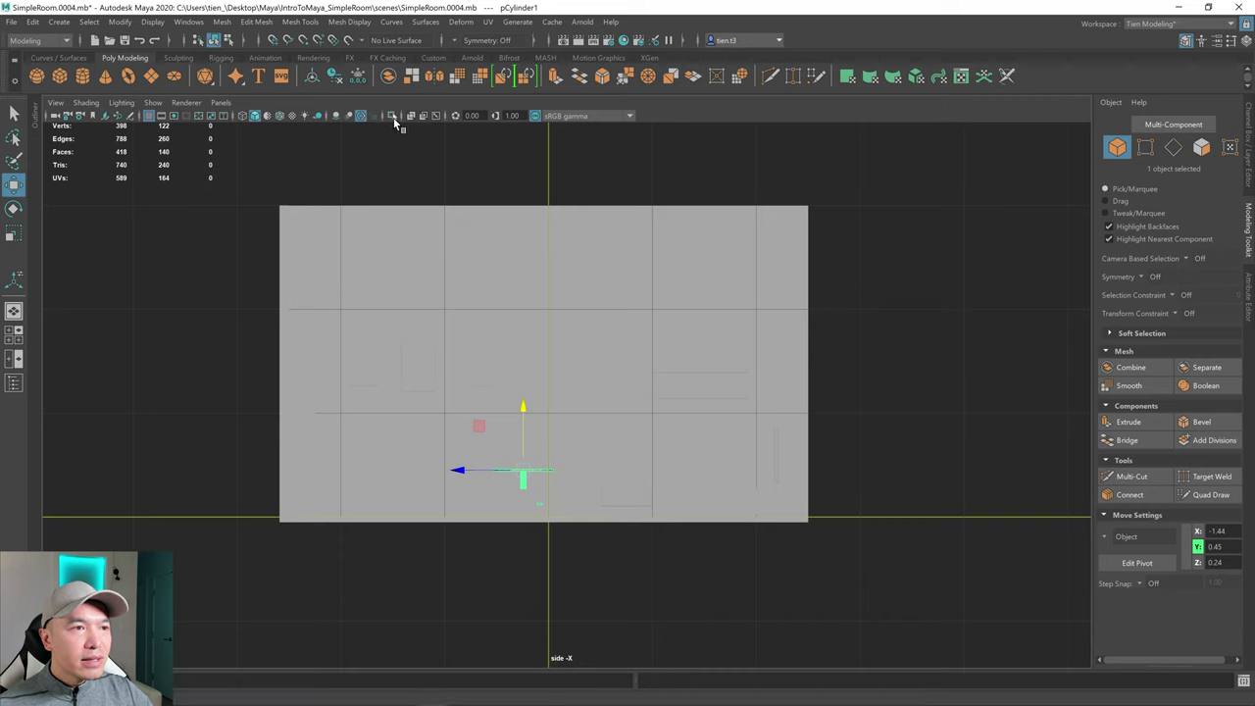
click(394, 117)
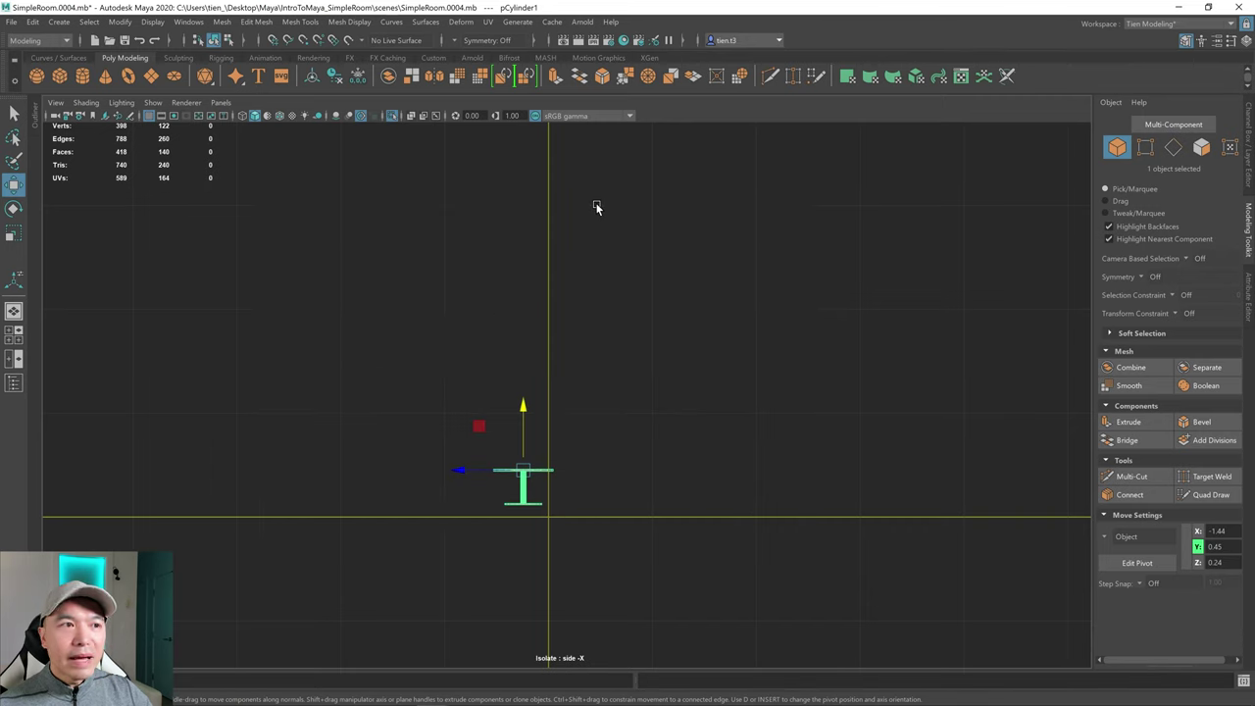
key(space)
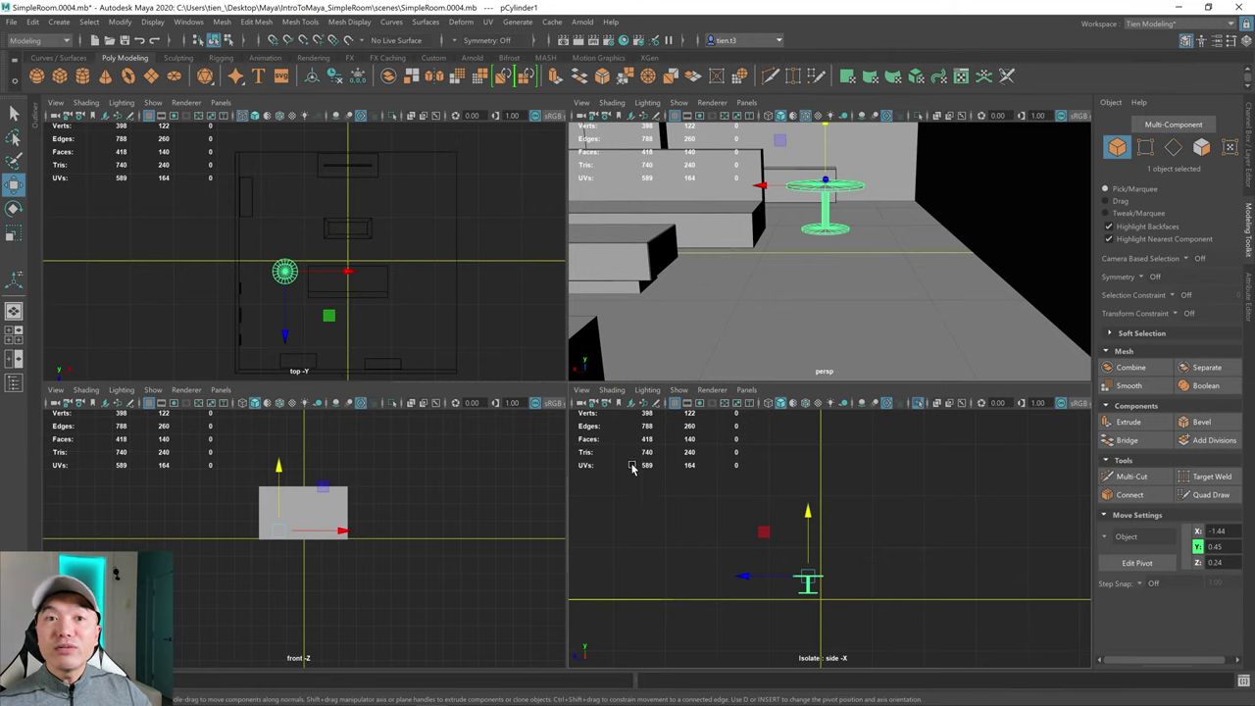
key(space)
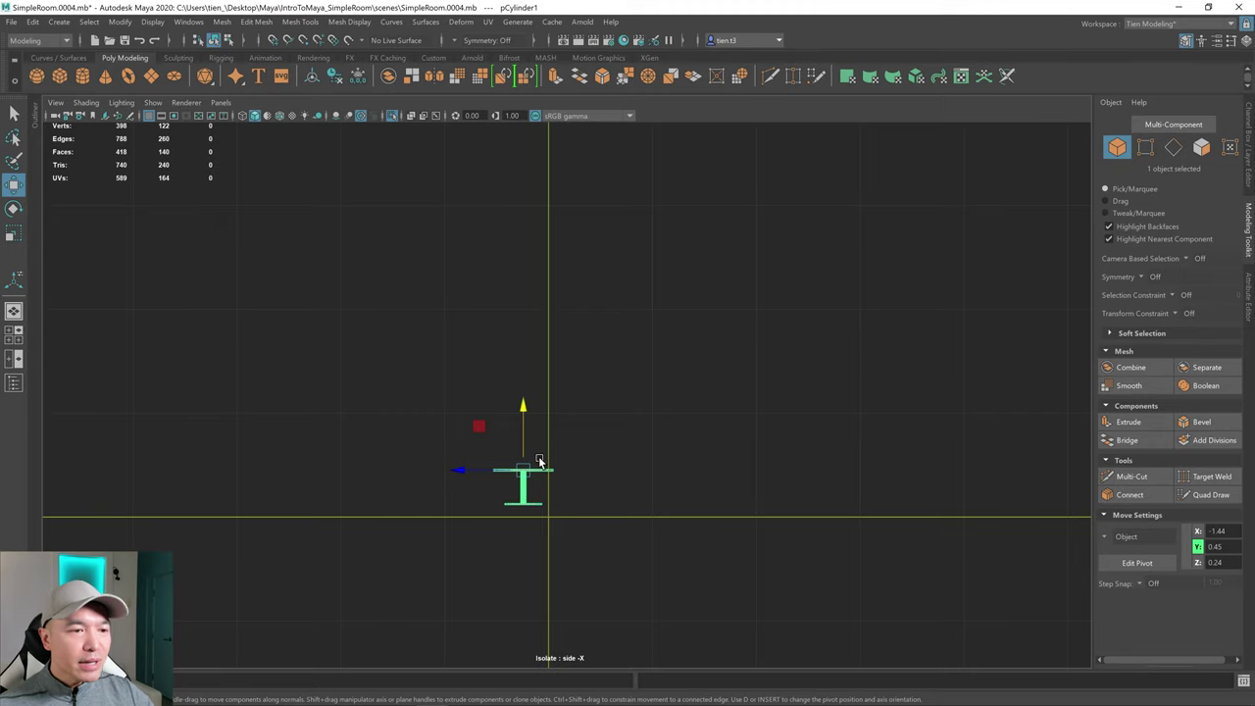
key(f)
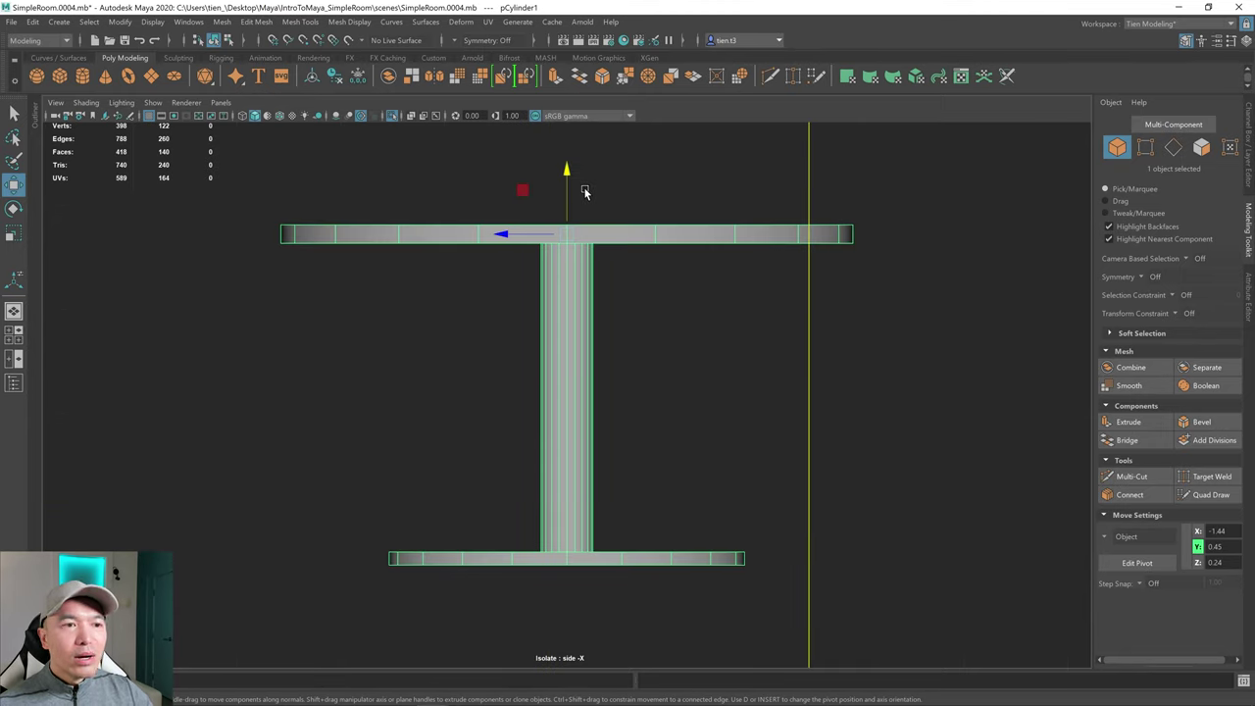
- Snap the side table's pivot from the tabletop down to the underside of its round base
key(d)
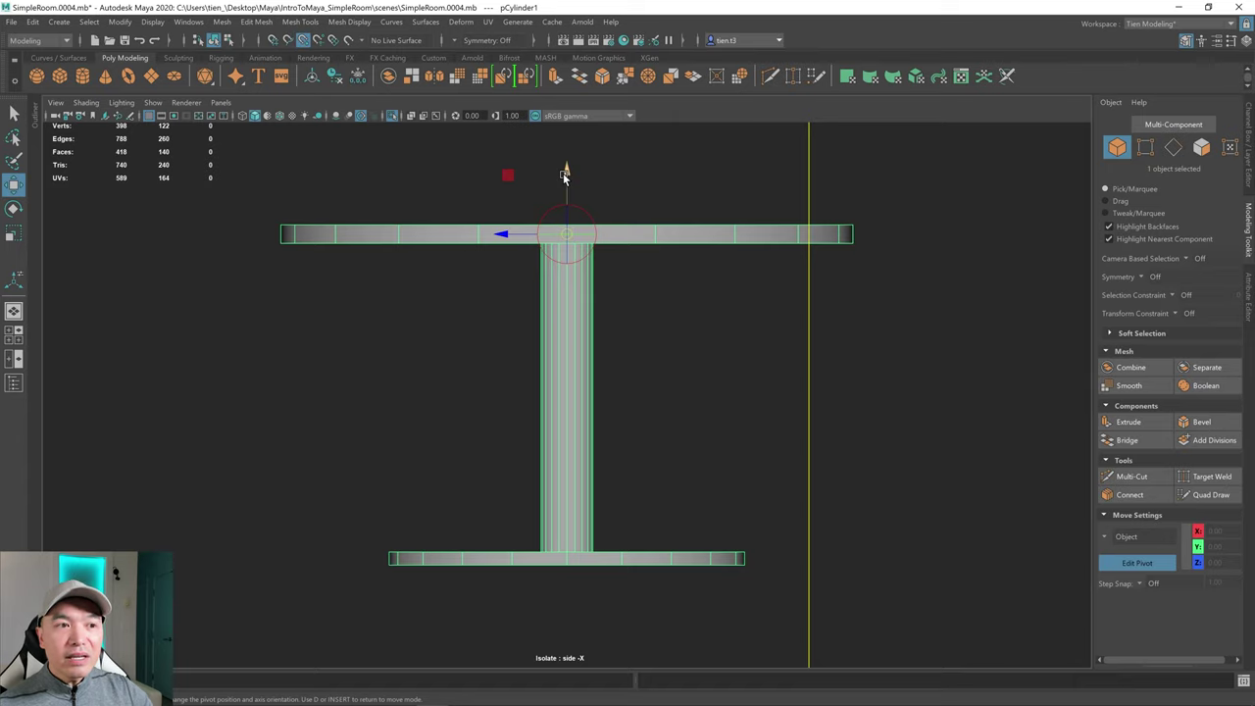
drag(565, 175, 559, 675)
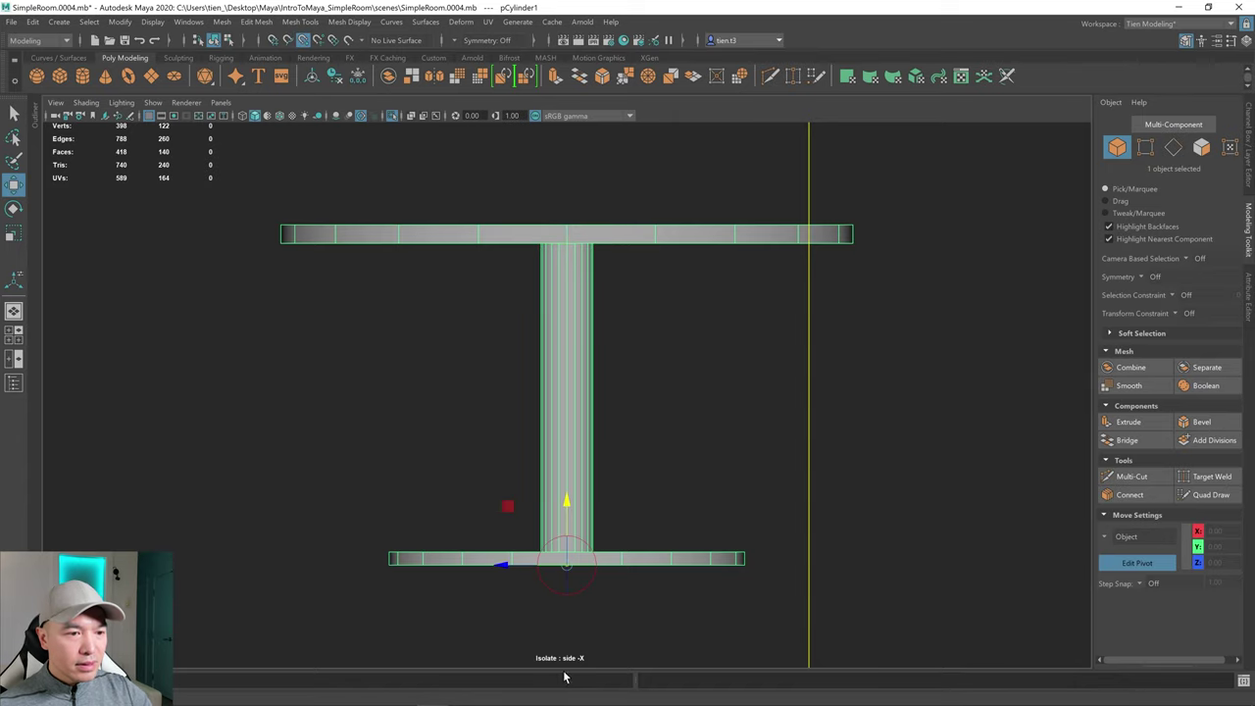
key(d)
- Lower the side table with grid snapping so its base sits on the floor line at Y 0.00
scroll(593, 569, down, 6)
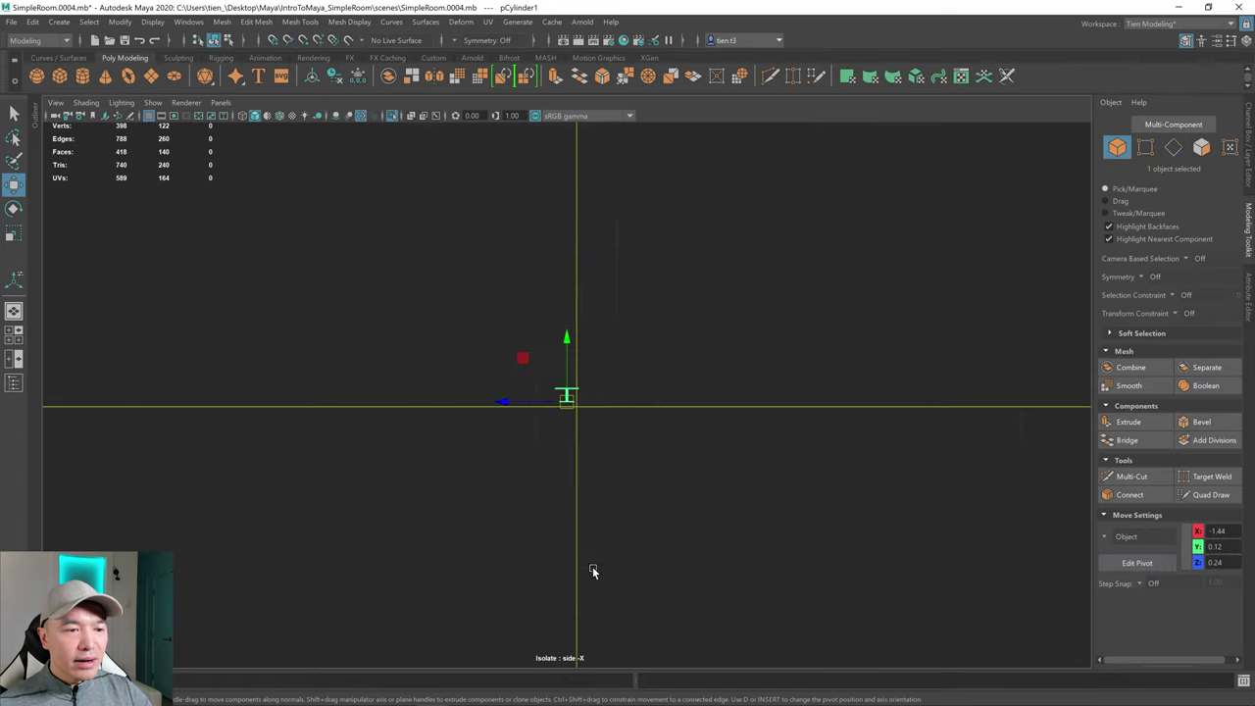
scroll(570, 444, up, 1)
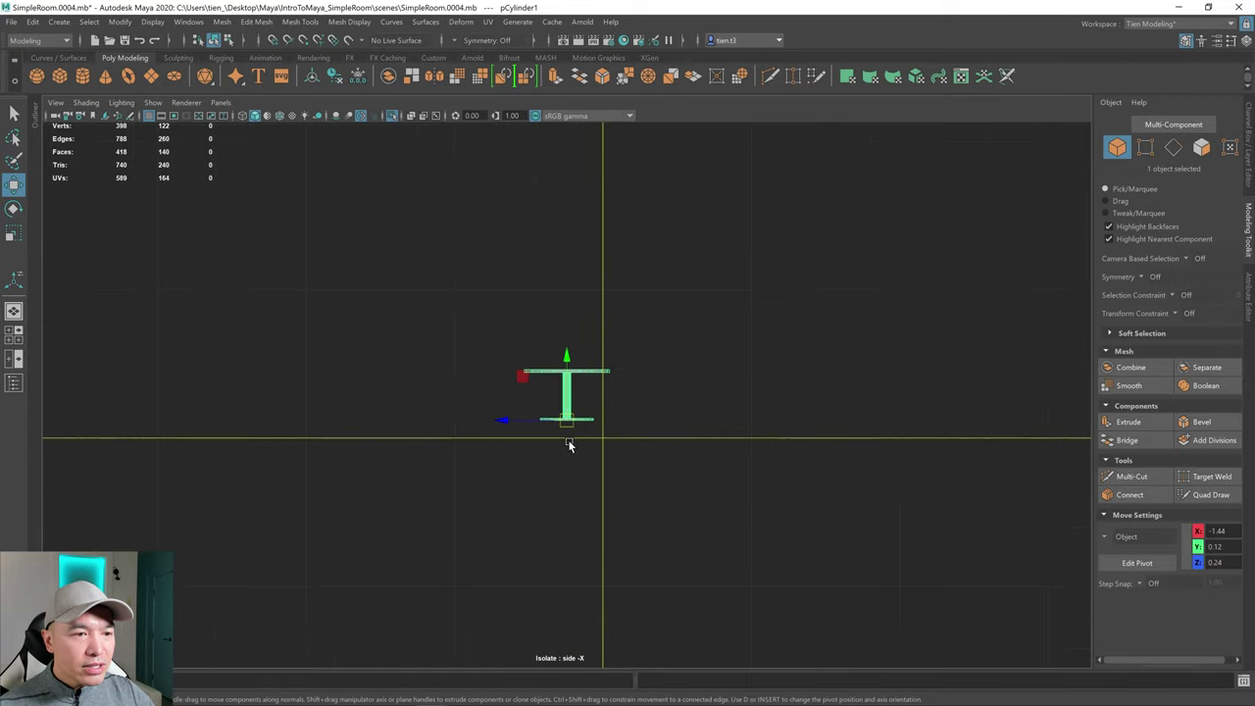
scroll(546, 446, up, 2)
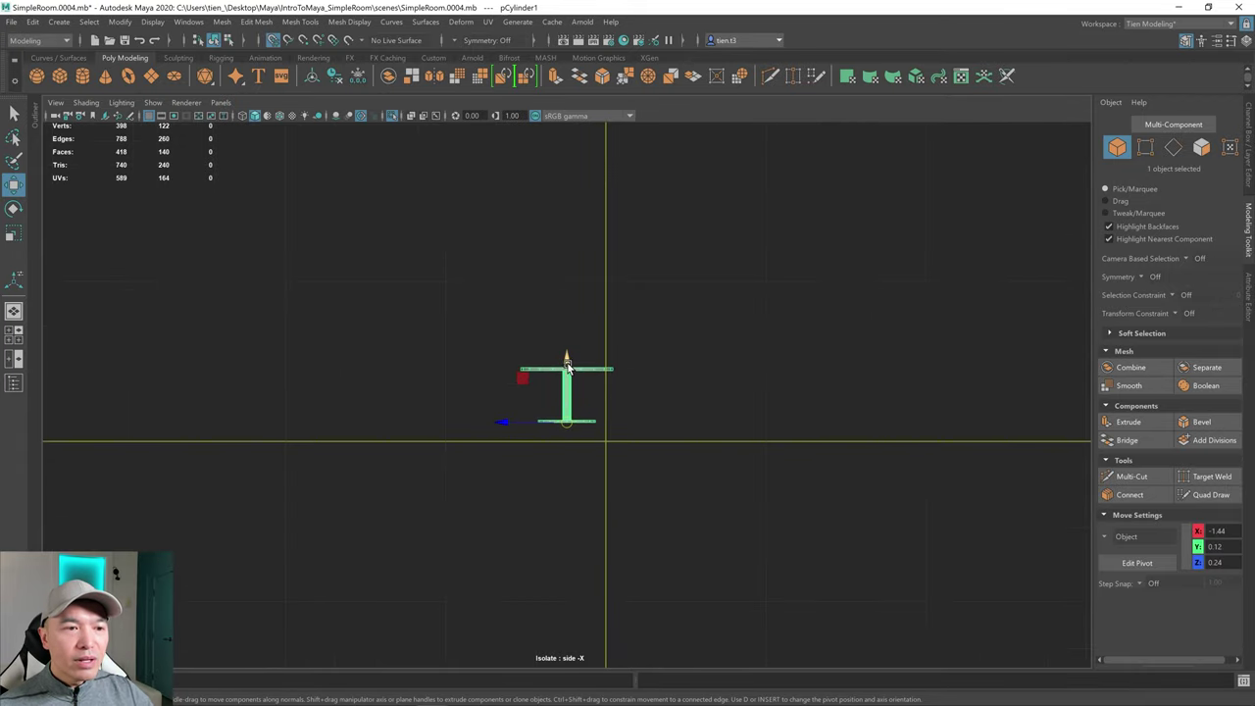
drag(566, 363, 569, 446)
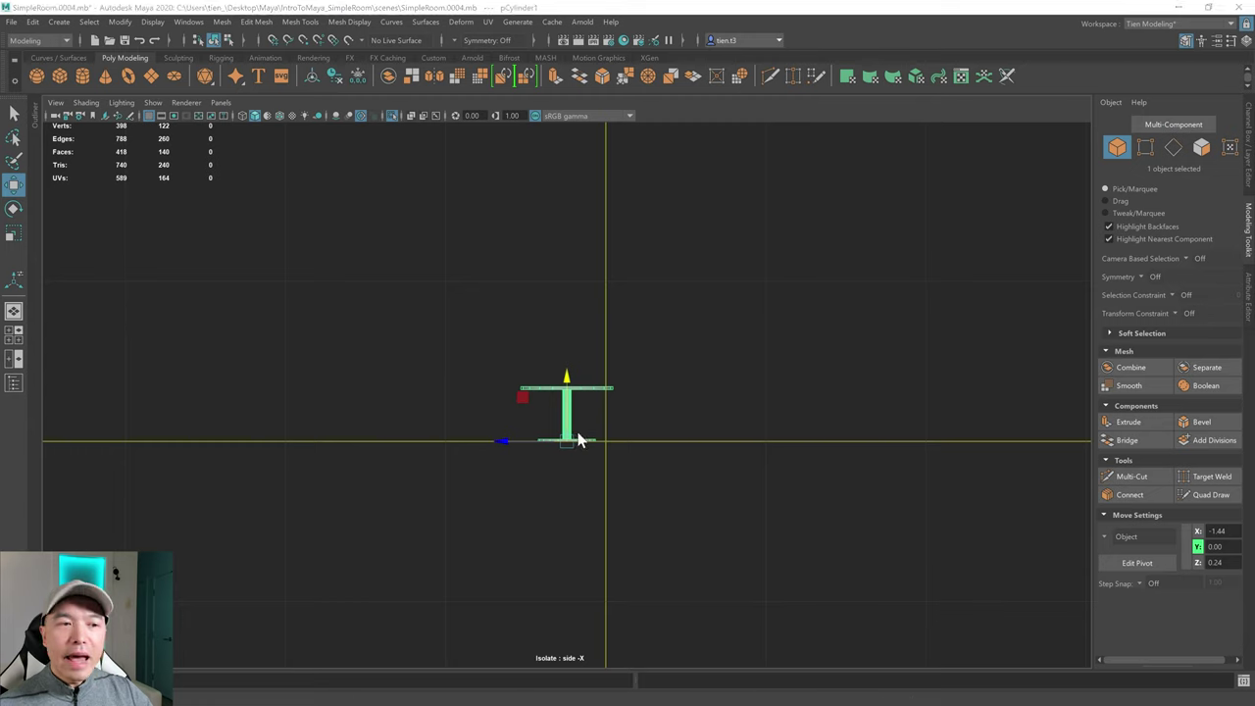
- Return to the full perspective view, deselect the side table, and check its placement among the room's furniture
key(space)
key(space)
mouse_move(573, 381)
alt+mouse_down()
mouse_move(526, 393)
mouse_move(569, 412)
mouse_move(572, 362)
alt+mouse_up()
scroll(530, 395, down, 4)
key(q)
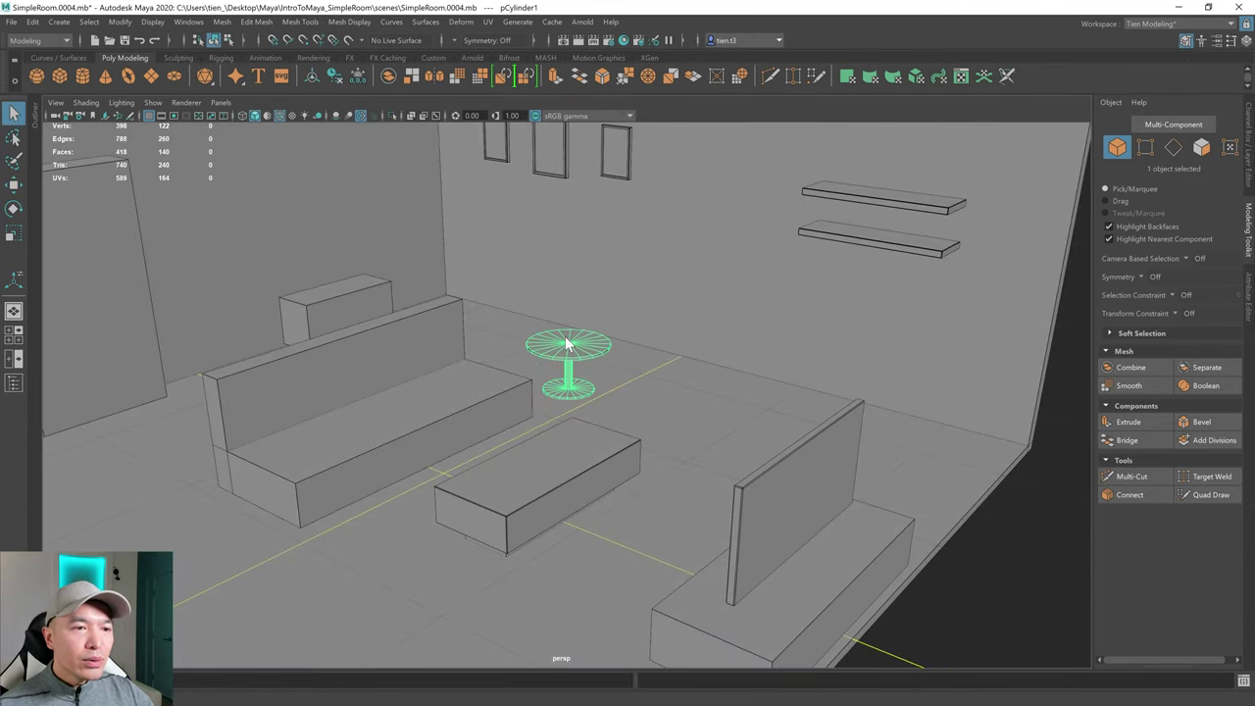
scroll(684, 260, down, 5)
click(833, 392)
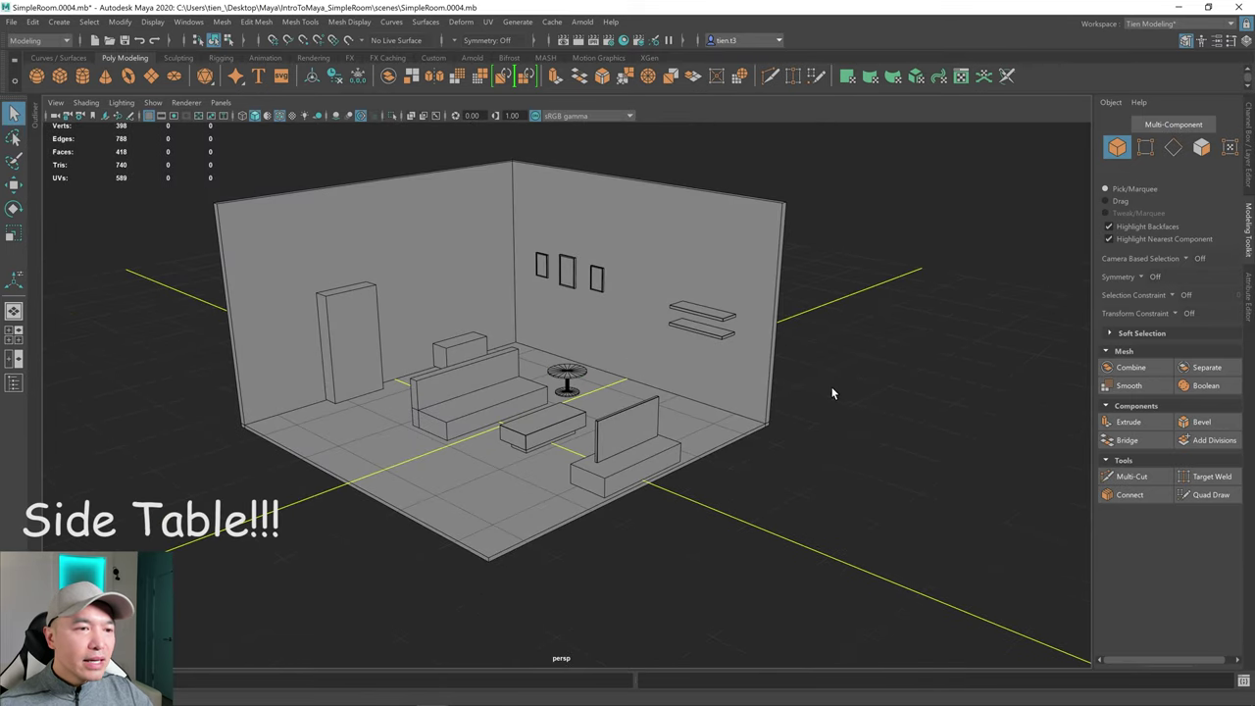
scroll(784, 406, up, 3)
alt+drag(782, 410, 807, 359)
alt+drag(876, 315, 802, 393)
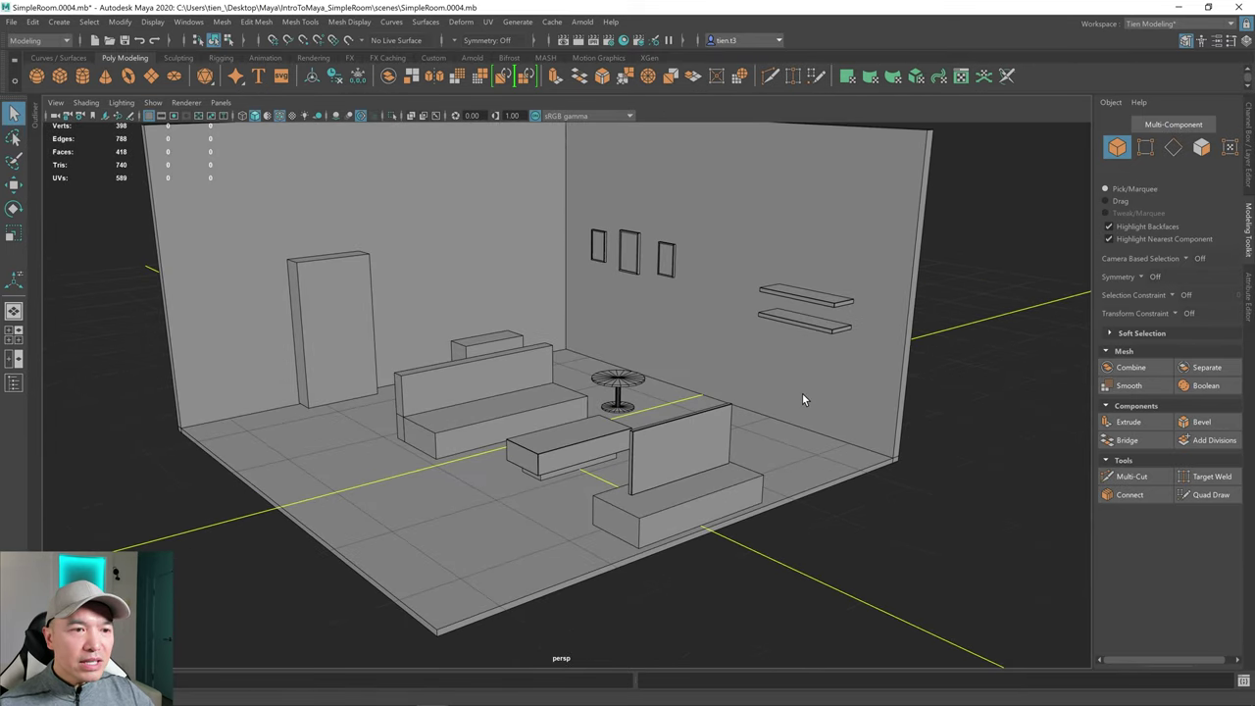
alt+drag(566, 408, 635, 401)
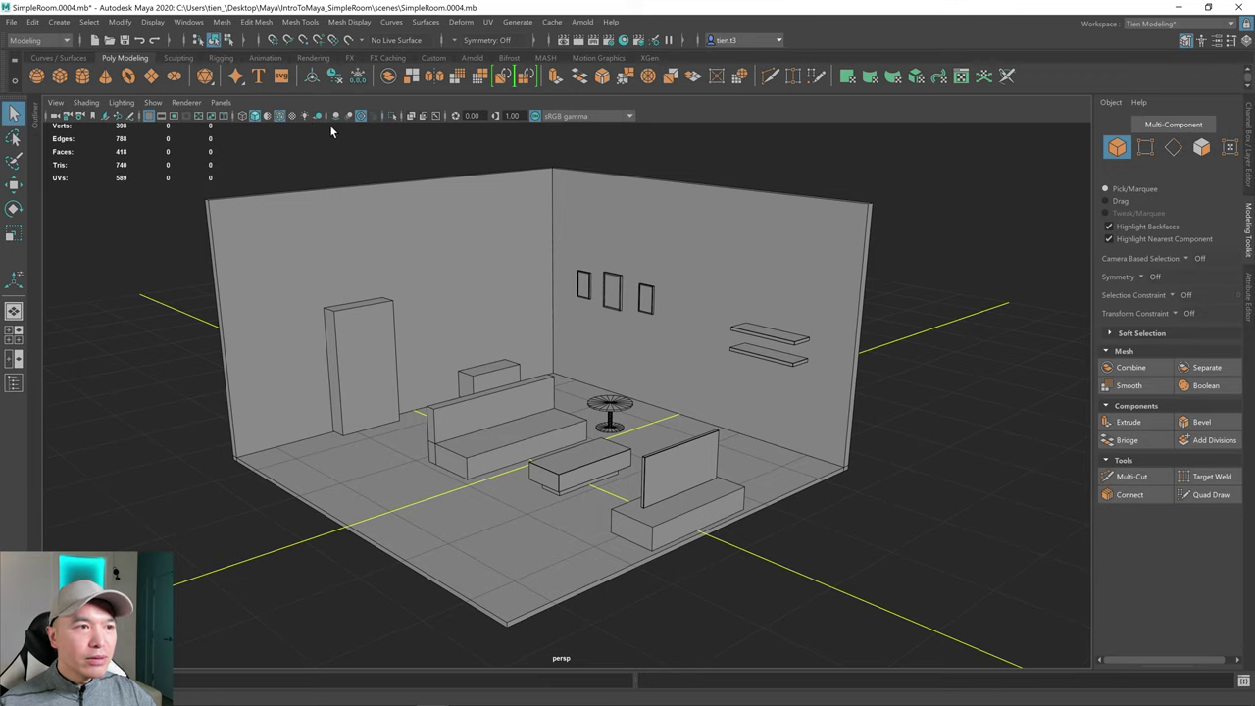
- Hide the wireframe on the shaded models to inspect the room's clean surfaces, and restore the wireframe display
click(280, 116)
scroll(710, 255, down, 3)
alt+drag(748, 330, 754, 298)
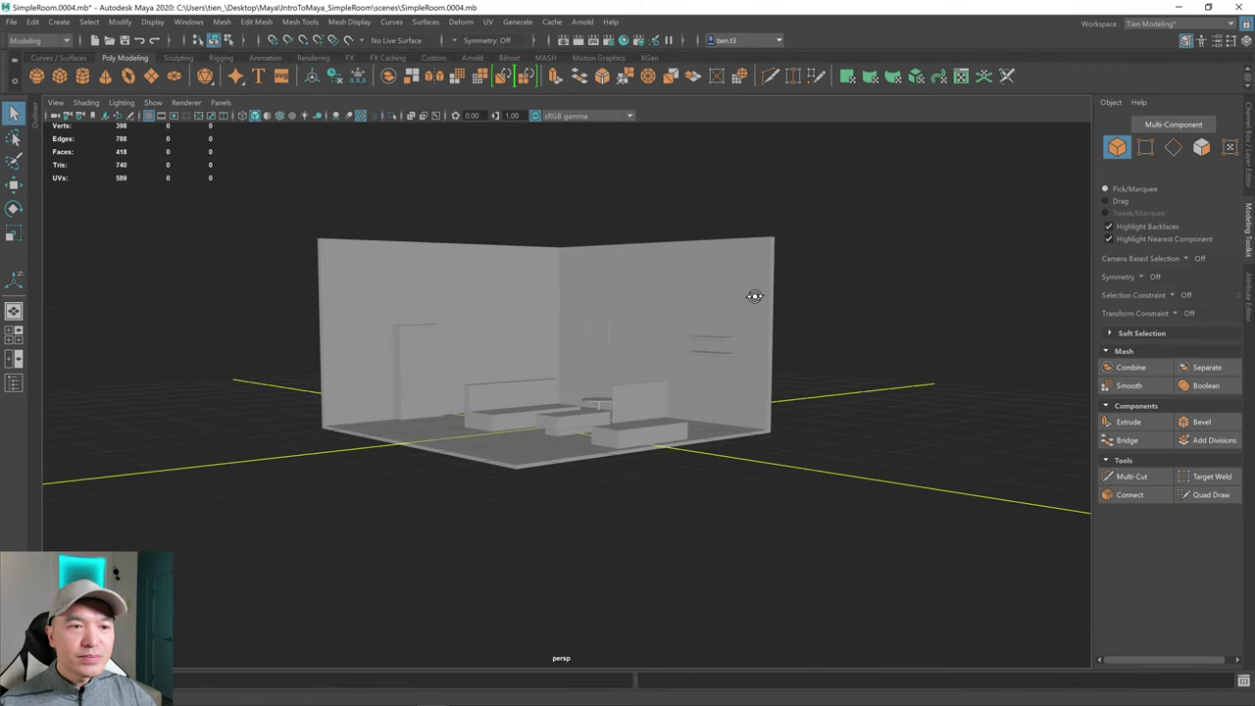
scroll(752, 298, up, 3)
scroll(751, 298, up, 5)
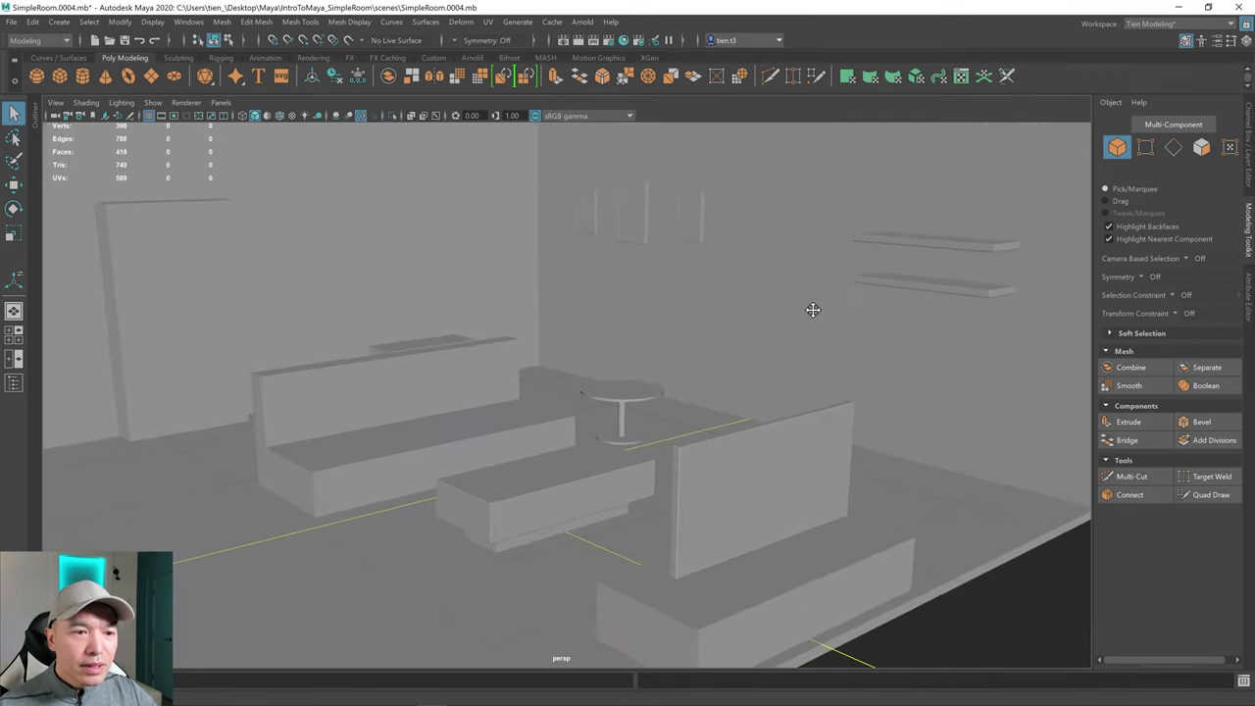
scroll(810, 400, down, 2)
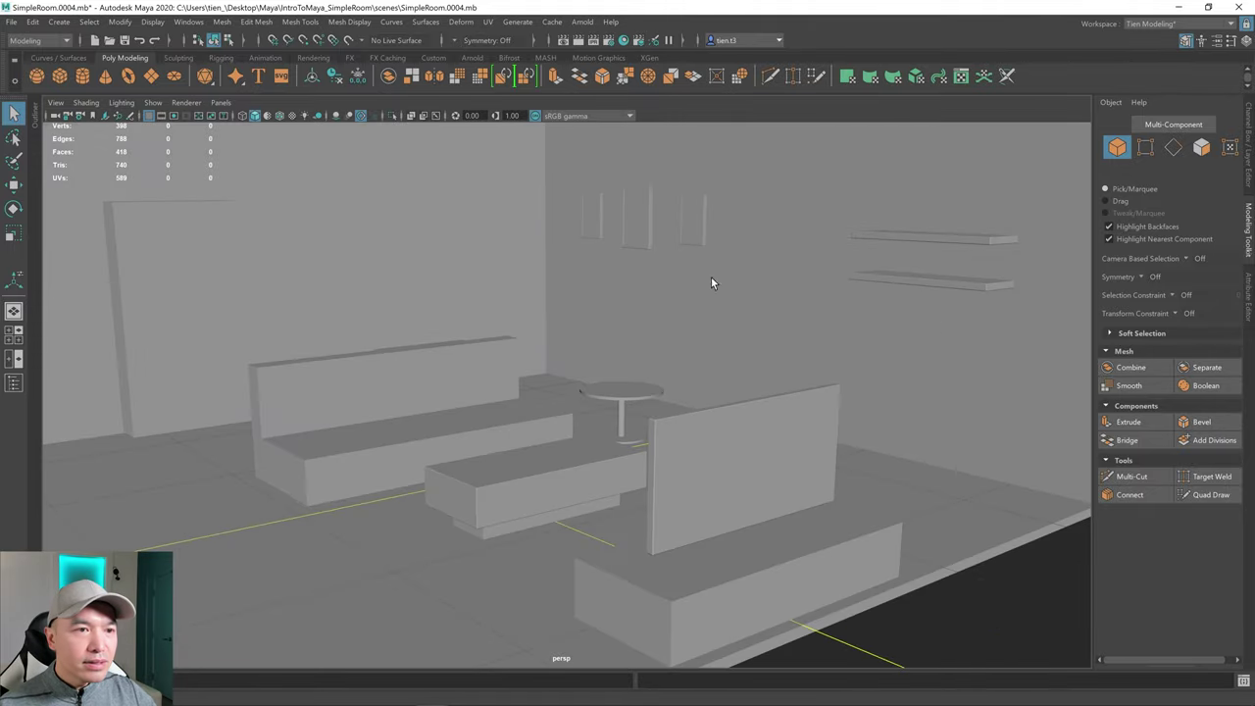
scroll(701, 429, down, 3)
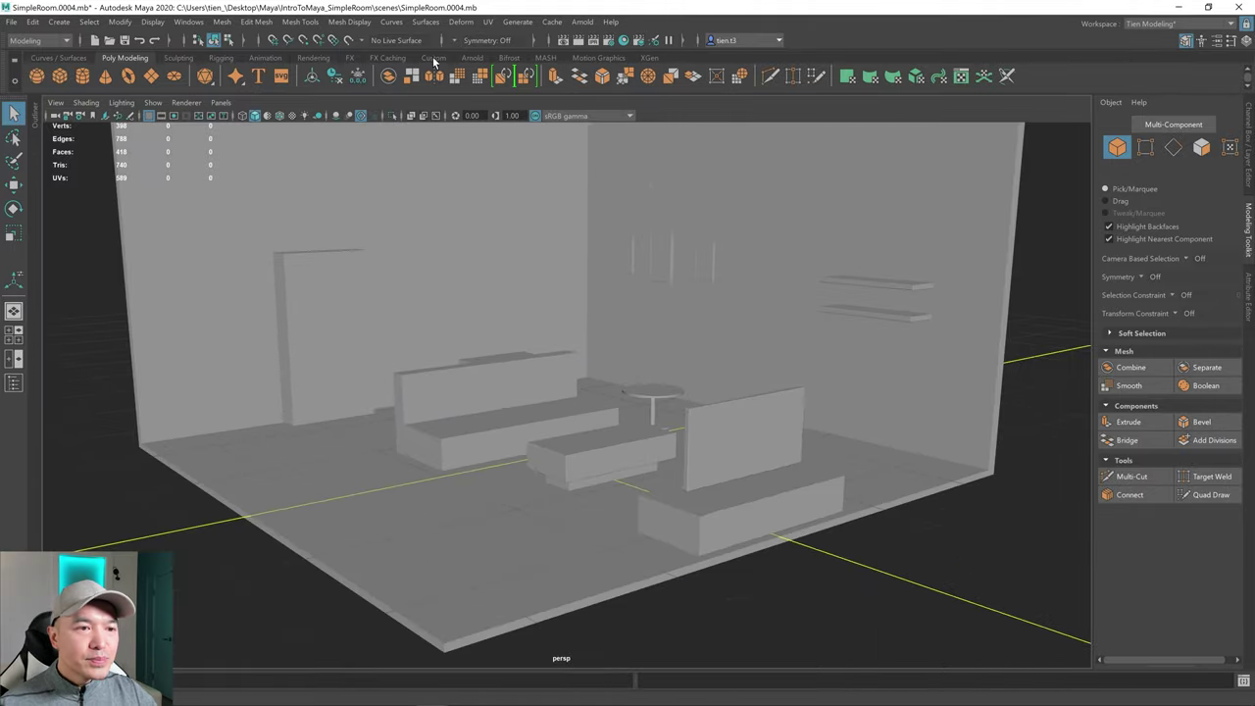
click(278, 114)
scroll(869, 364, down, 3)
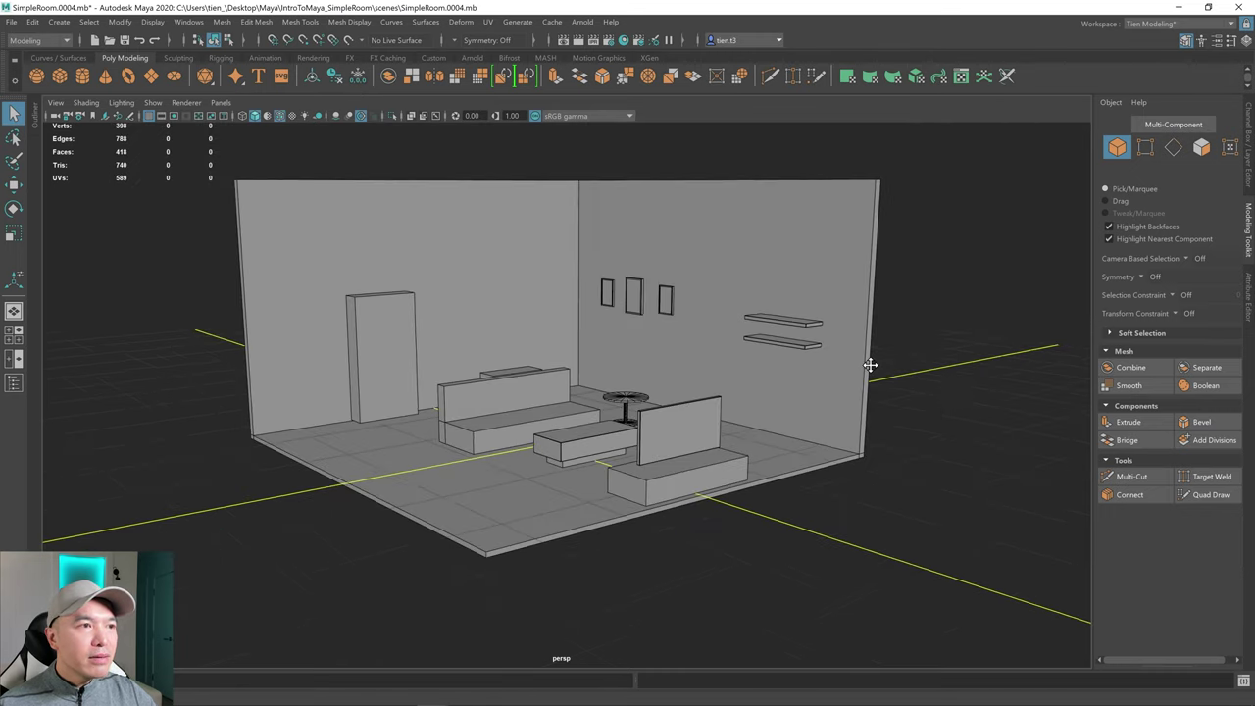
mouse_move(869, 364)
alt+mouse_down()
mouse_move(879, 369)
mouse_move(861, 371)
mouse_move(894, 353)
mouse_move(871, 353)
alt+mouse_up()
alt+drag(748, 384, 750, 385)
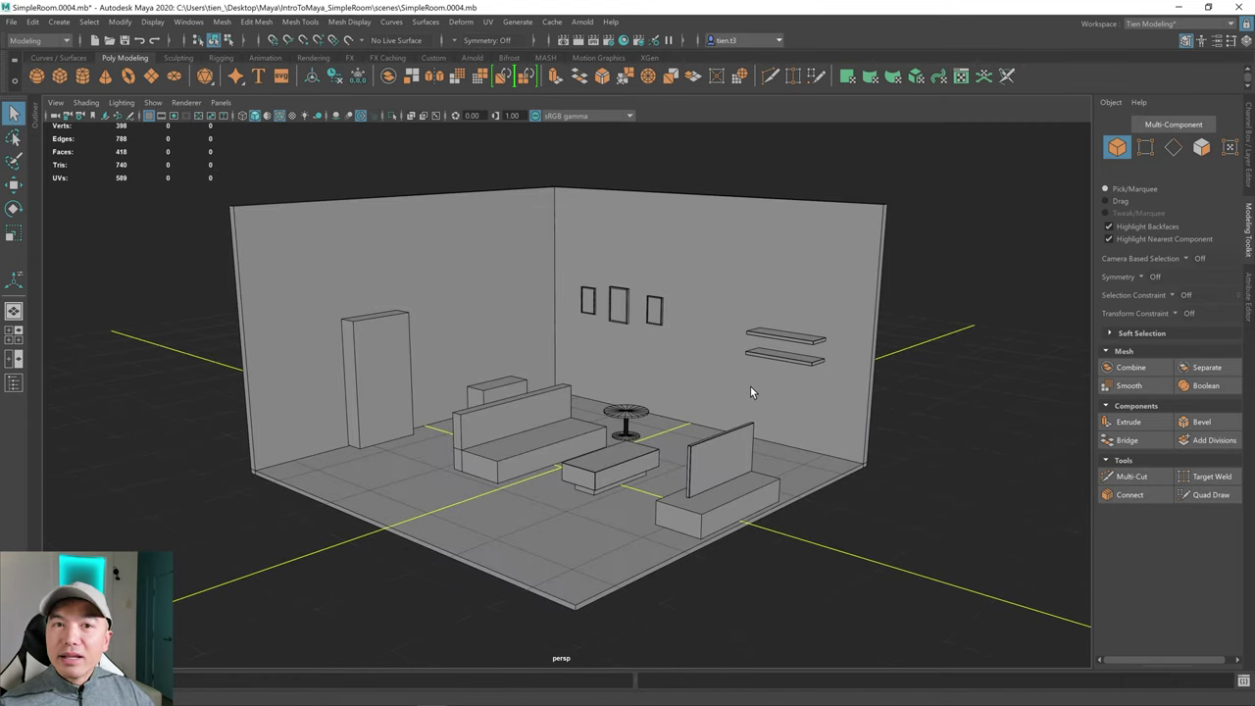
scroll(748, 387, down, 2)
alt+drag(748, 388, 645, 428)
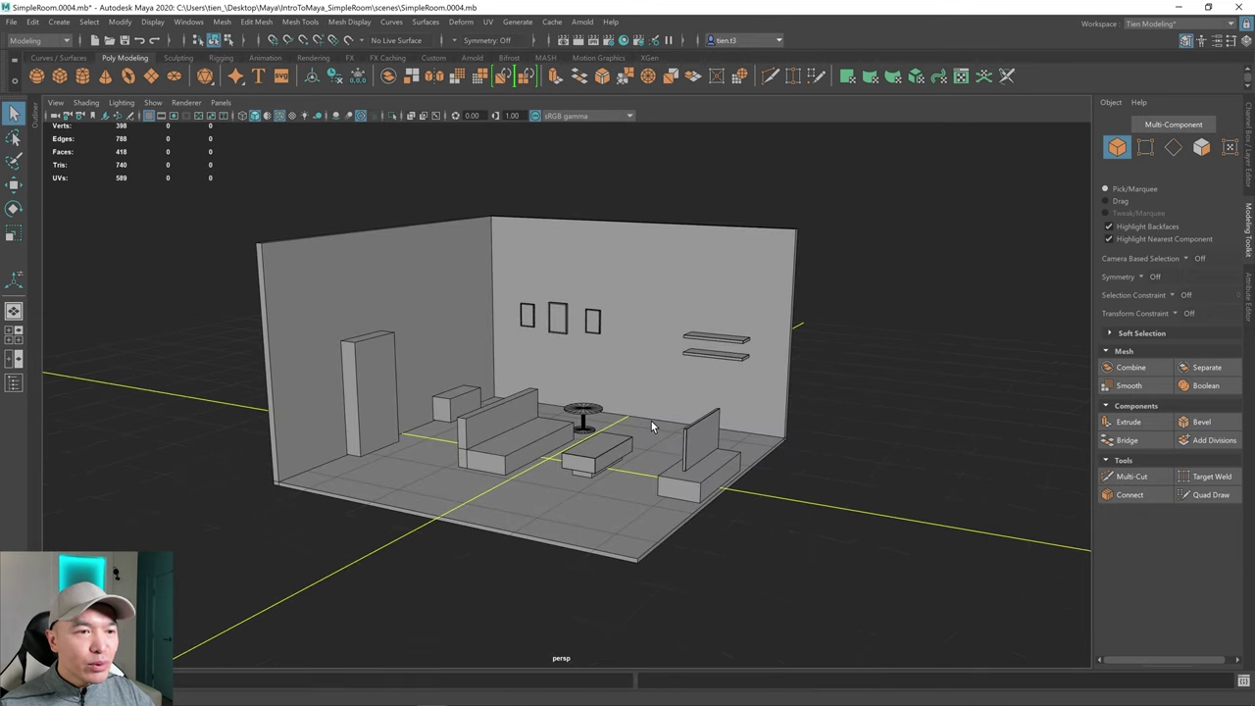
scroll(653, 427, up, 3)
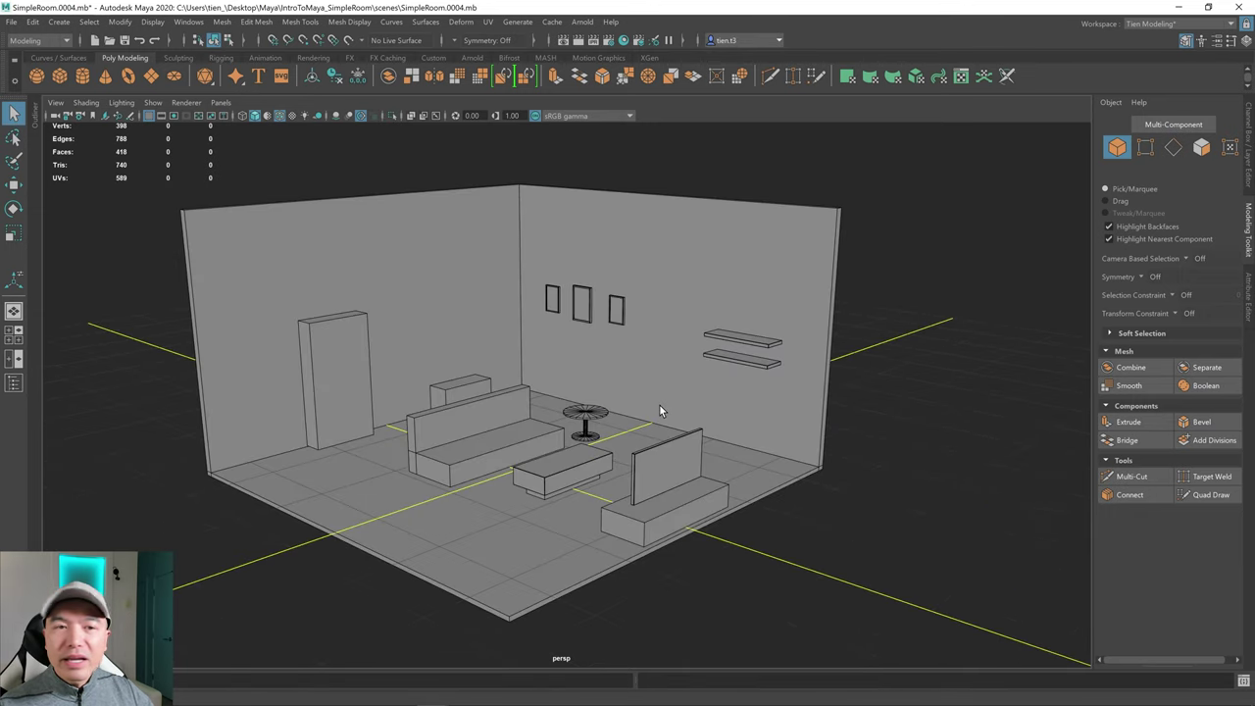
- Save the room as the next incremental scene version, SimpleRoom.0005.mb
click(14, 21)
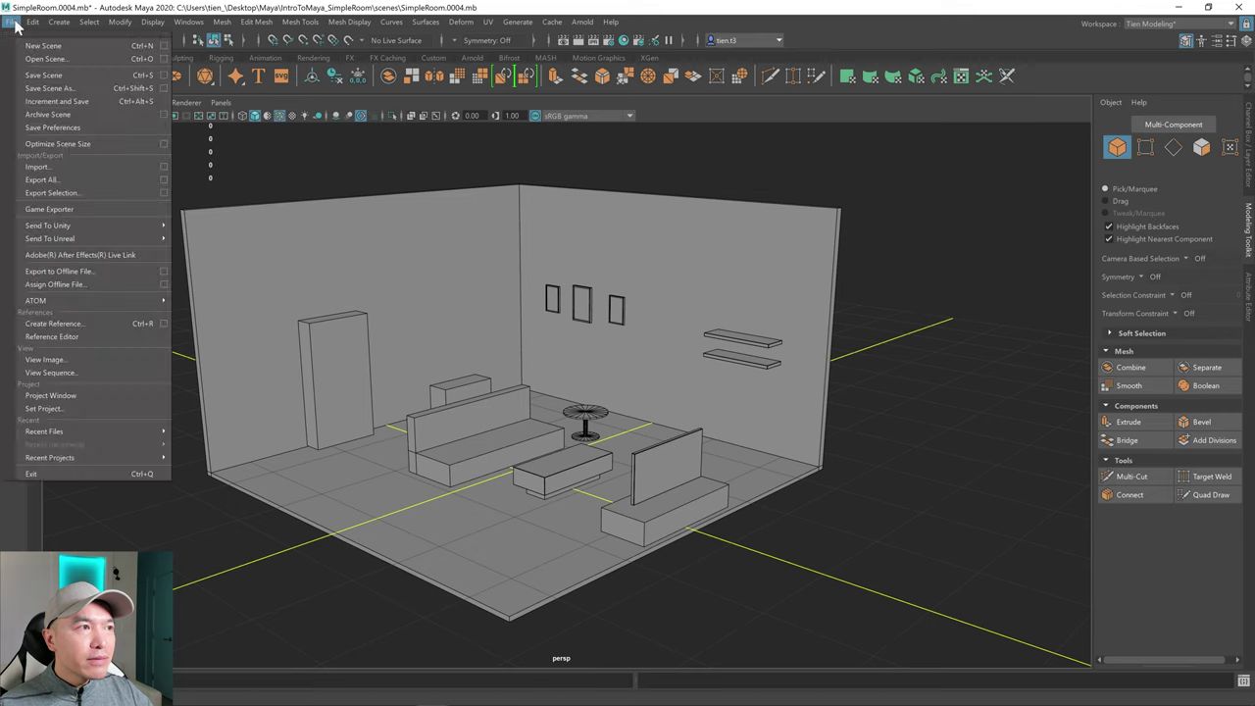
click(94, 102)
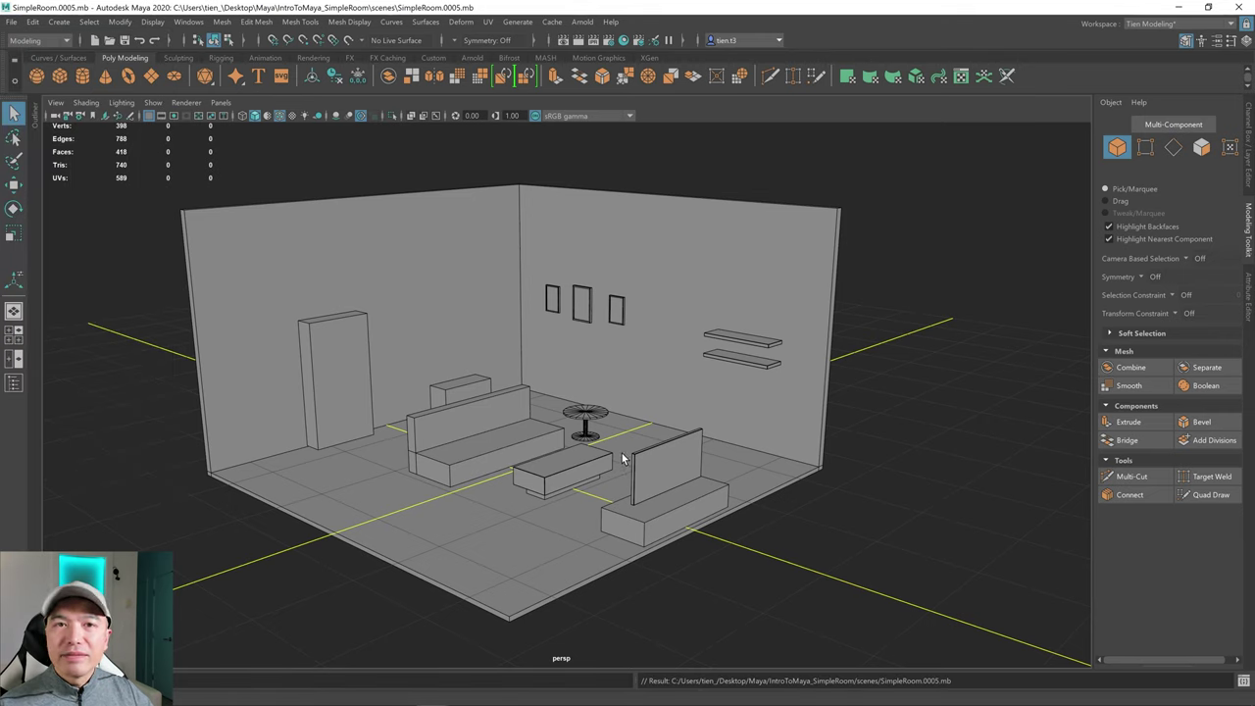
alt+drag(622, 458, 628, 435)
scroll(628, 436, up, 2)
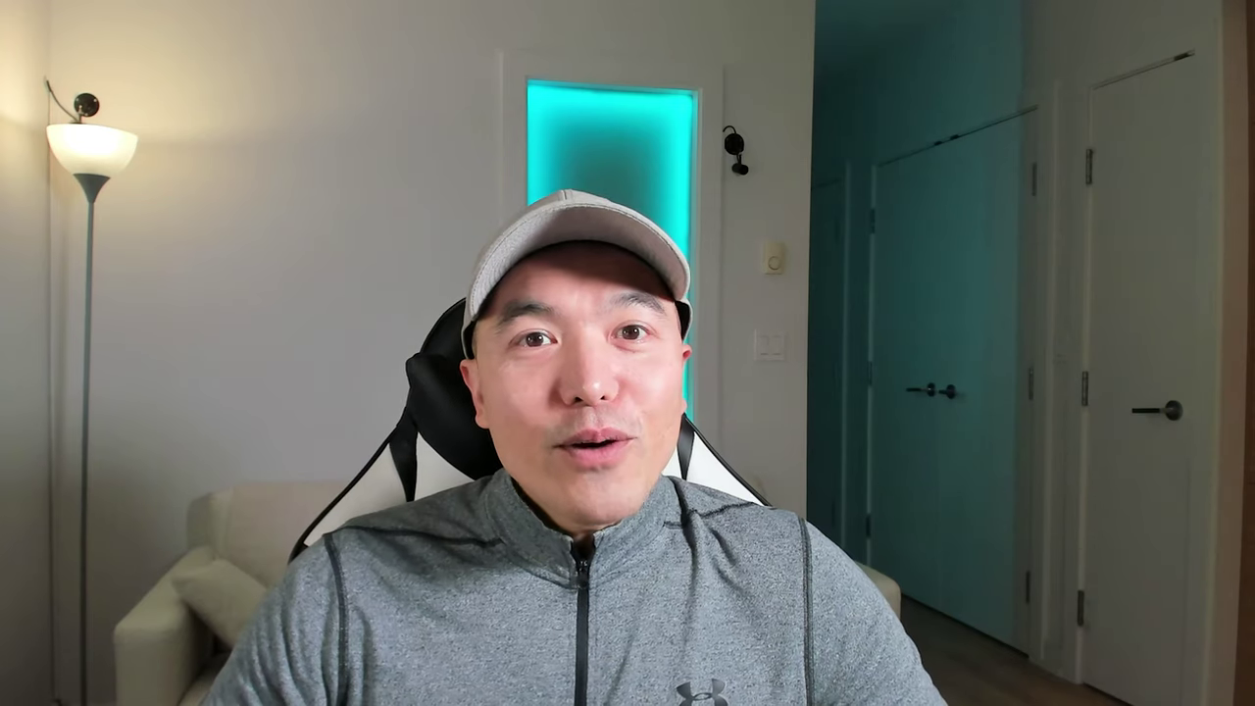